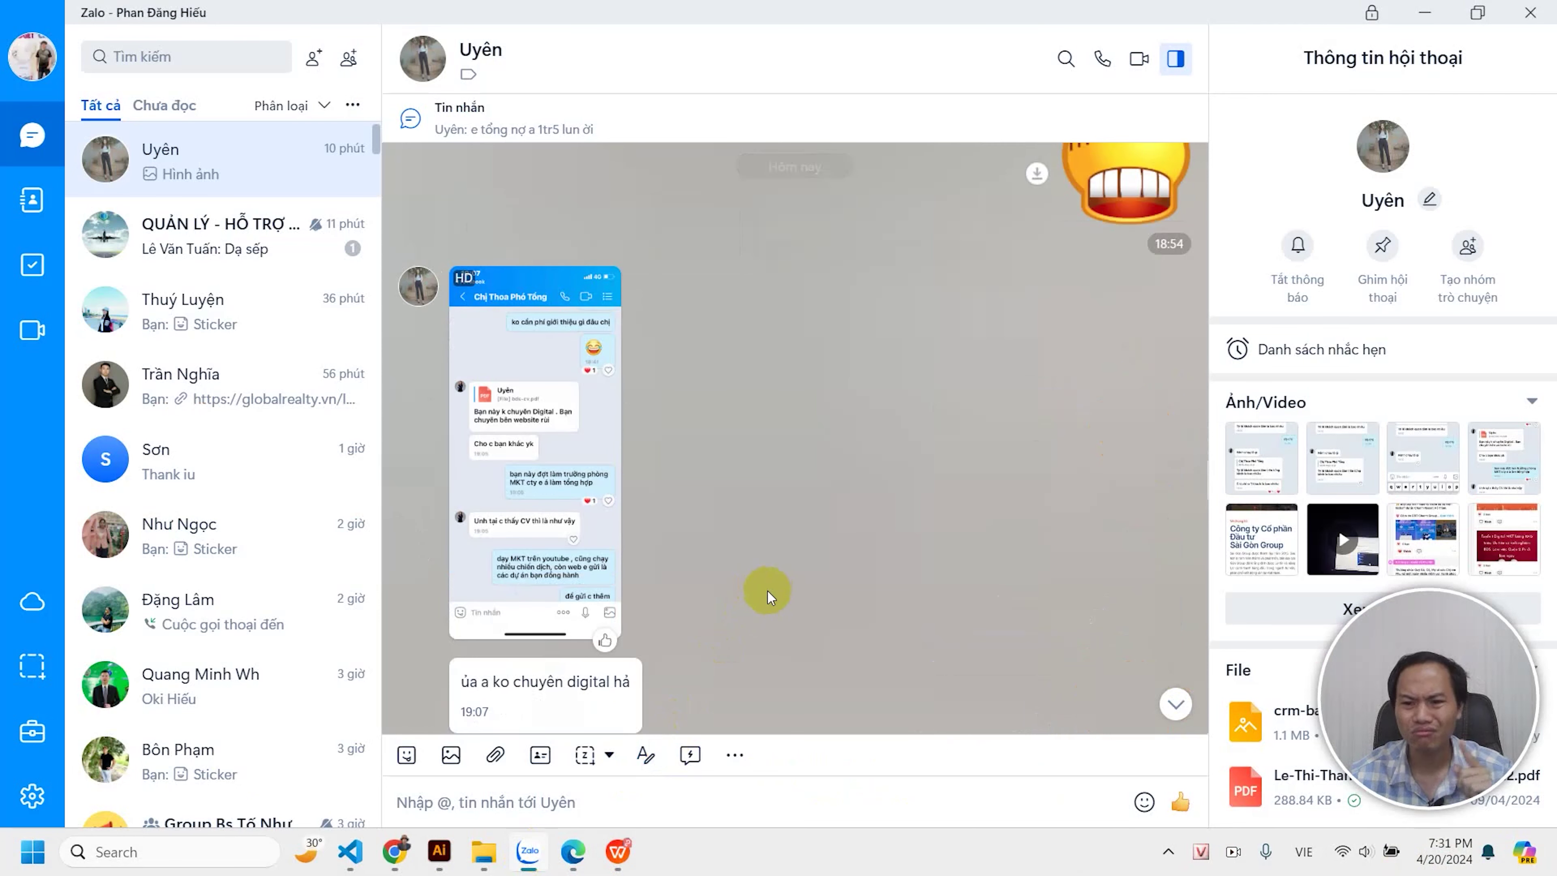
# Read through the chat messages about digital marketing work, including the shared crm-bat-dong-san.svg file, the realbiz.vn link and the replies.
pyautogui.scroll(-3, 767, 591)
pyautogui.scroll(-5, 782, 600)
pyautogui.scroll(-4, 783, 601)
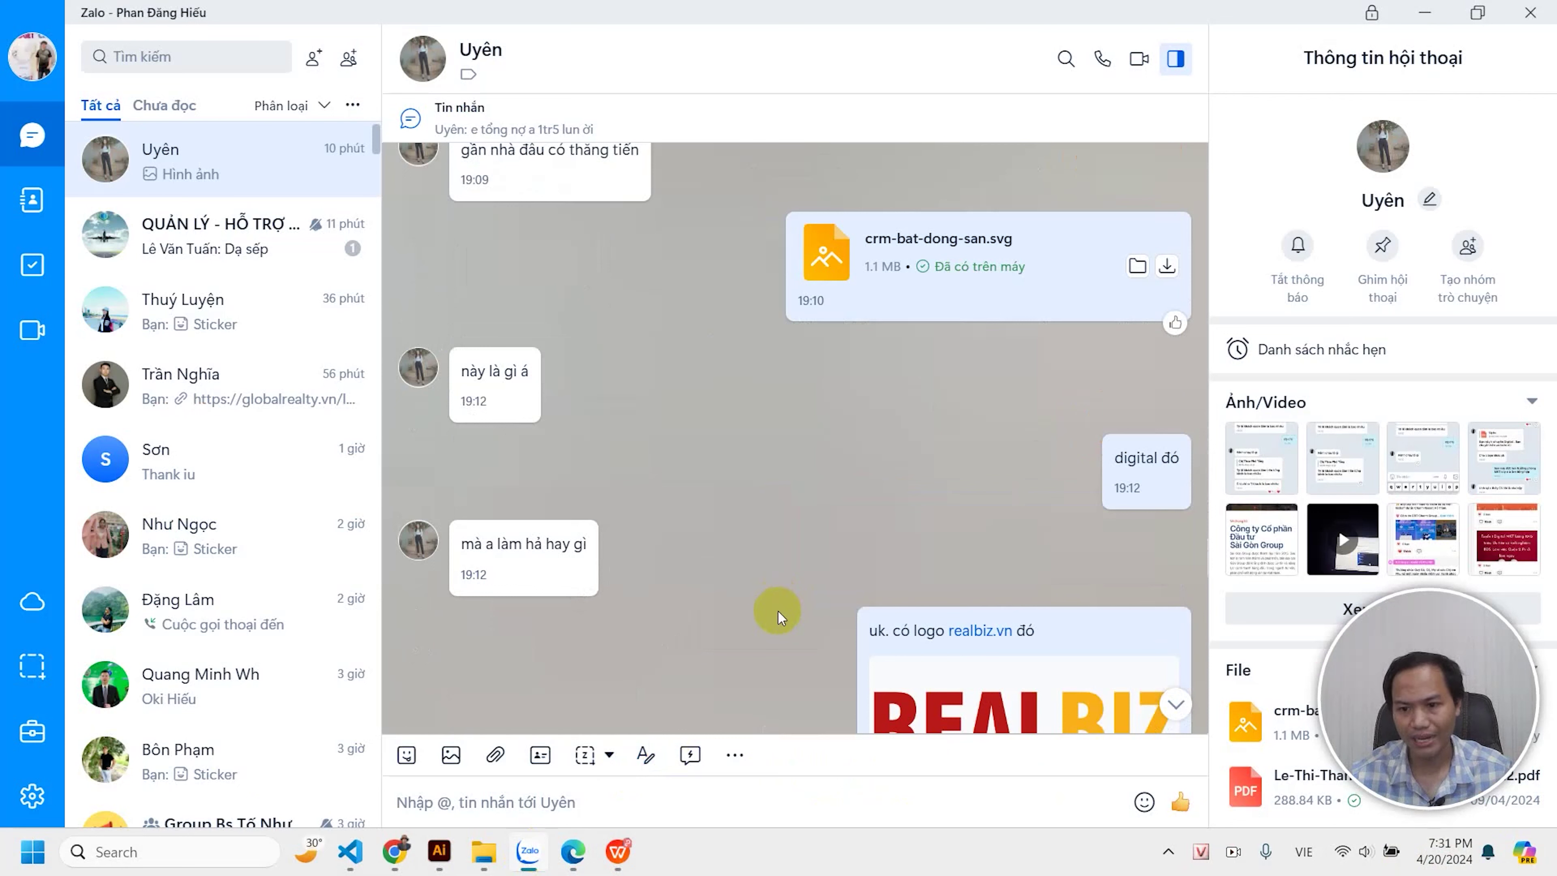
pyautogui.moveTo(771, 576)
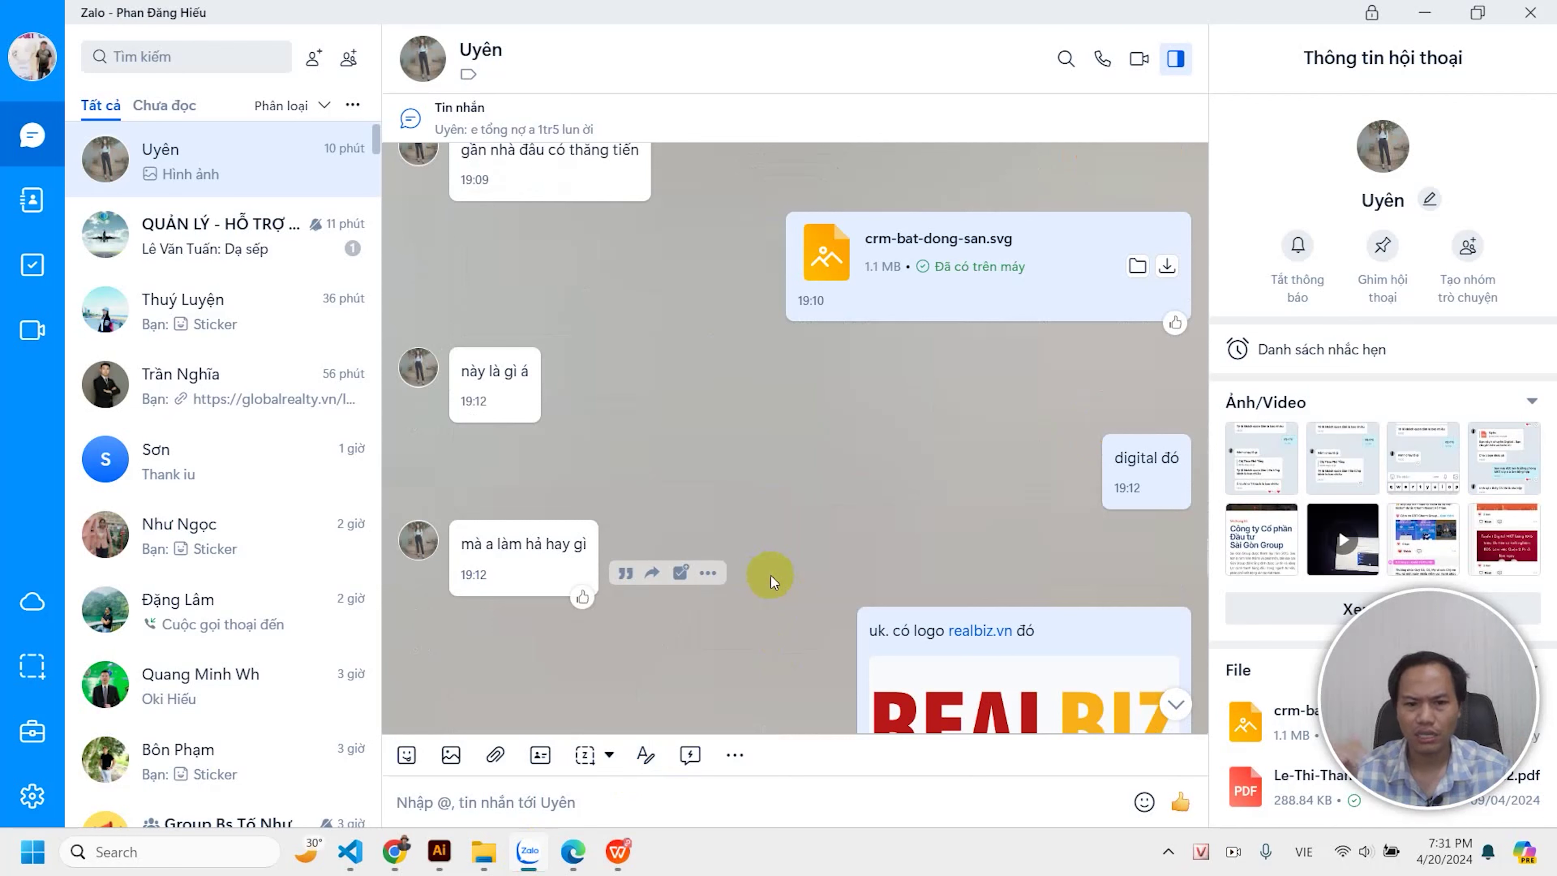
pyautogui.scroll(-6, 818, 541)
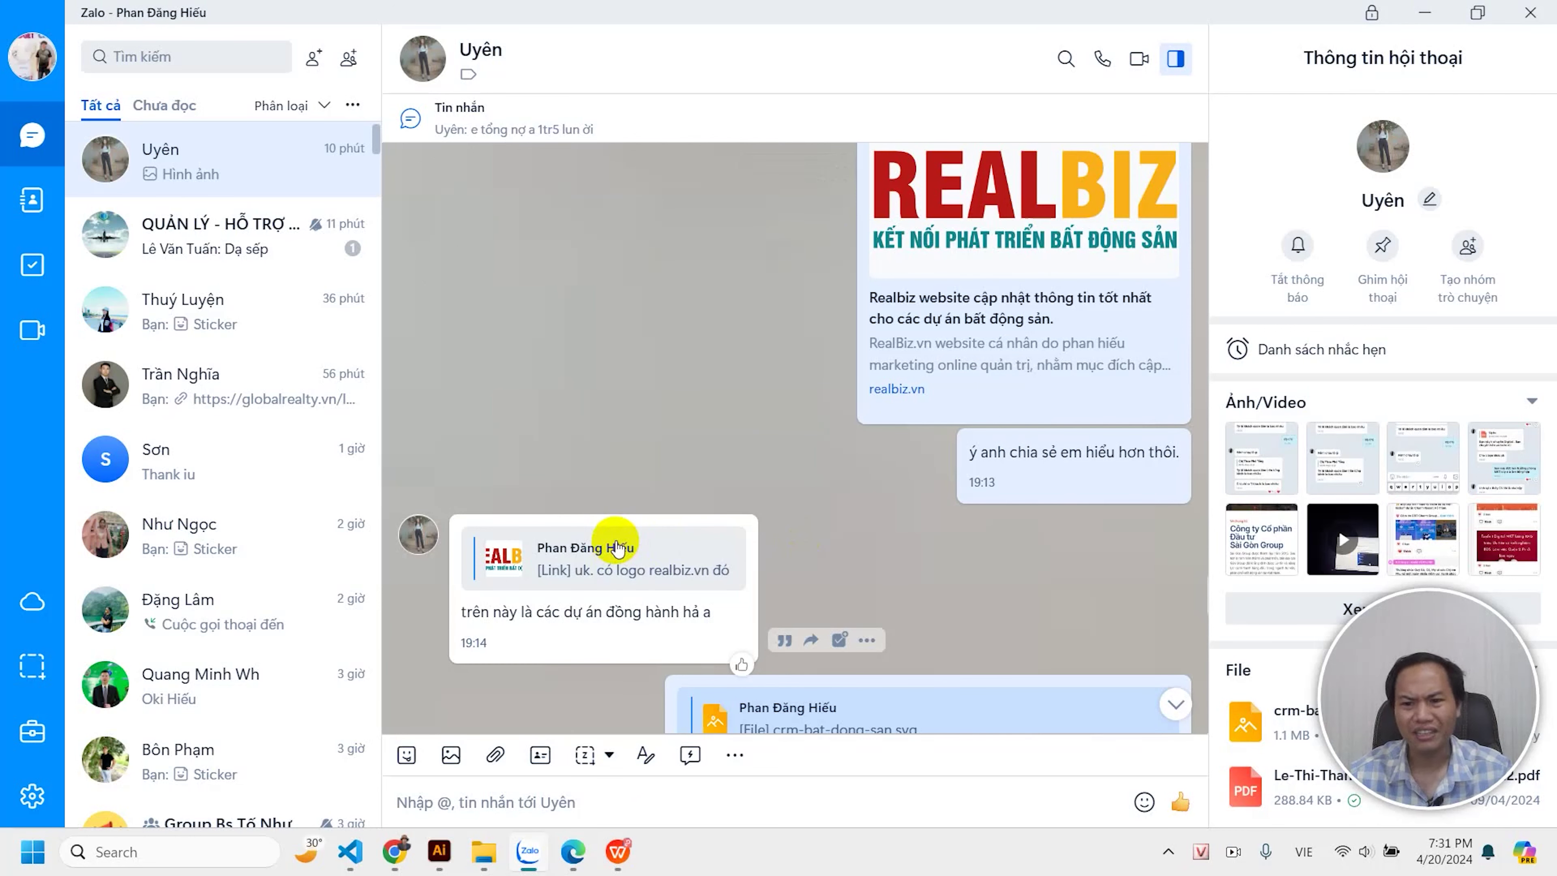
pyautogui.scroll(-4, 859, 577)
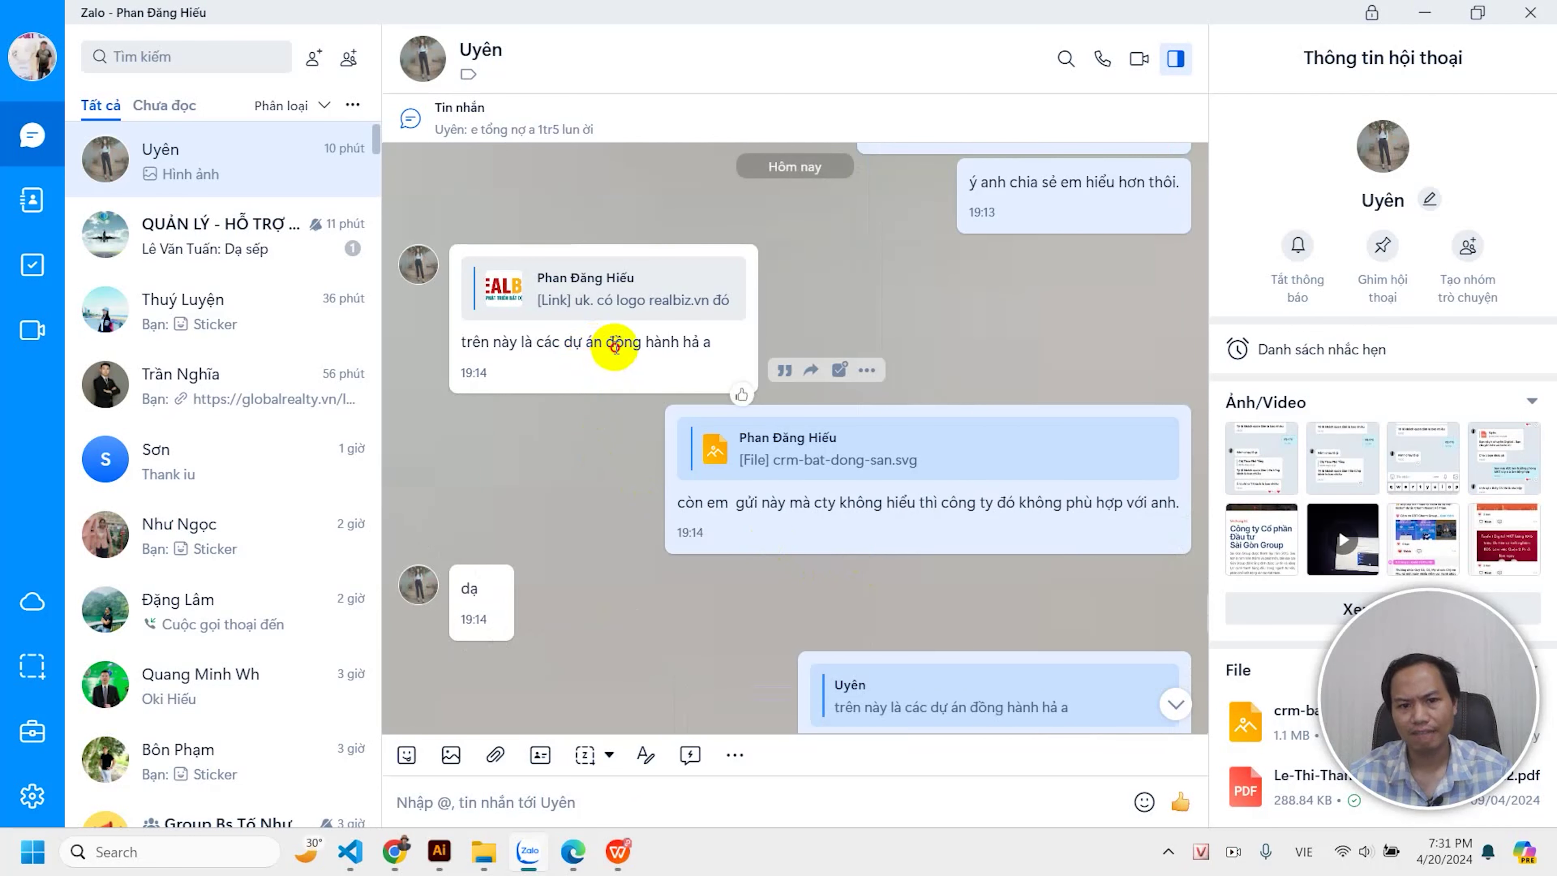
pyautogui.tripleClick(860, 527)
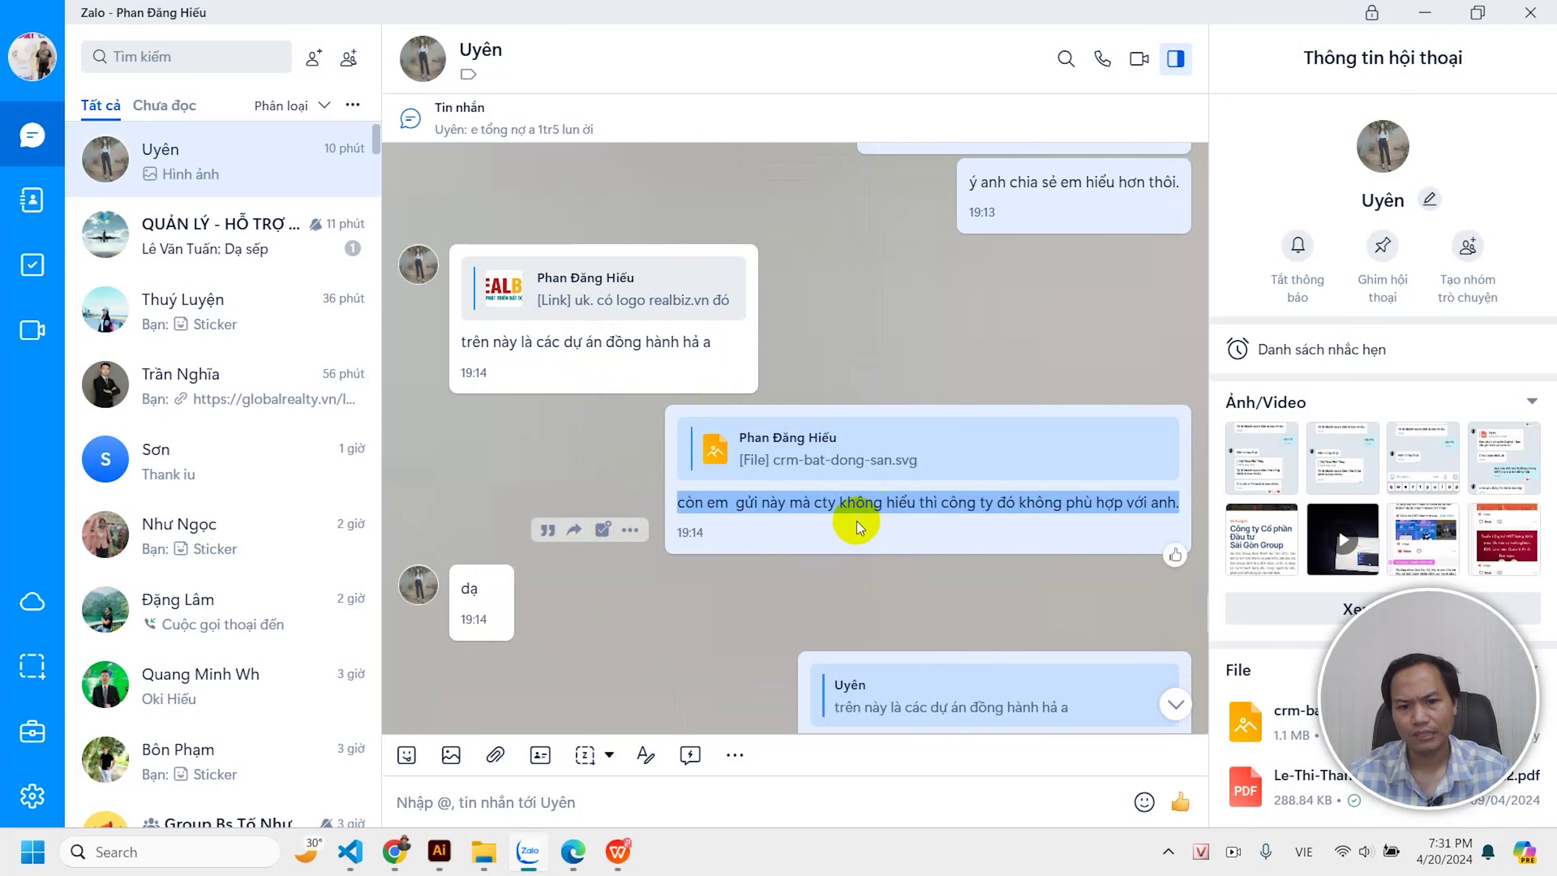
pyautogui.scroll(-8, 751, 598)
# View the shared chat screenshot ending with "Kênh chạy là gì" enlarged, then return to the conversation.
pyautogui.click(546, 524)
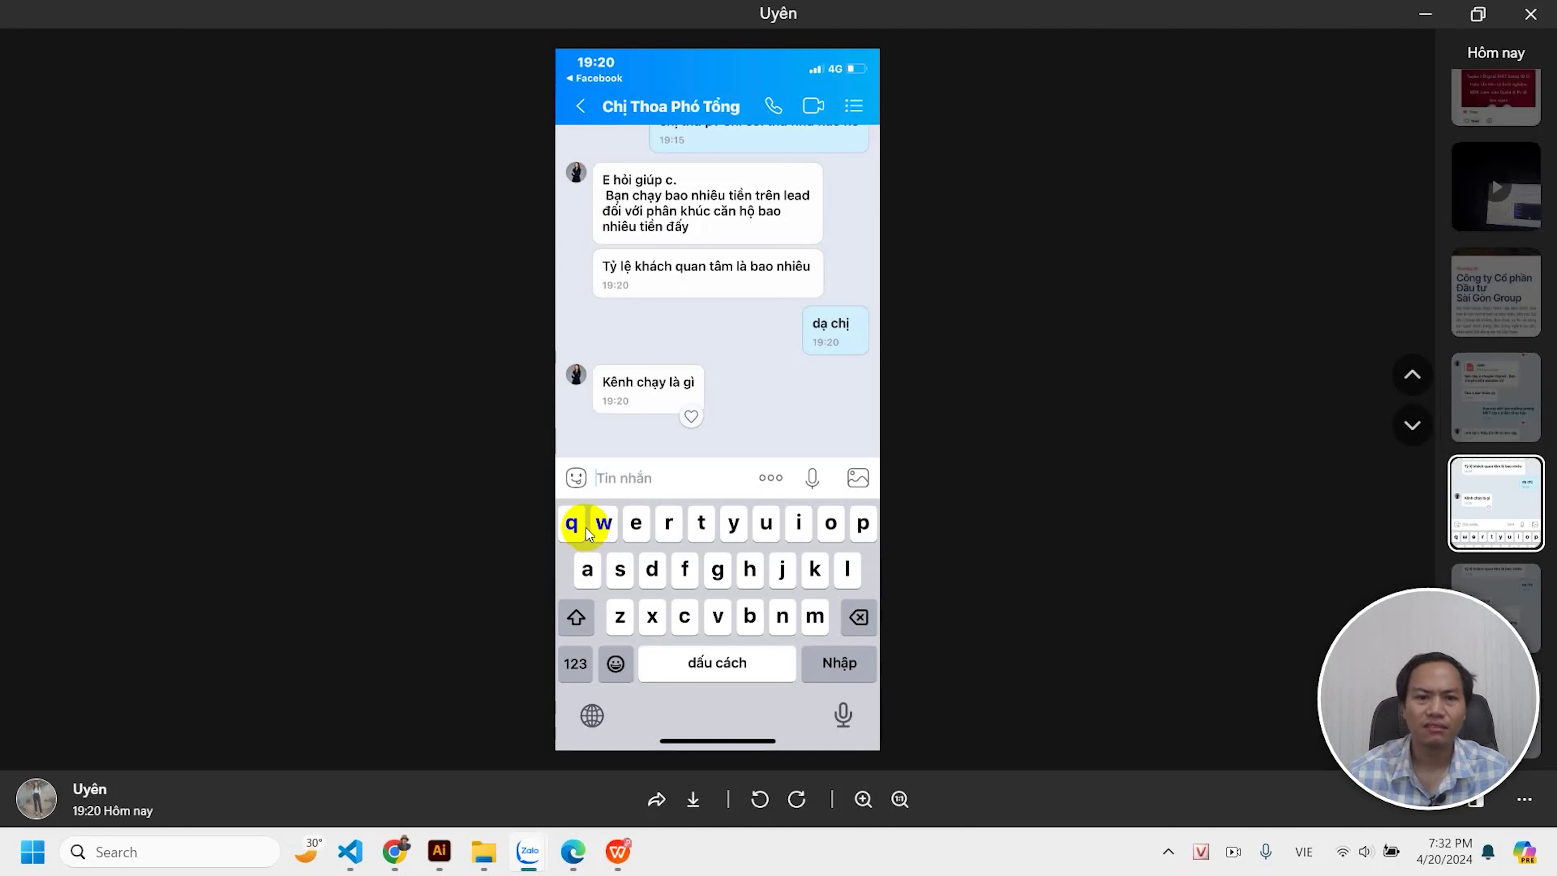
pyautogui.scroll(3, 666, 327)
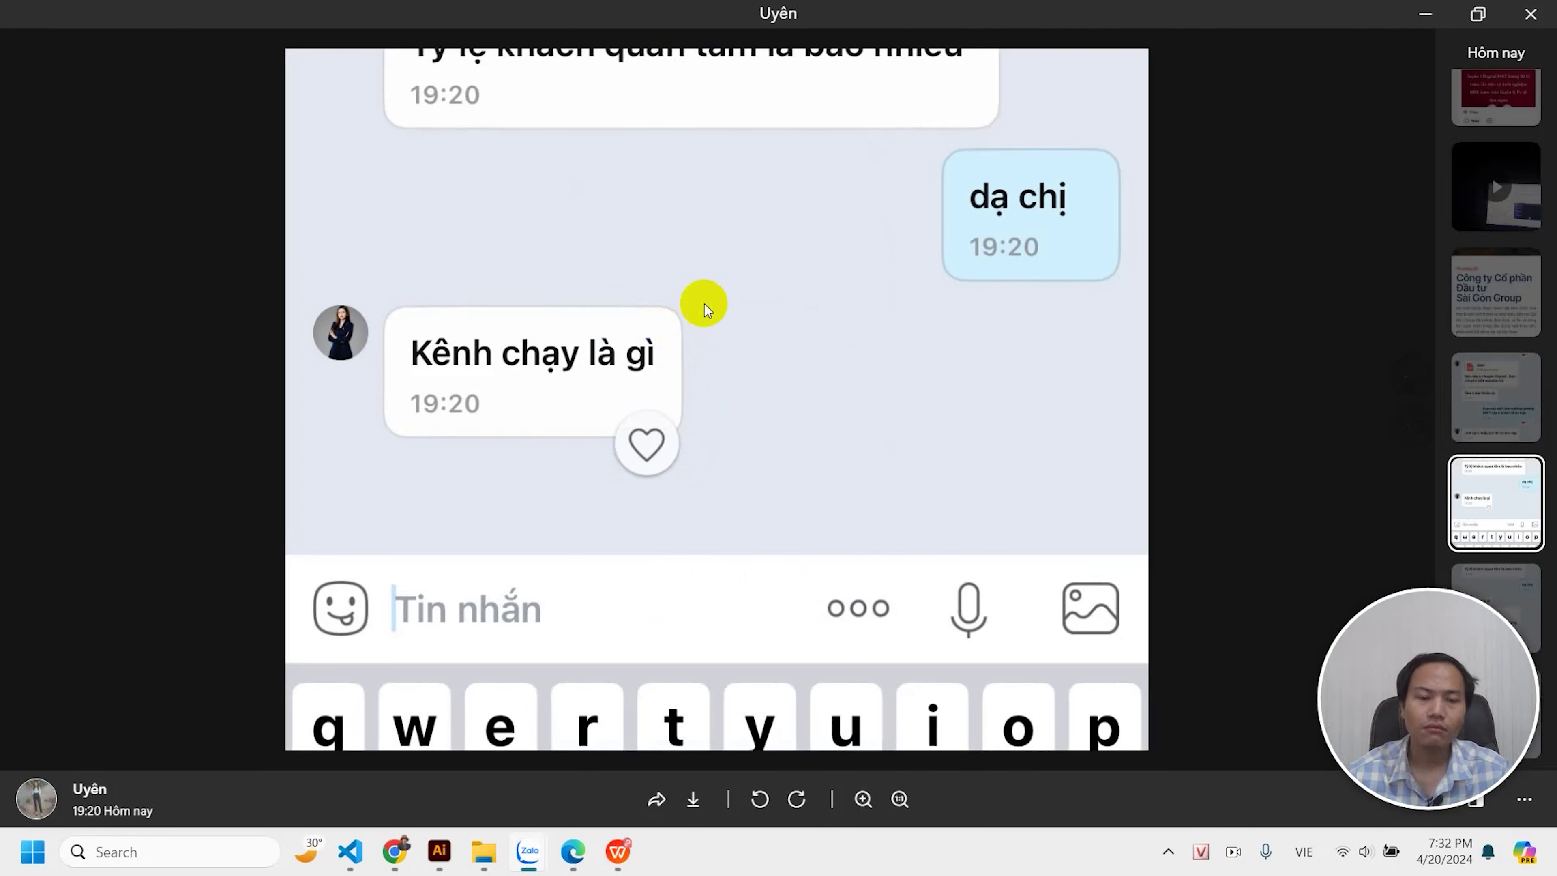
pyautogui.scroll(-3, 704, 304)
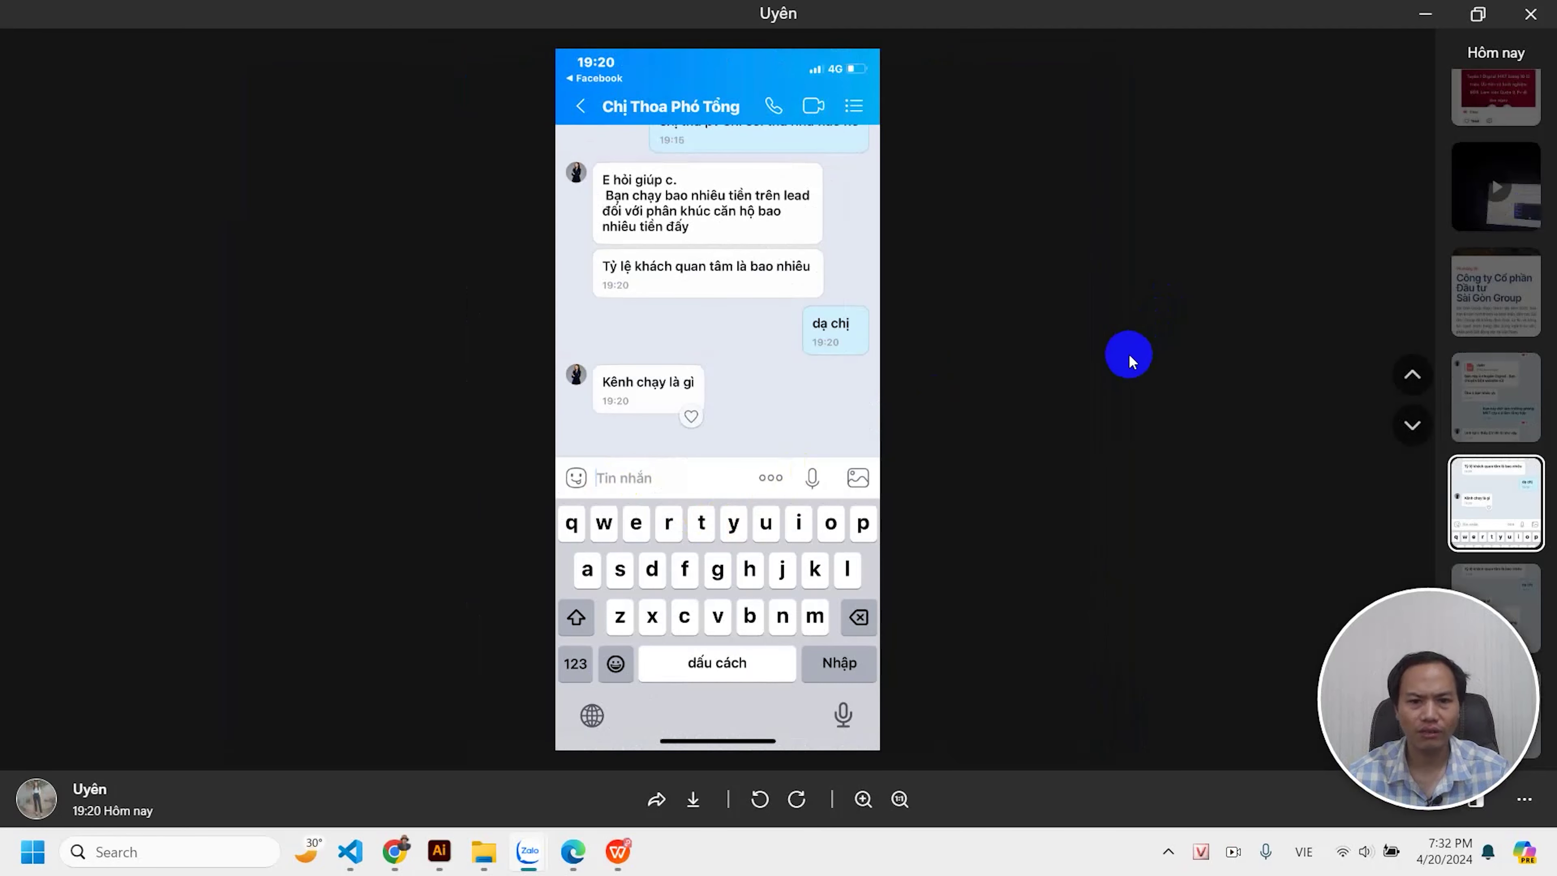
pyautogui.click(1129, 354)
# View the next two shared screenshots enlarged, reading the questions on interest rate per channel and cost per customer, and return to the conversation.
pyautogui.scroll(5, 818, 570)
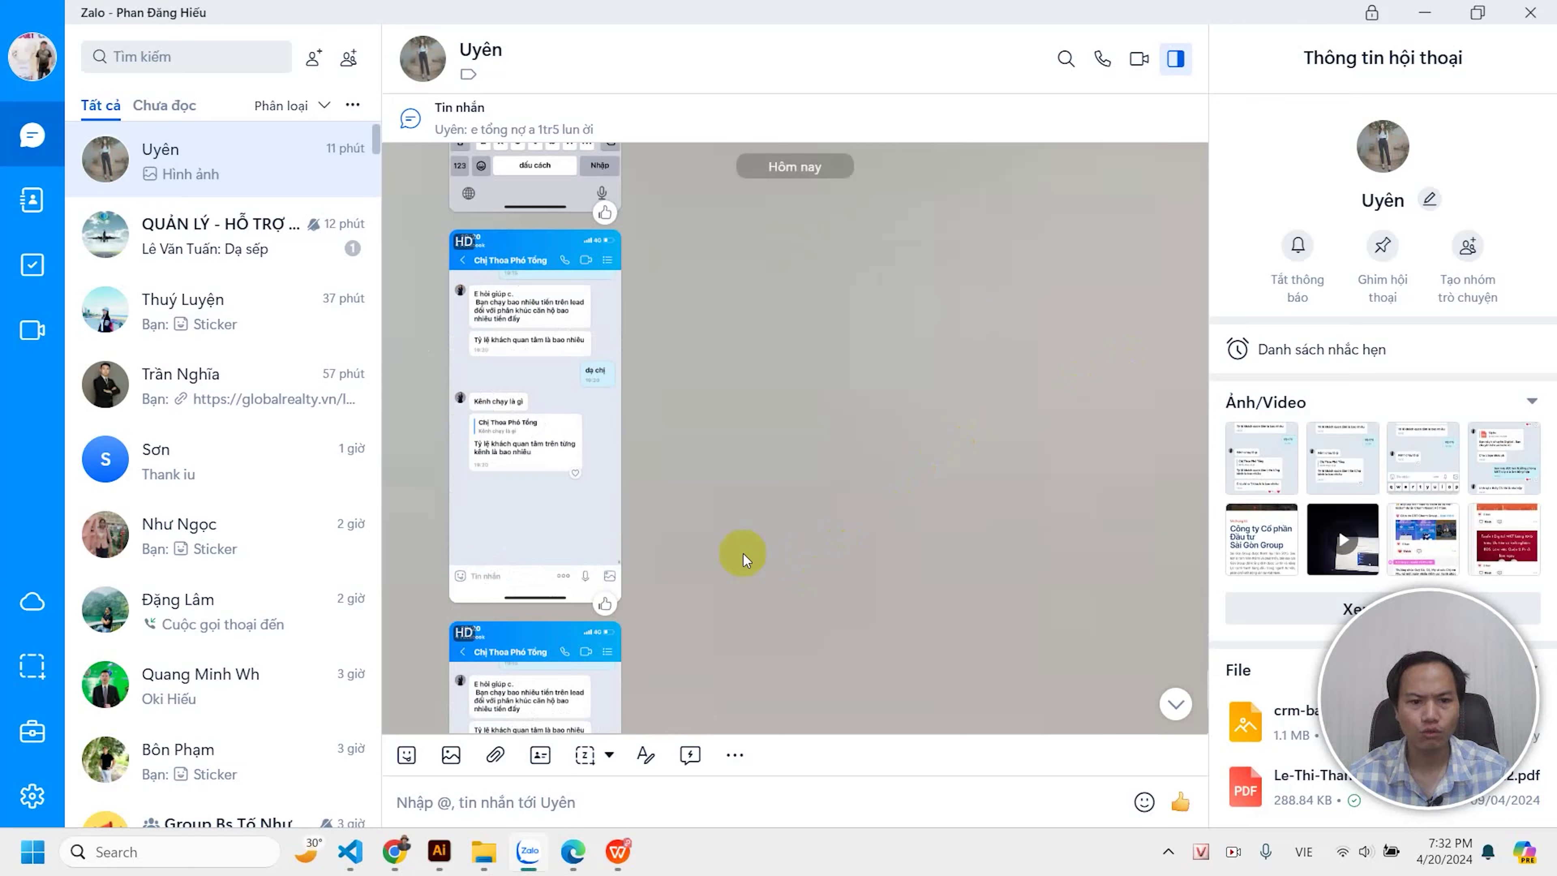
pyautogui.click(518, 398)
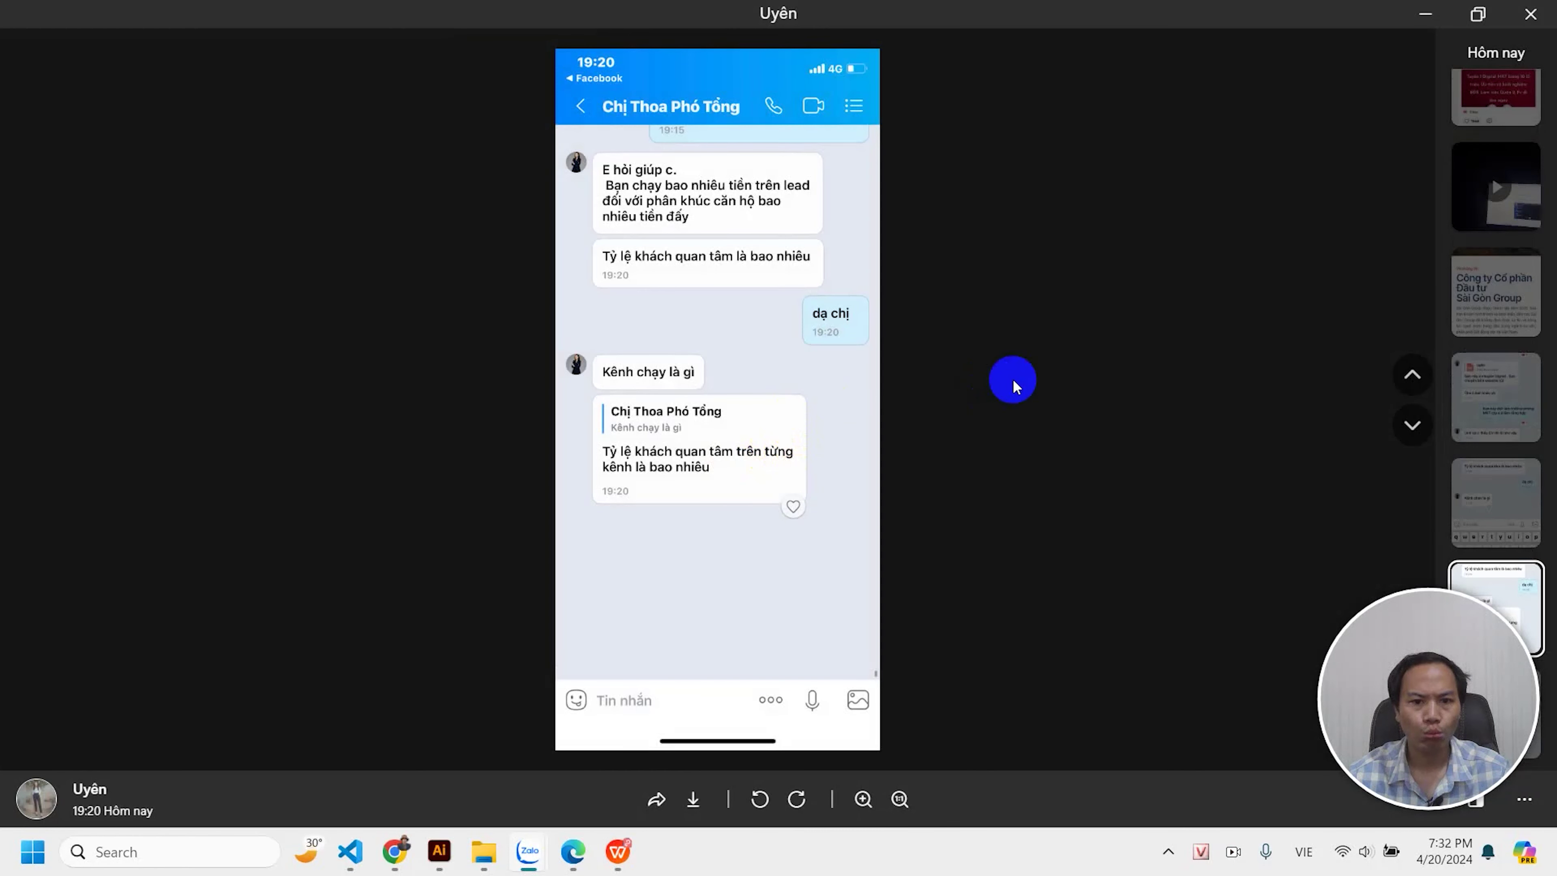
pyautogui.click(1018, 370)
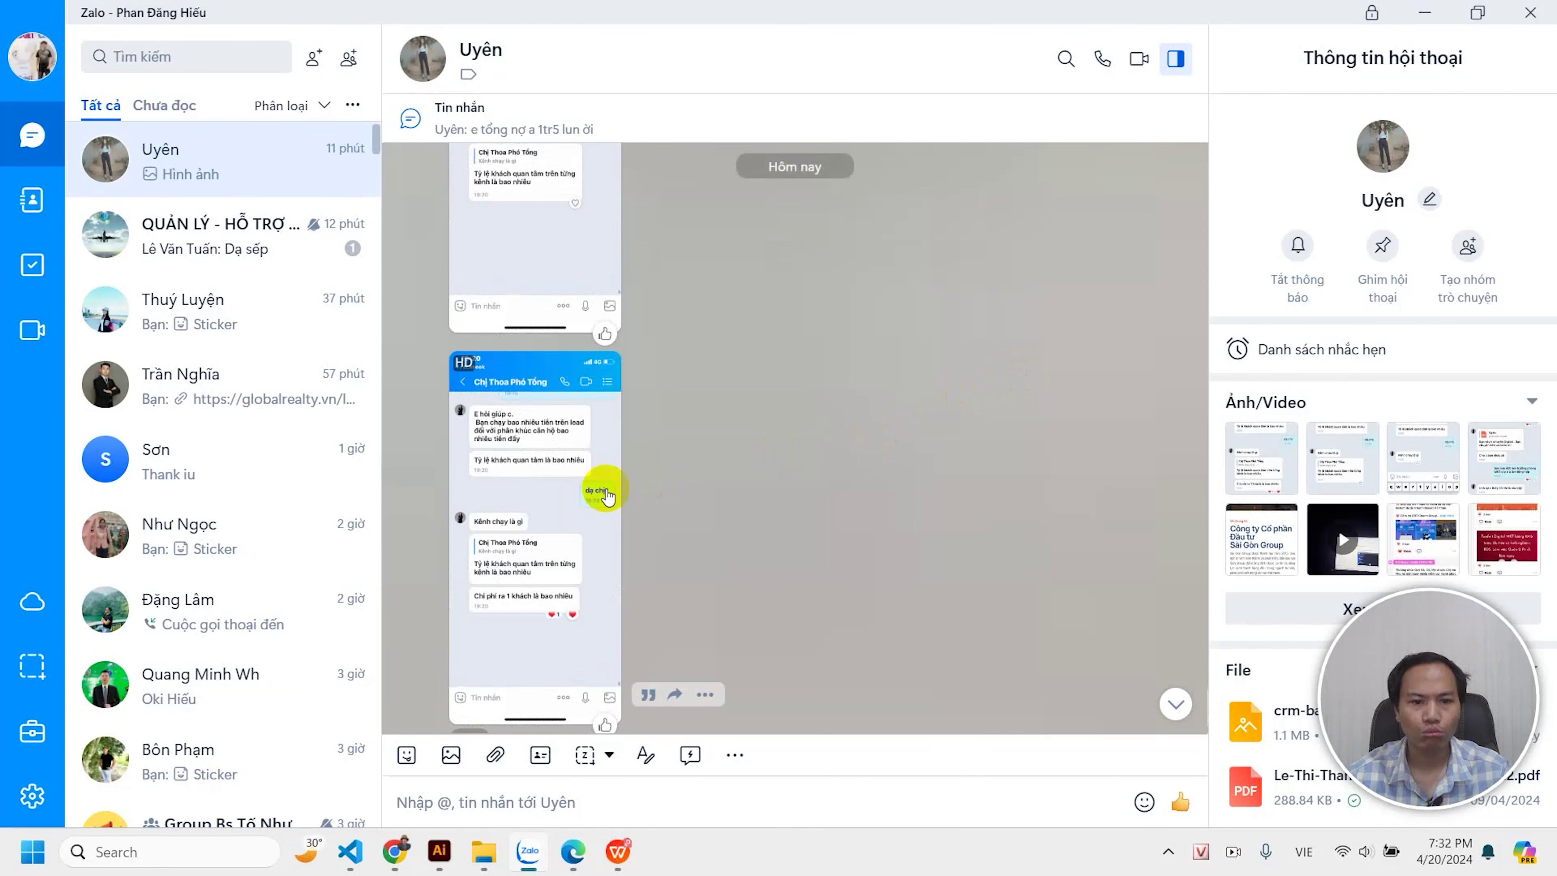
pyautogui.click(616, 488)
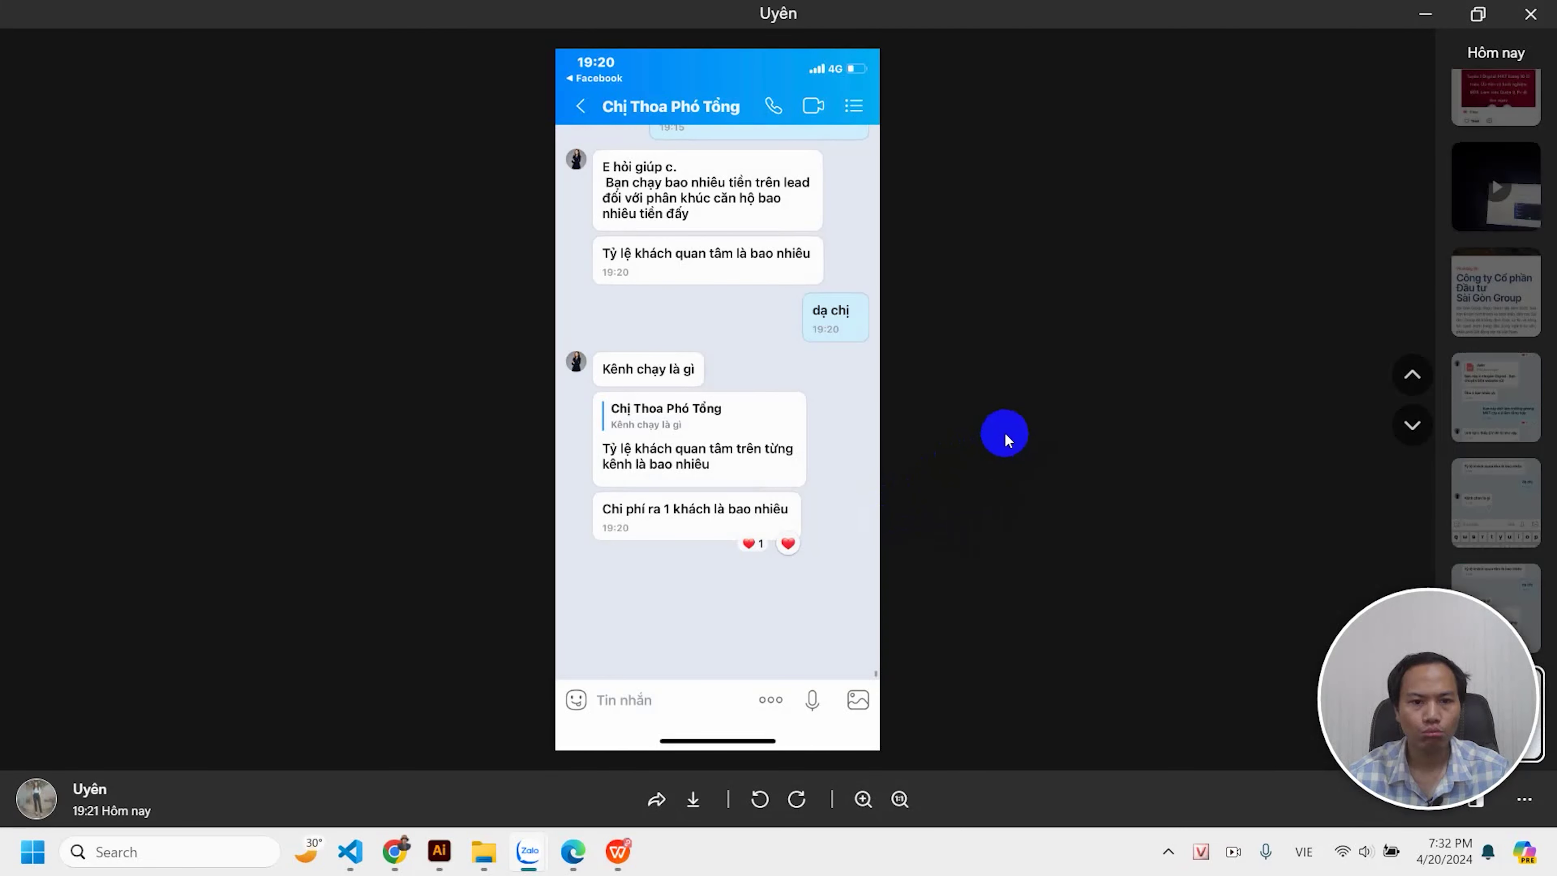
pyautogui.scroll(3, 698, 477)
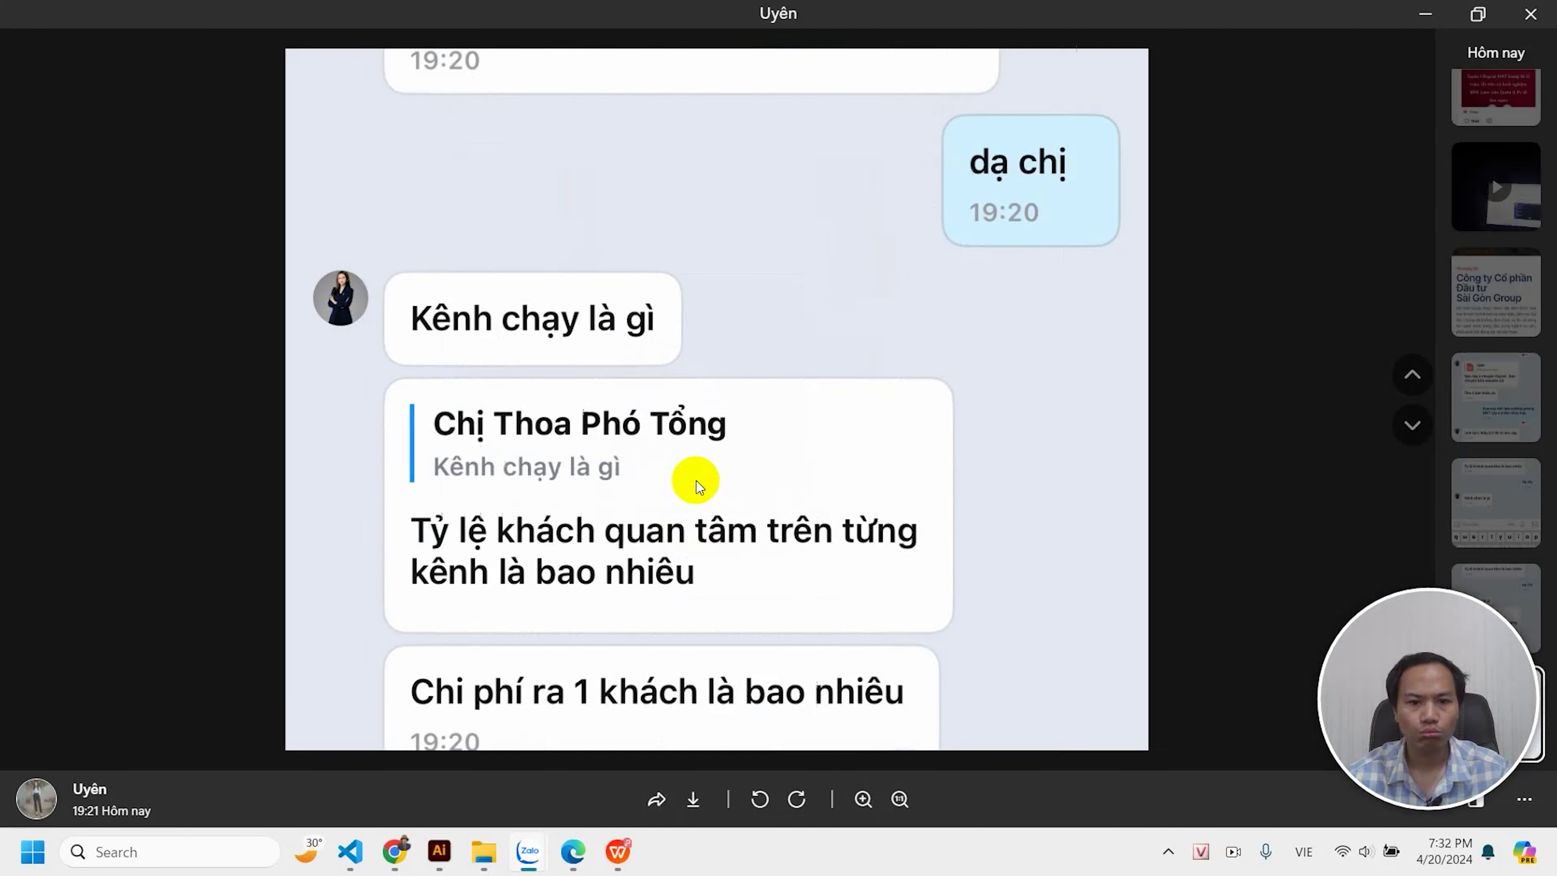
pyautogui.scroll(-4, 705, 496)
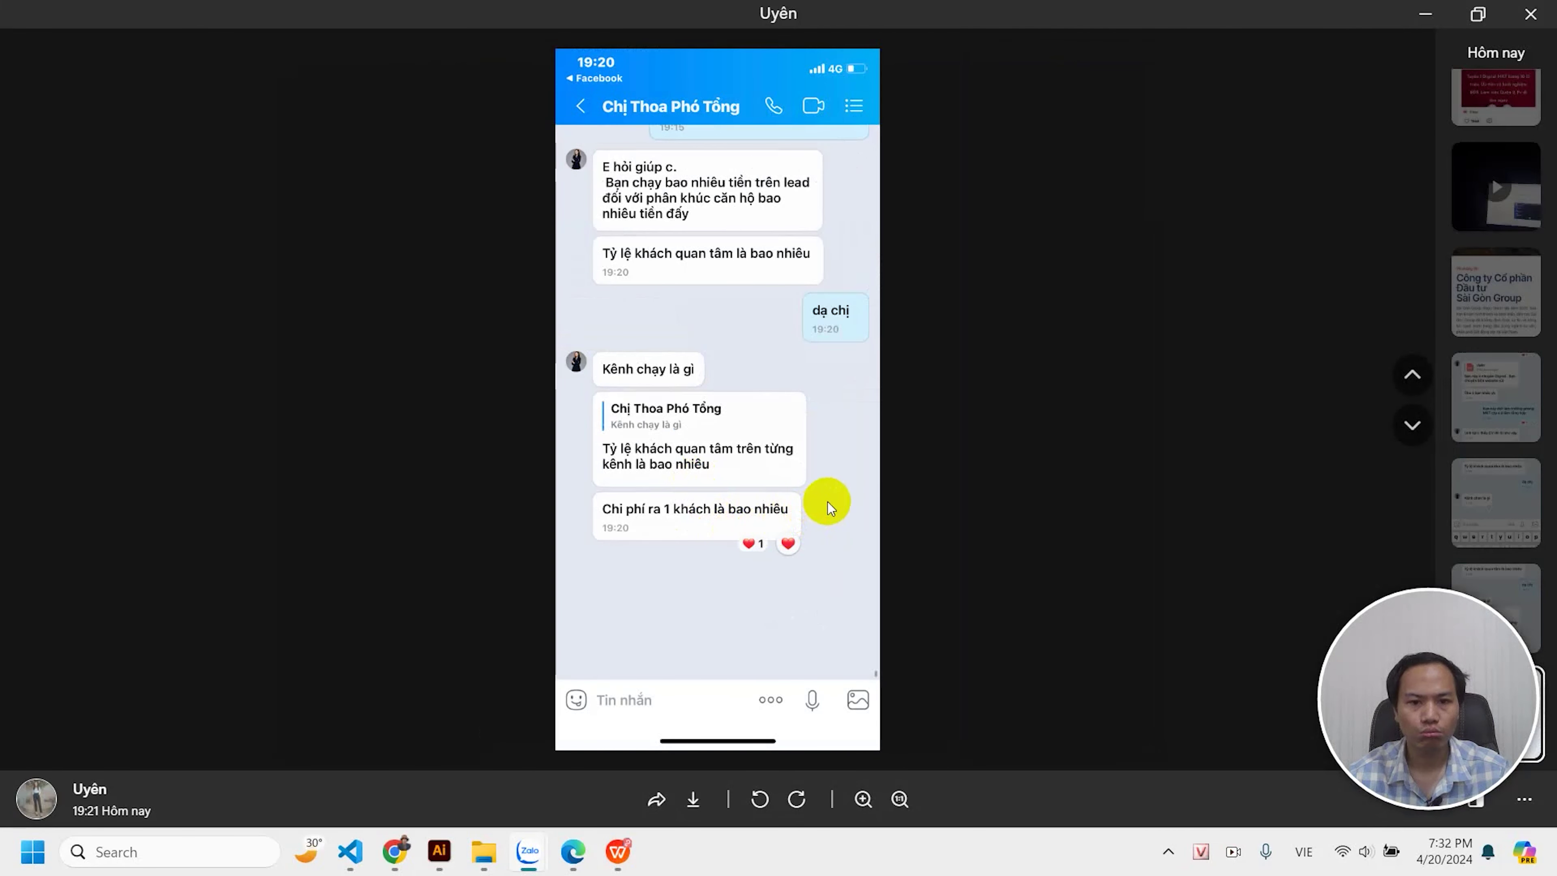
pyautogui.click(976, 452)
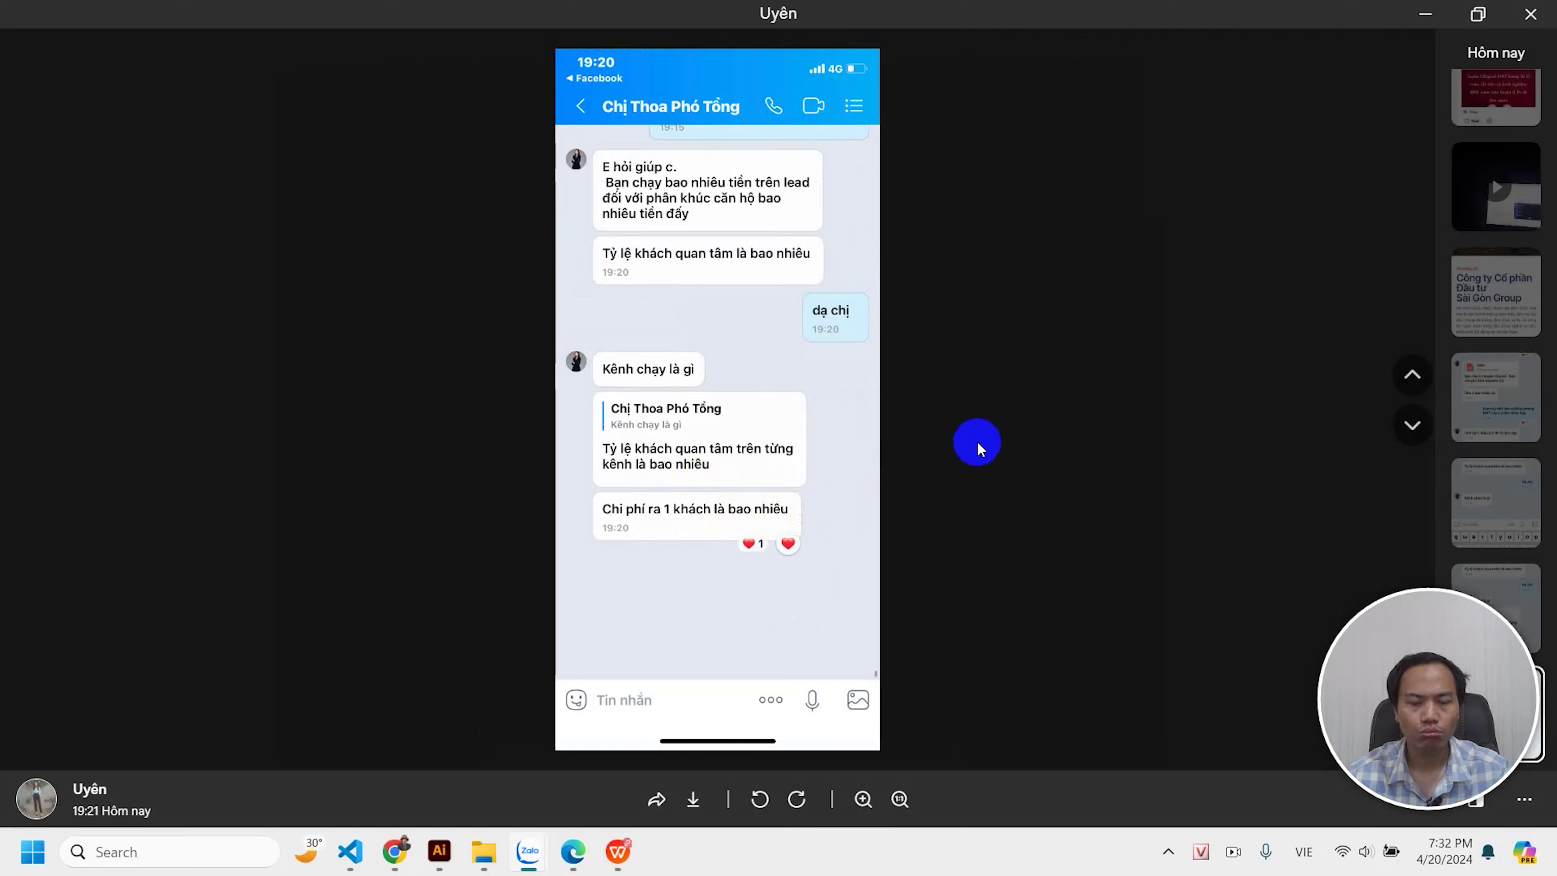
pyautogui.click(978, 439)
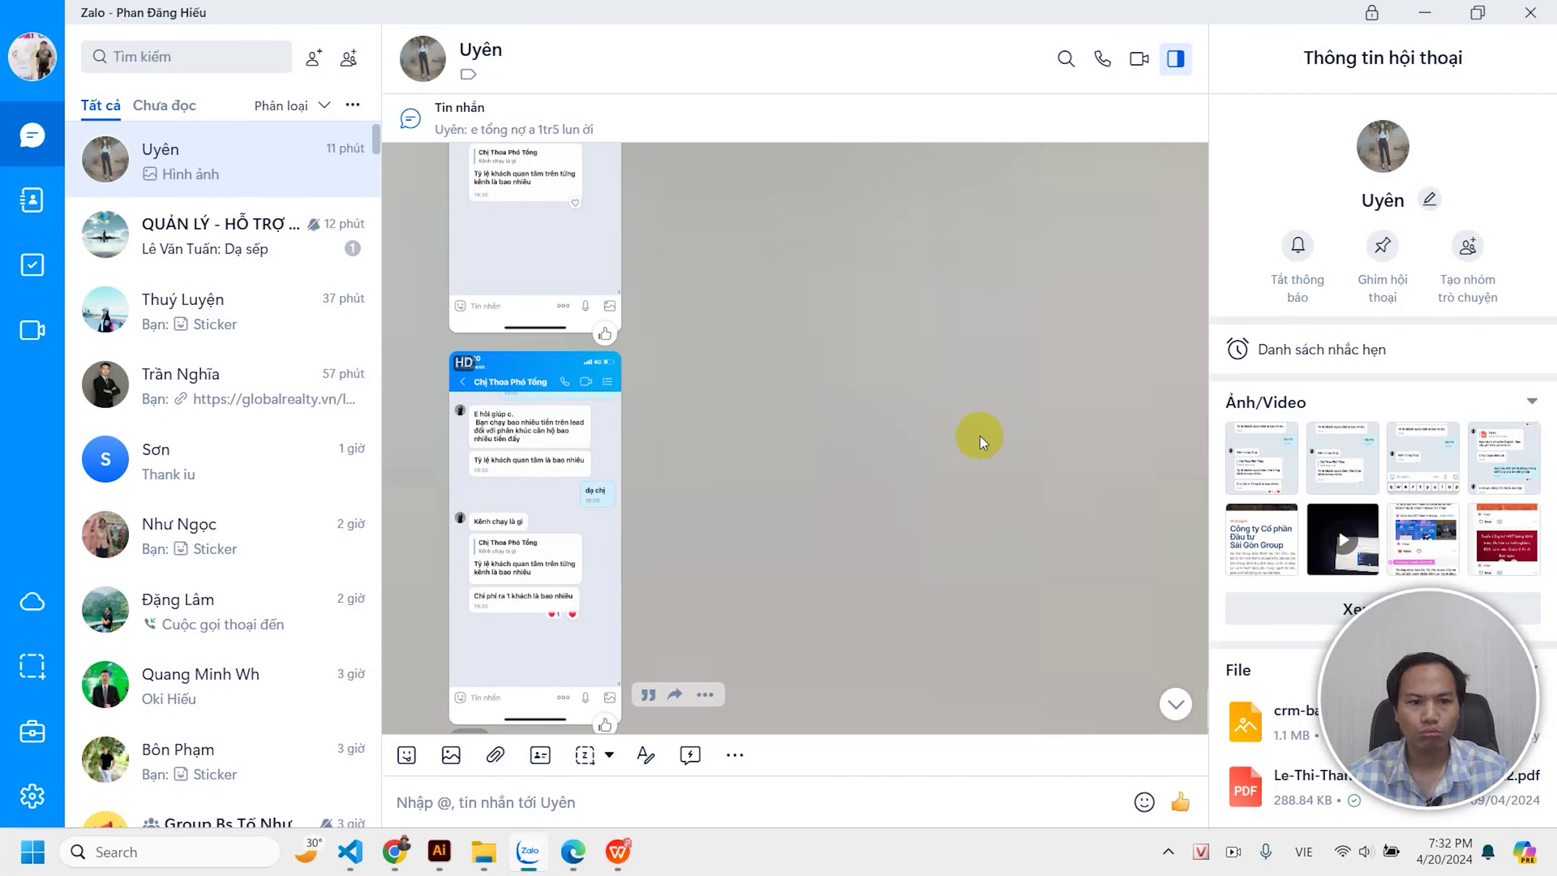
# Switch to Chrome and open Facebook Ads Manager (facebook.com/adsmanager) in a new tab.
pyautogui.click(395, 851)
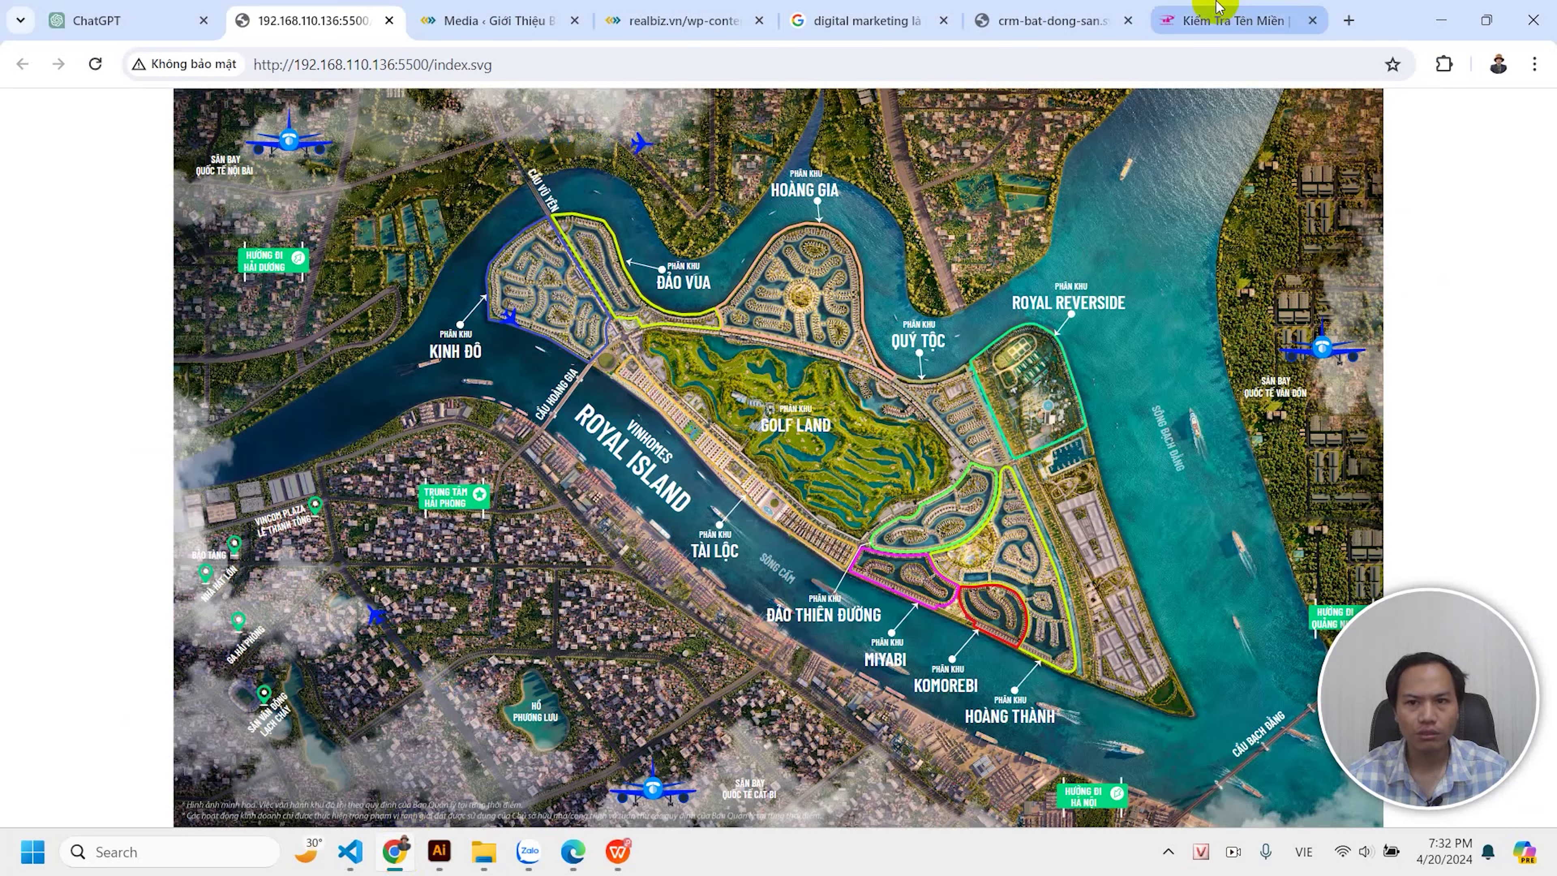
pyautogui.click(1348, 20)
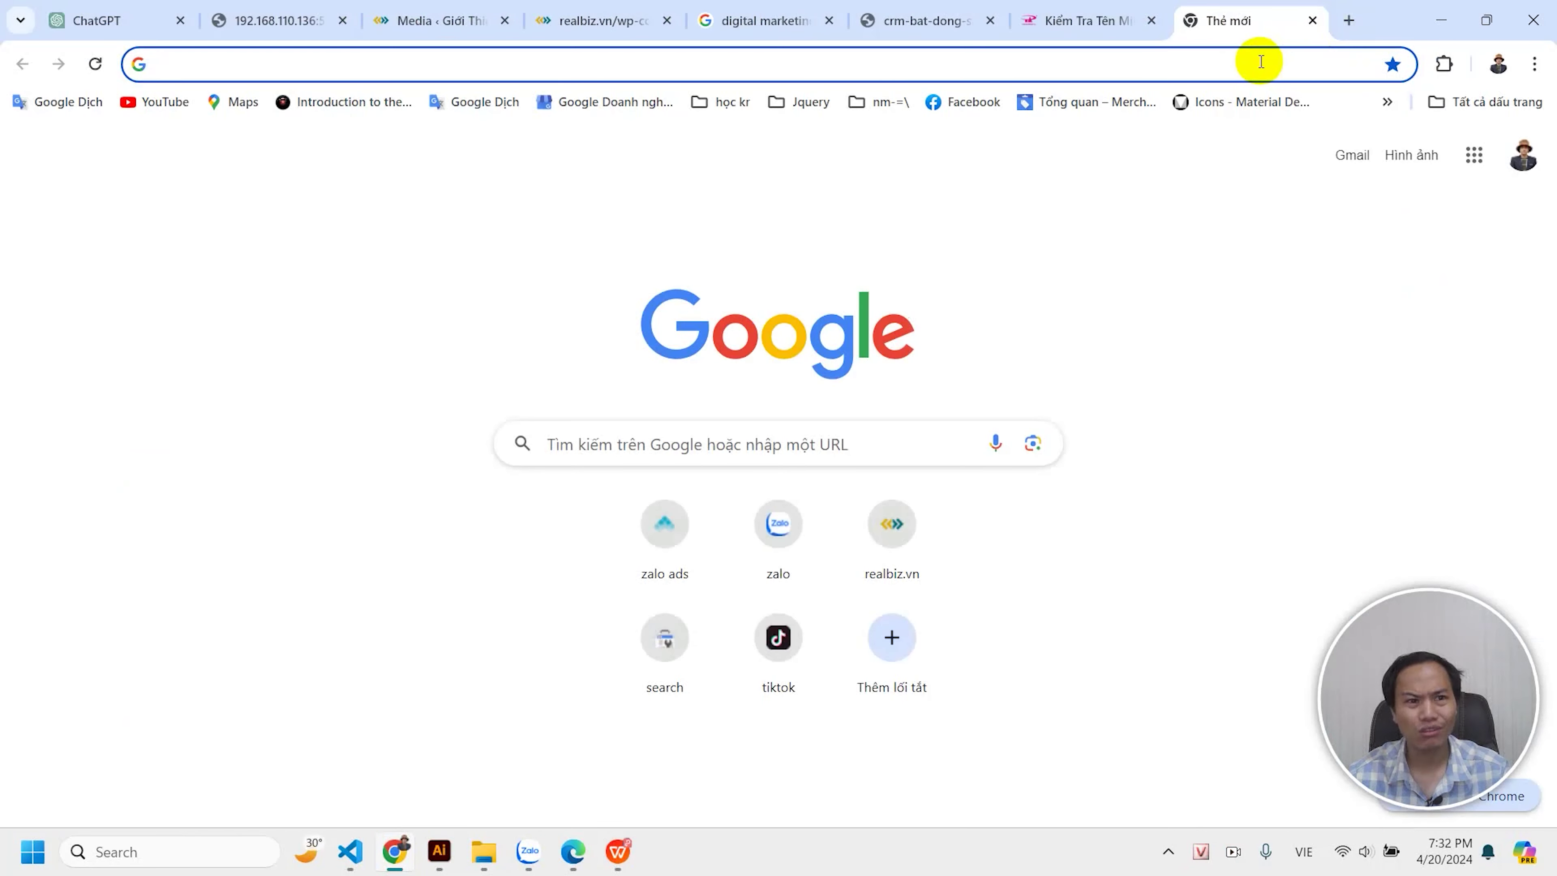
pyautogui.click(1223, 55)
pyautogui.write('fa')
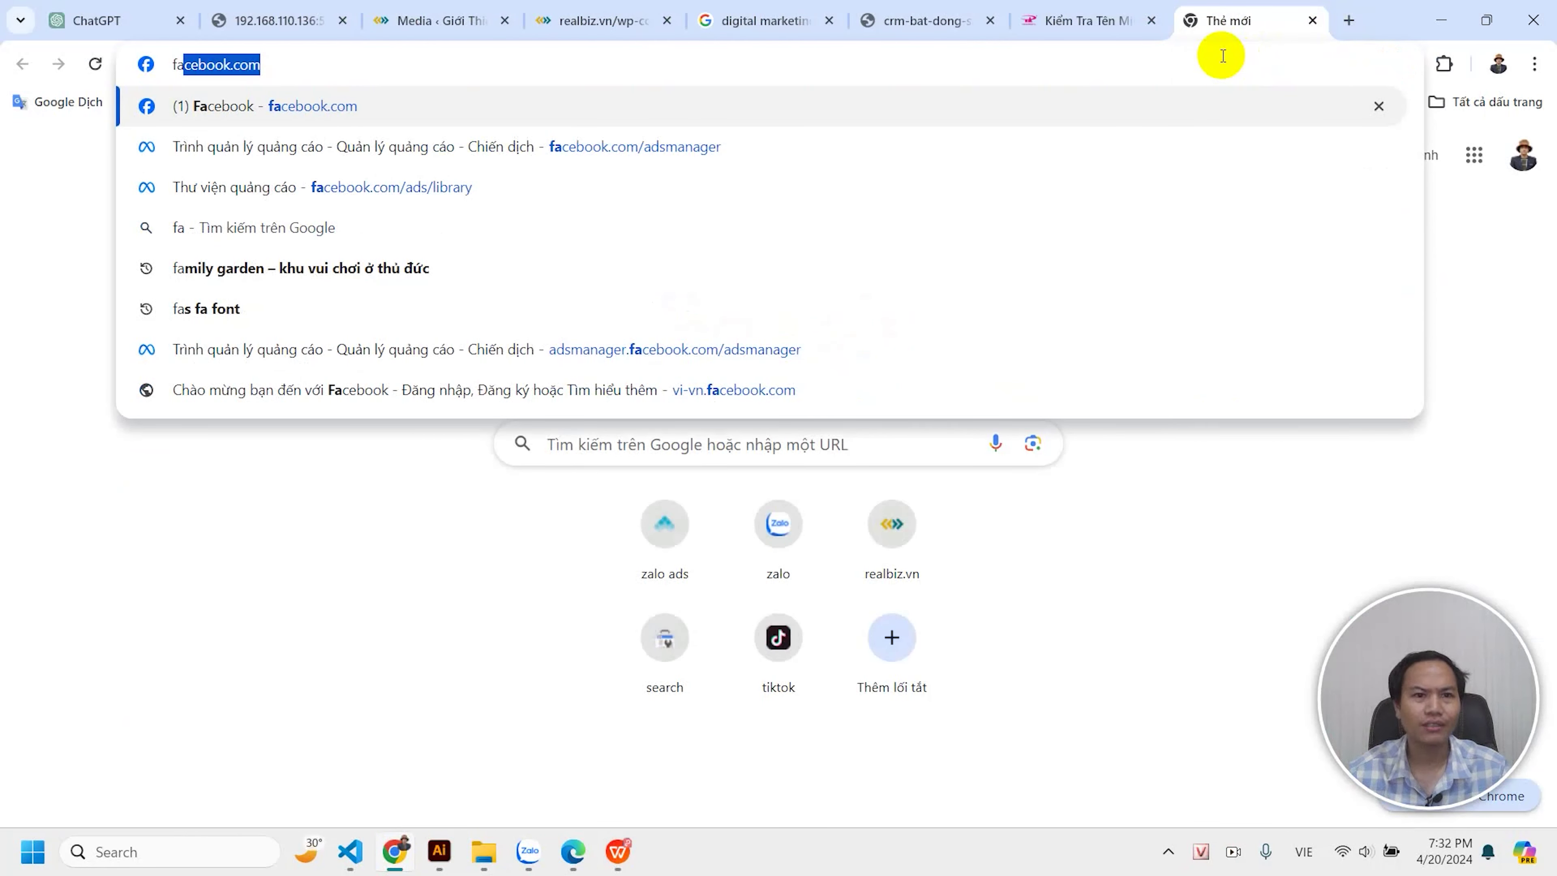
pyautogui.press('Down')
pyautogui.press('Return')
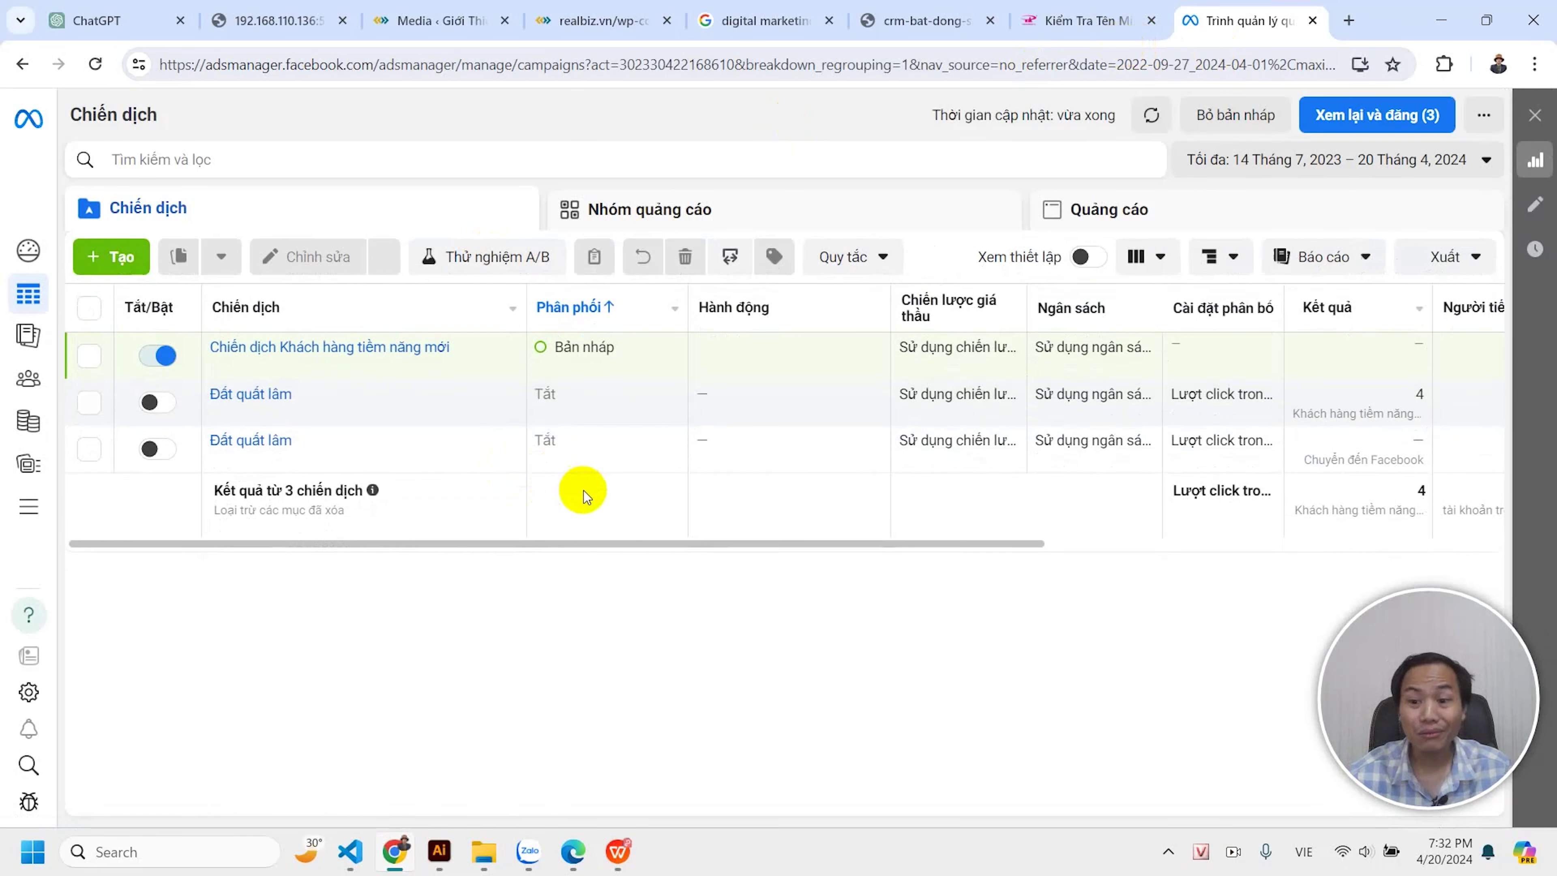
# Switch Ads Manager to the other ad account from the extended list of ad accounts.
pyautogui.click(392, 123)
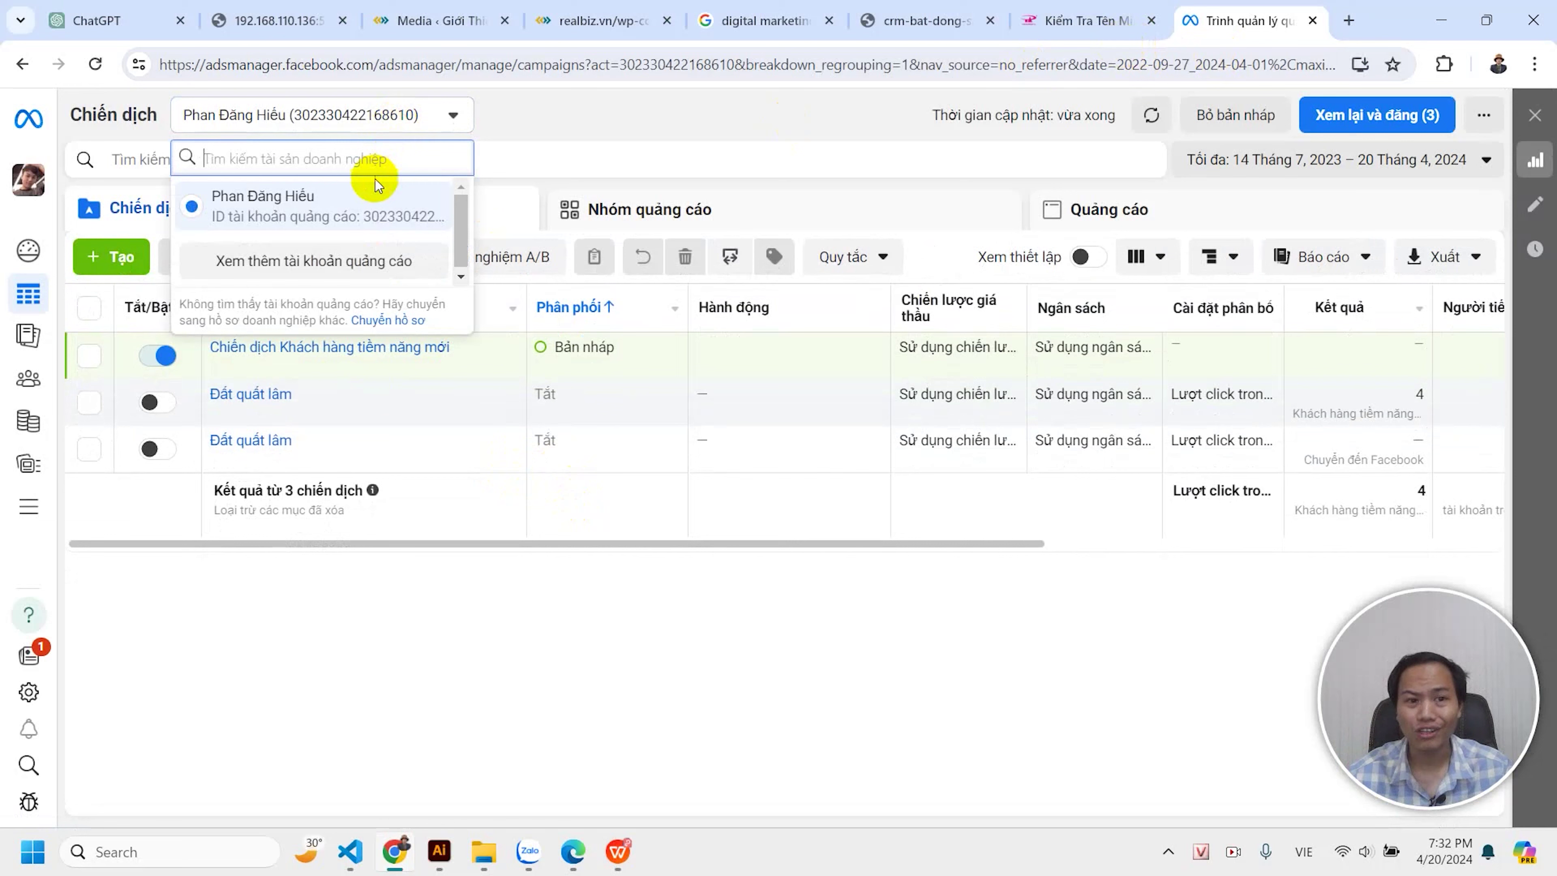
pyautogui.click(333, 262)
pyautogui.click(319, 452)
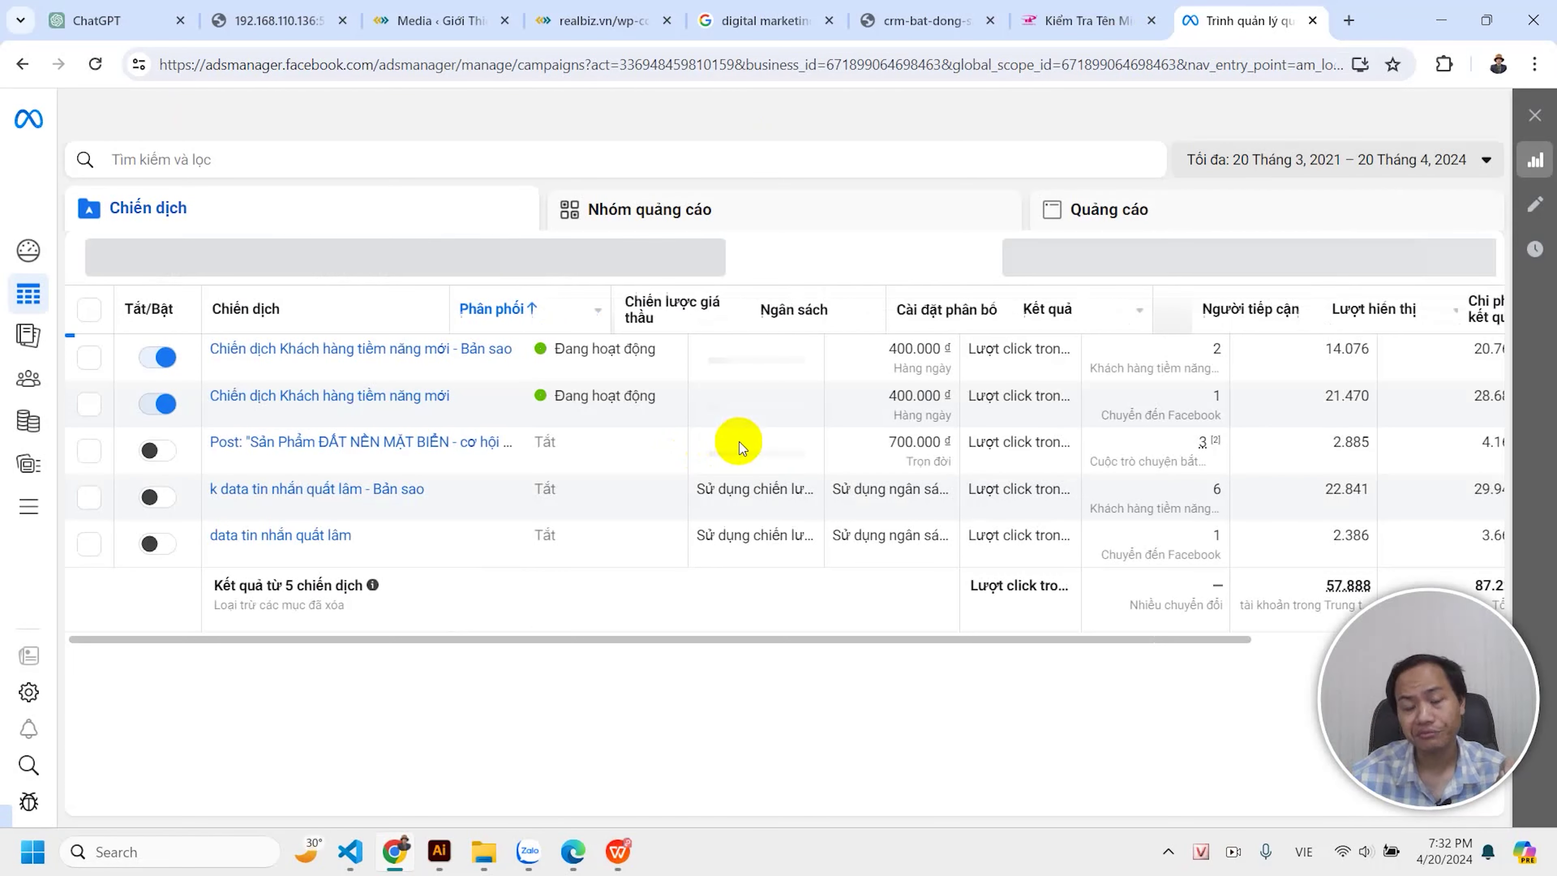
# Examine the total amount spent, plus the cost per result, spend and results of the two active campaigns.
pyautogui.moveTo(844, 638); pyautogui.dragTo(1101, 638)
pyautogui.doubleClick(1311, 604)
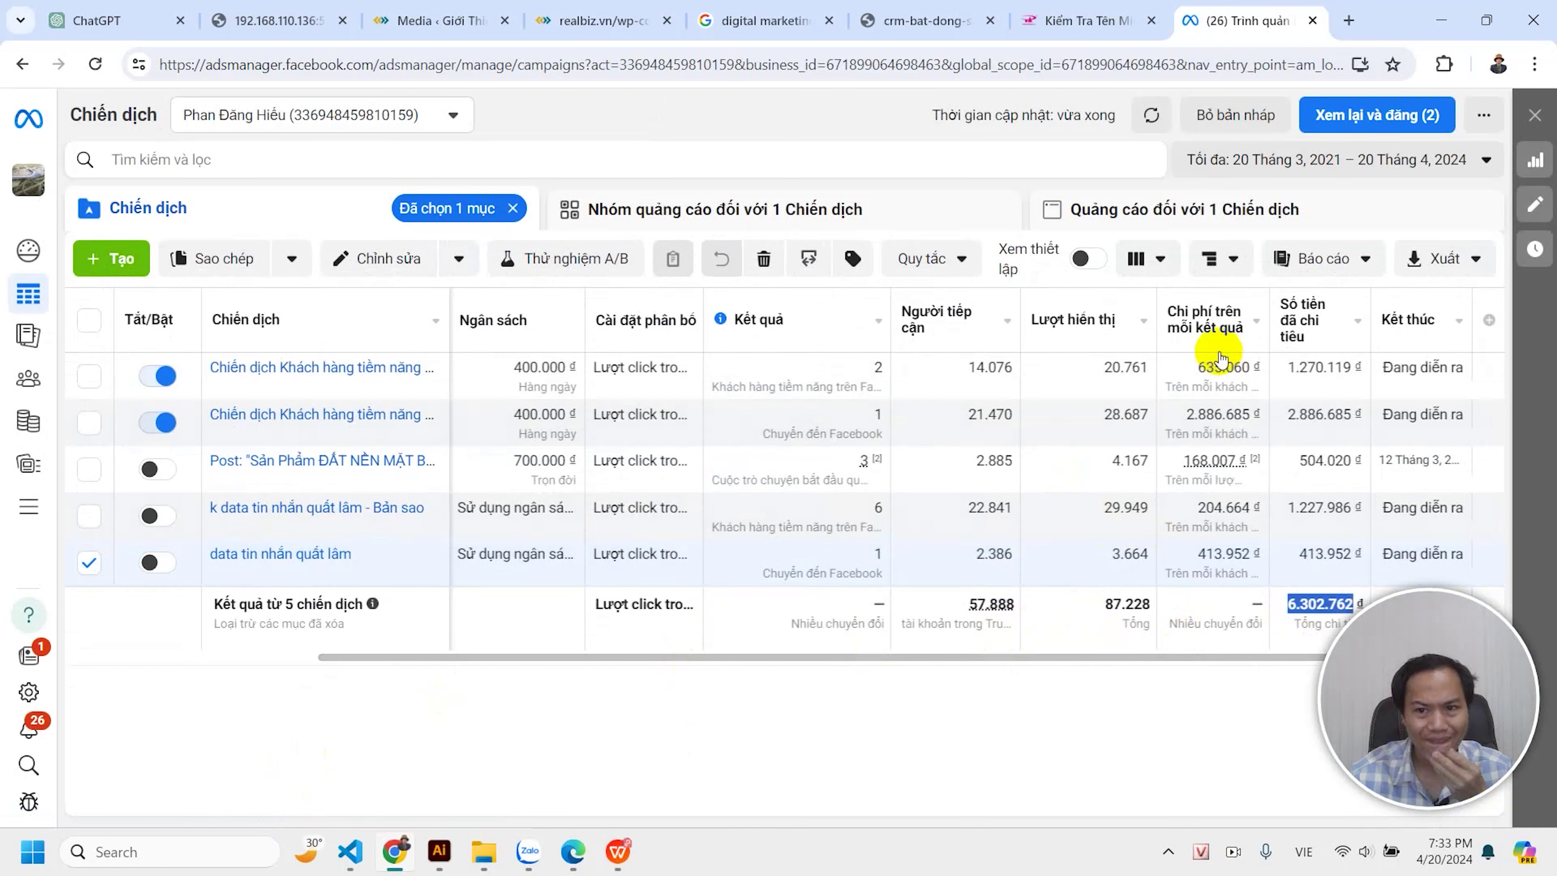
pyautogui.moveTo(1117, 306)
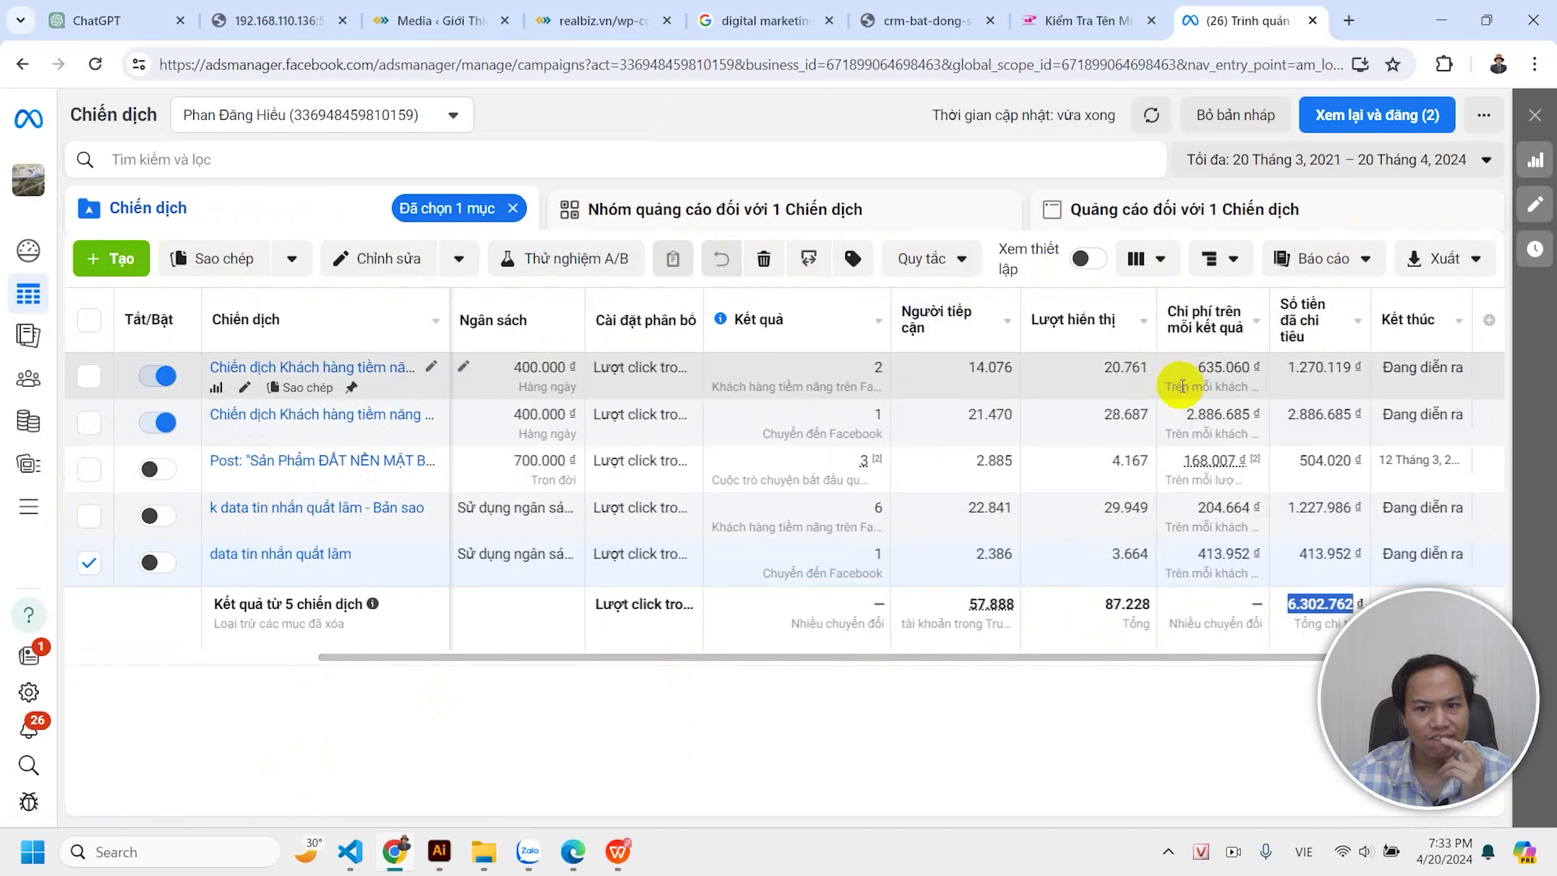
pyautogui.doubleClick(1217, 415)
pyautogui.doubleClick(1223, 368)
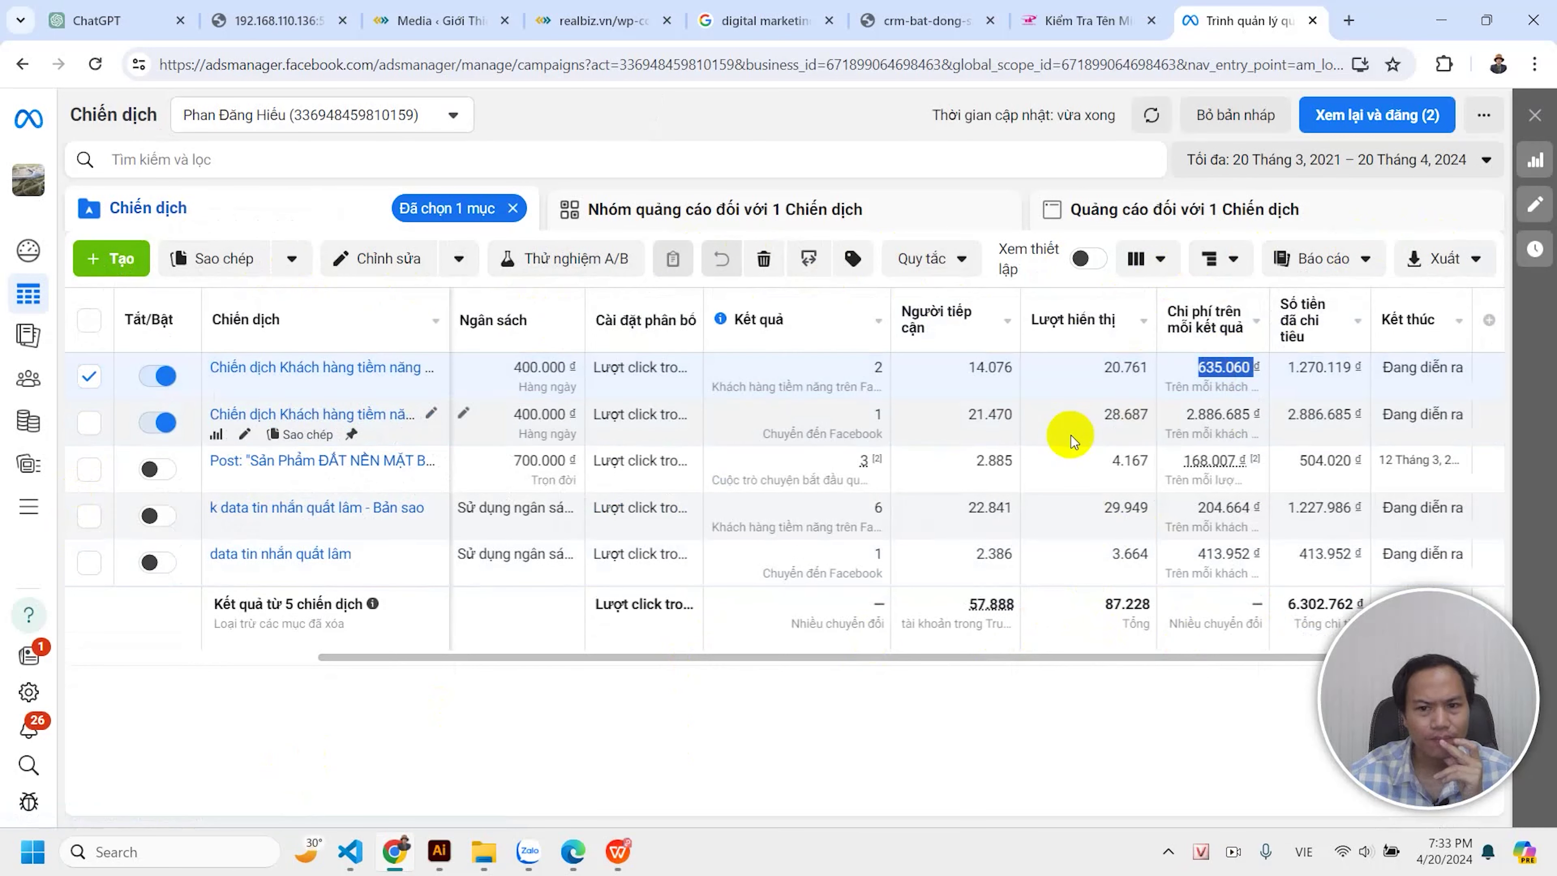
pyautogui.doubleClick(1210, 415)
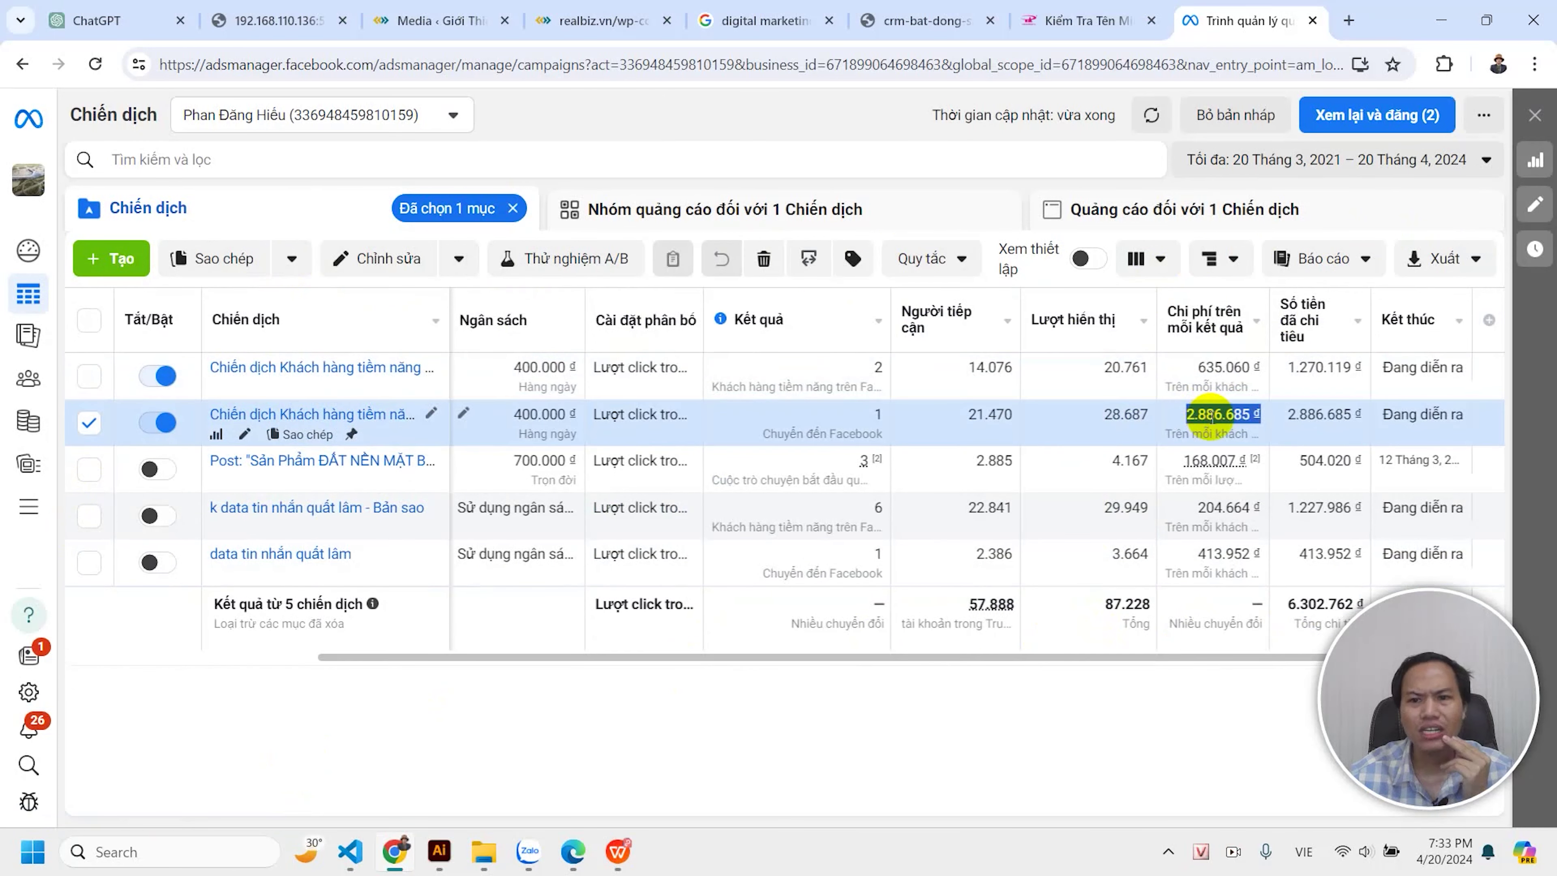
pyautogui.doubleClick(1321, 414)
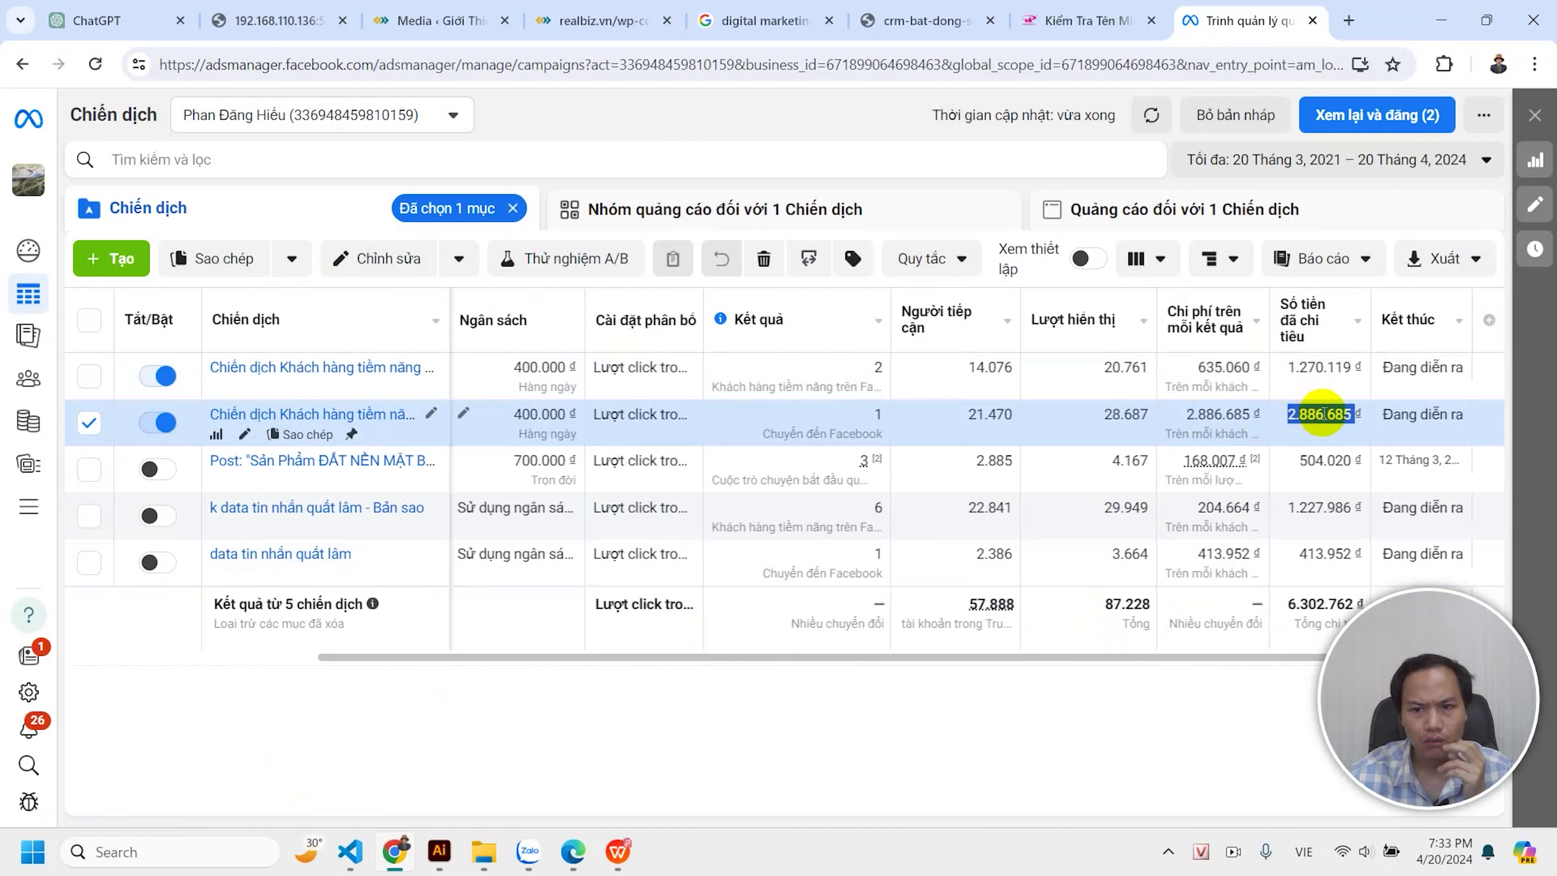
pyautogui.doubleClick(1323, 368)
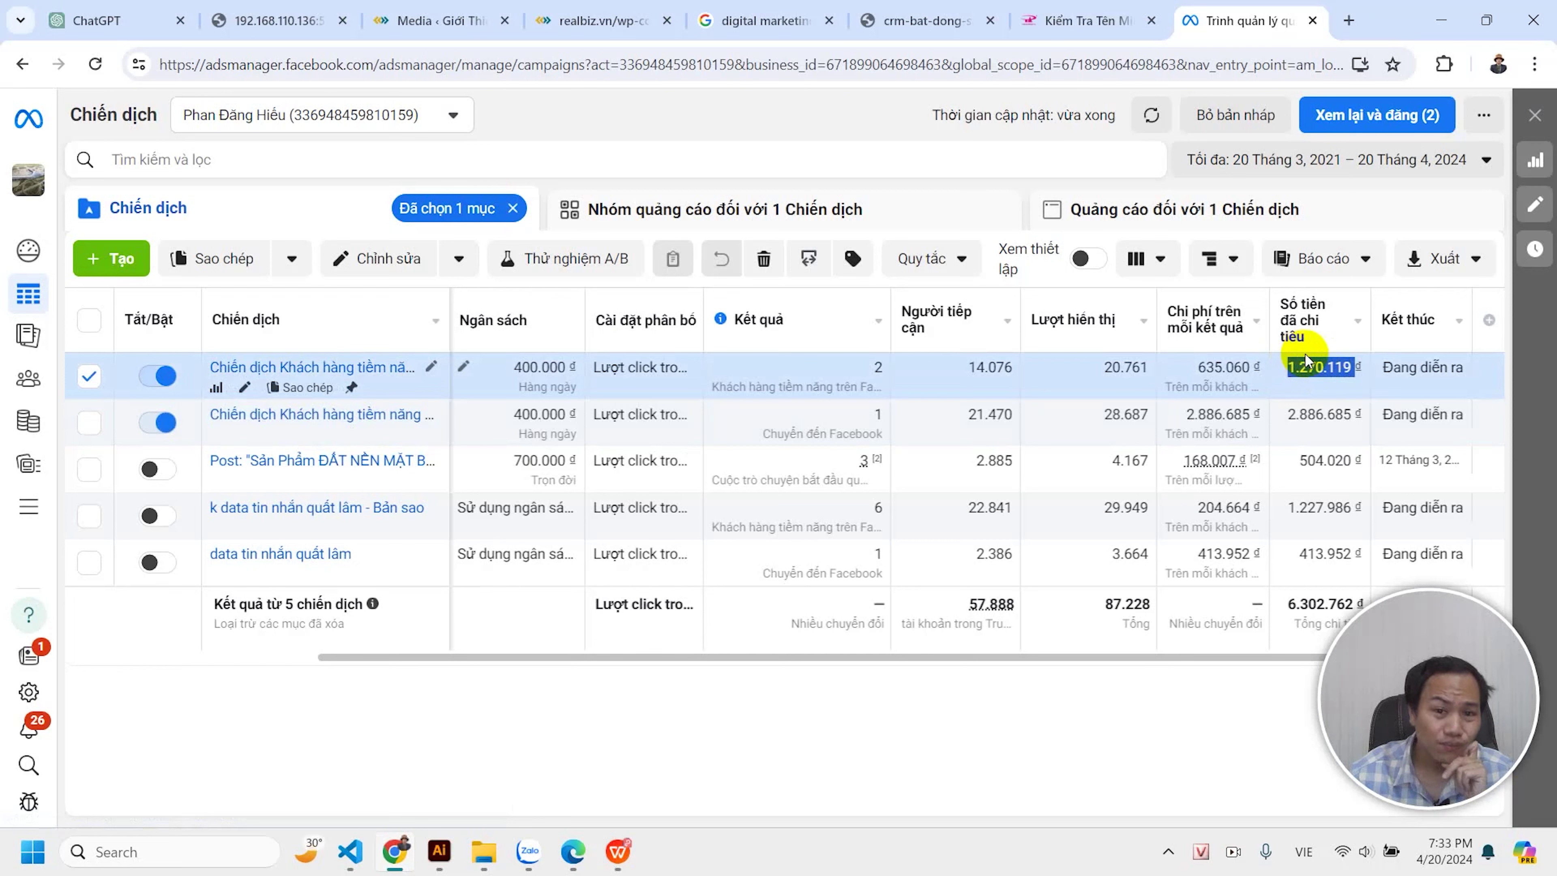
pyautogui.doubleClick(878, 413)
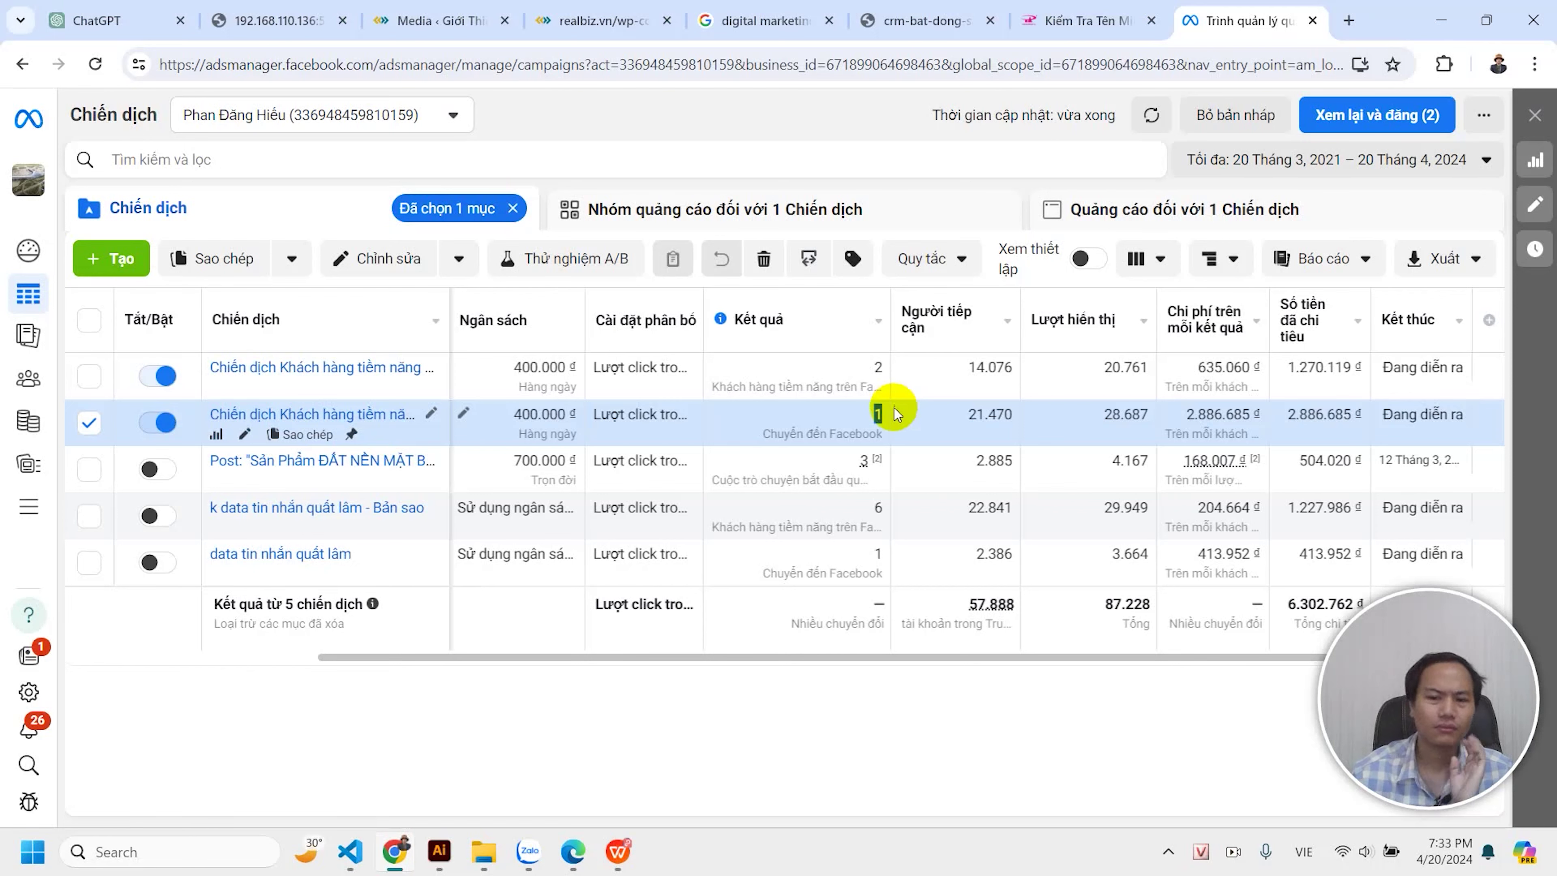
# Review the ad in "Chiến dịch Khách hàng tiềm năng mới", from its identity and text to its tracking settings, and return to the campaign list.
pyautogui.click(387, 416)
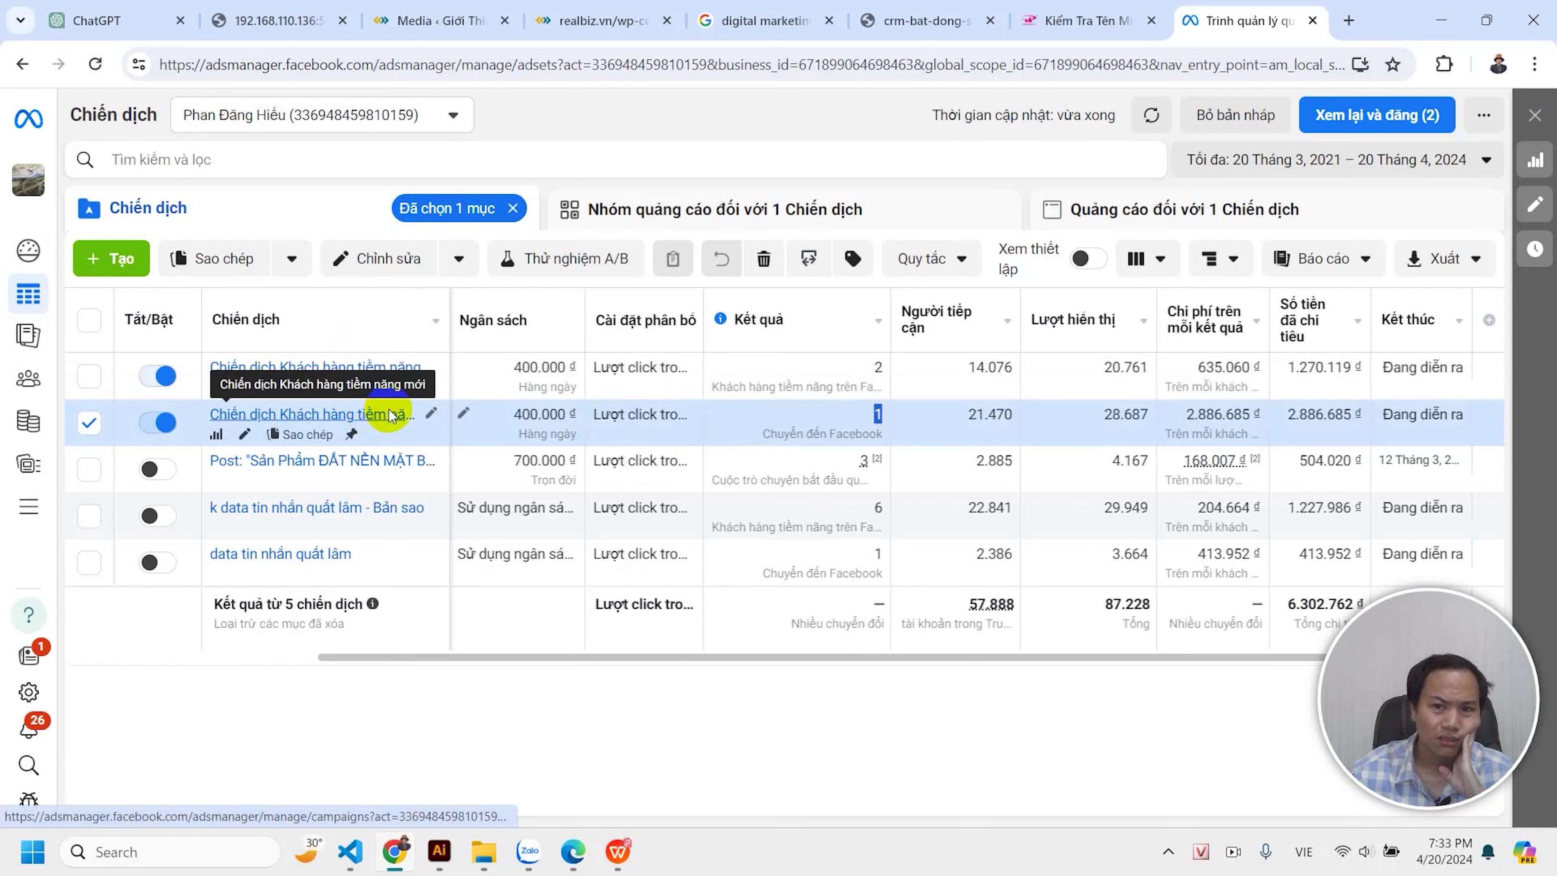
pyautogui.click(1232, 208)
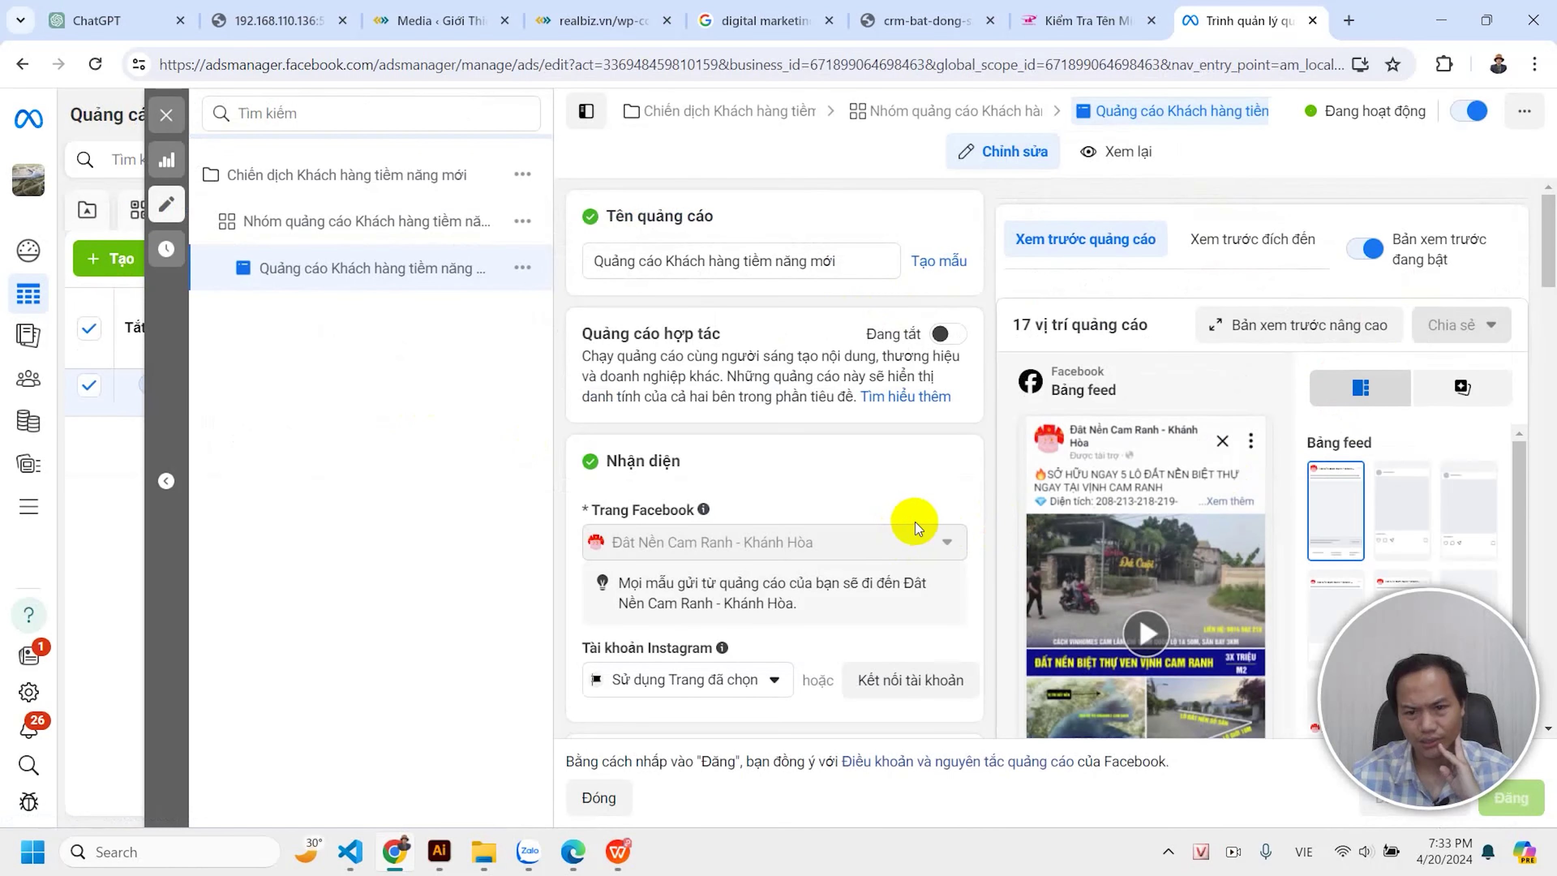
pyautogui.scroll(-10, 913, 522)
pyautogui.scroll(-10, 1281, 441)
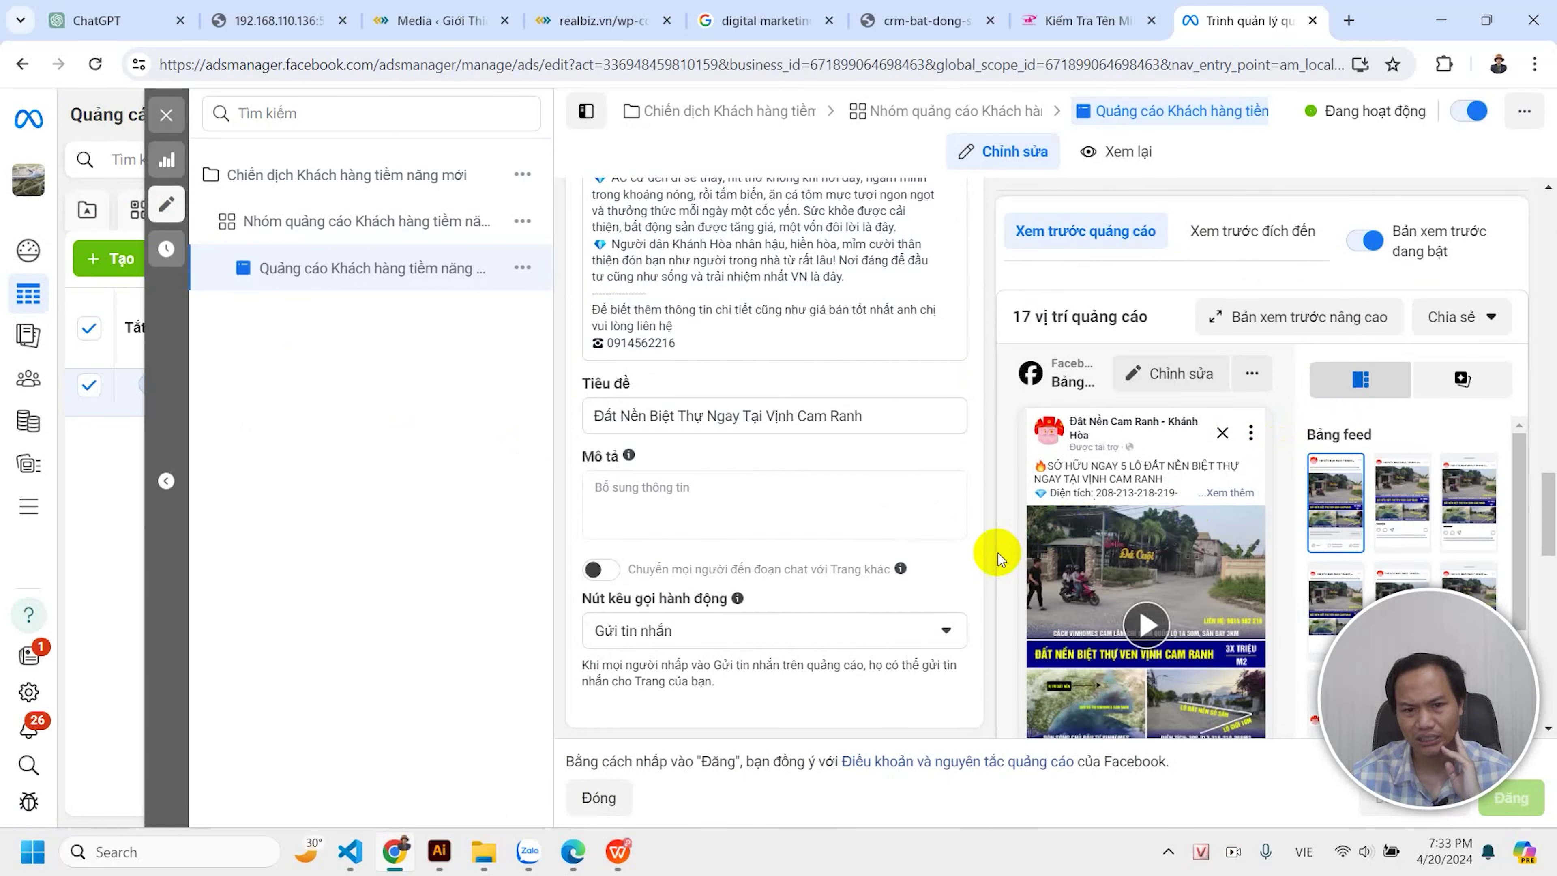
pyautogui.scroll(-5, 997, 552)
pyautogui.scroll(-5, 1262, 558)
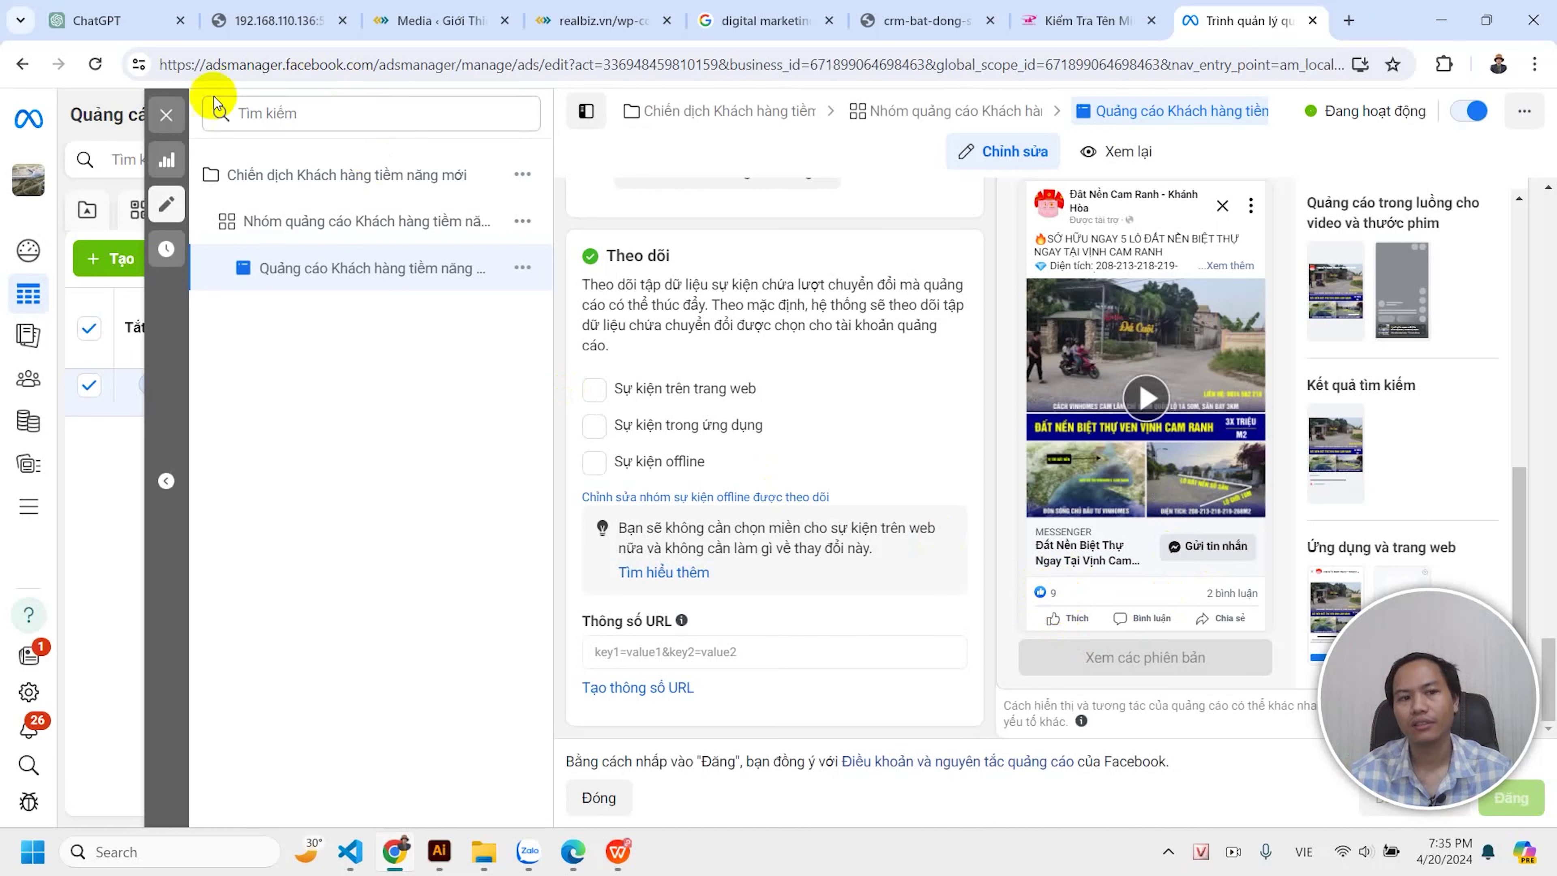
pyautogui.click(167, 117)
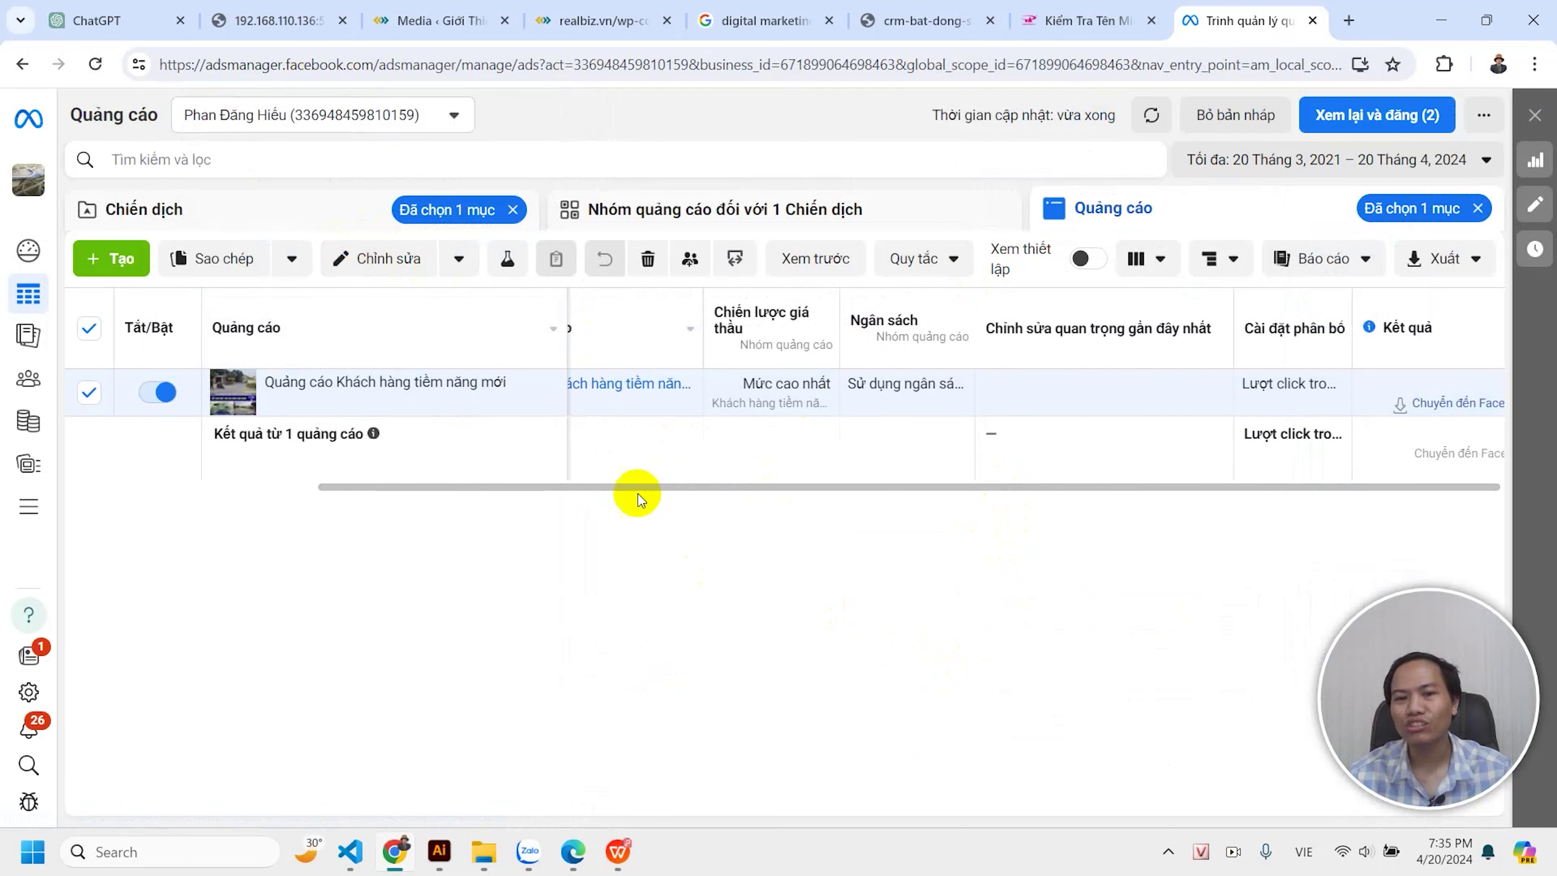
pyautogui.click(323, 212)
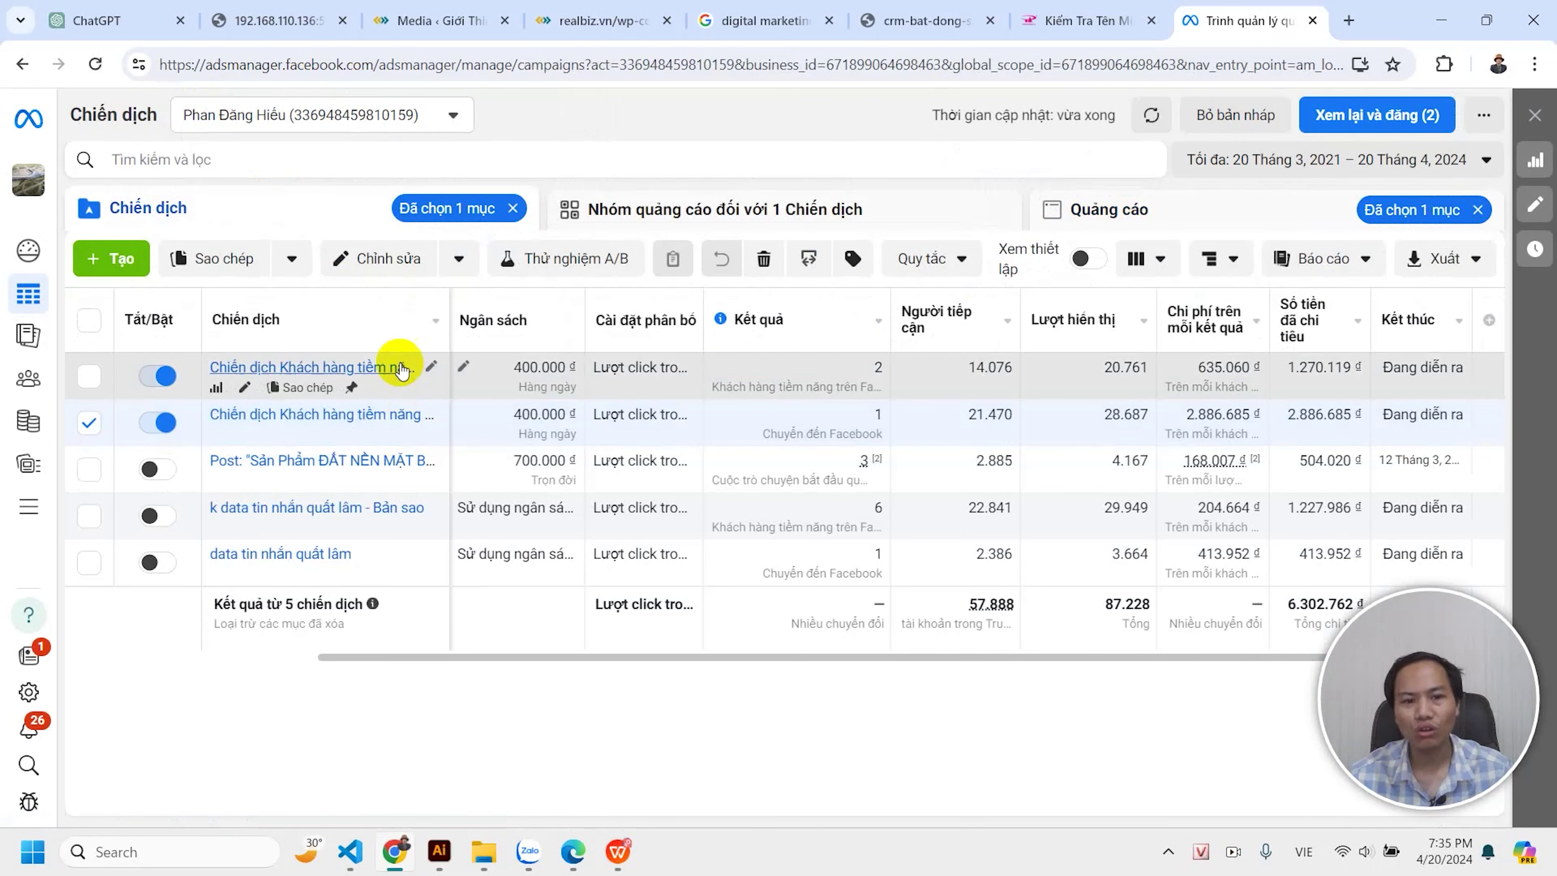
# Open "Quảng cáo Khách hàng tiềm năng mới" from the first listed campaign and review its identity, Messenger template and tracking settings.
pyautogui.click(401, 368)
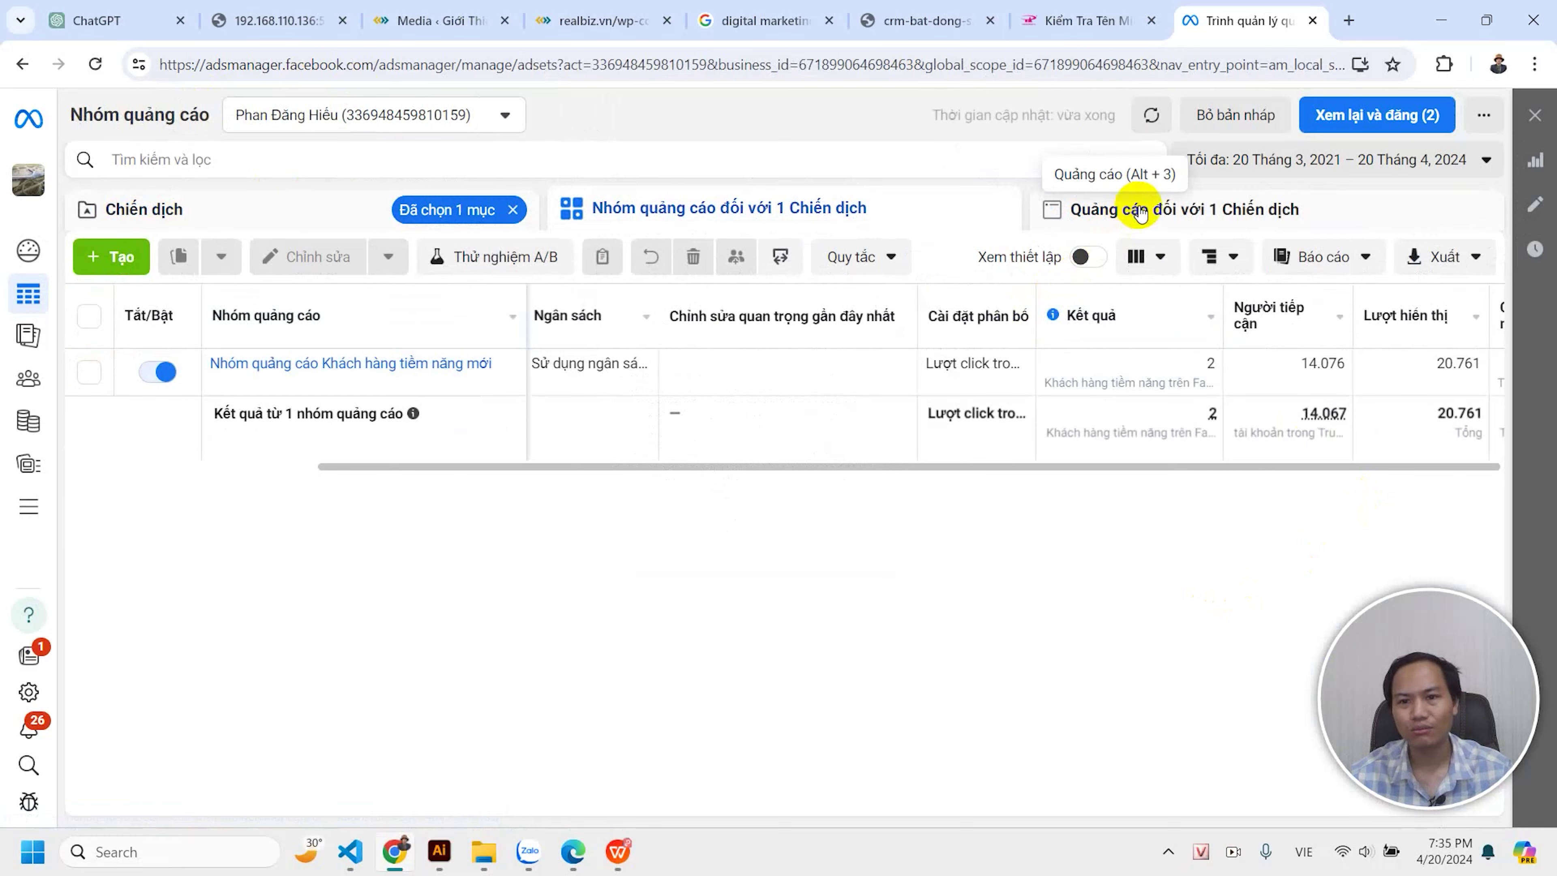
pyautogui.click(1139, 211)
pyautogui.moveTo(573, 400)
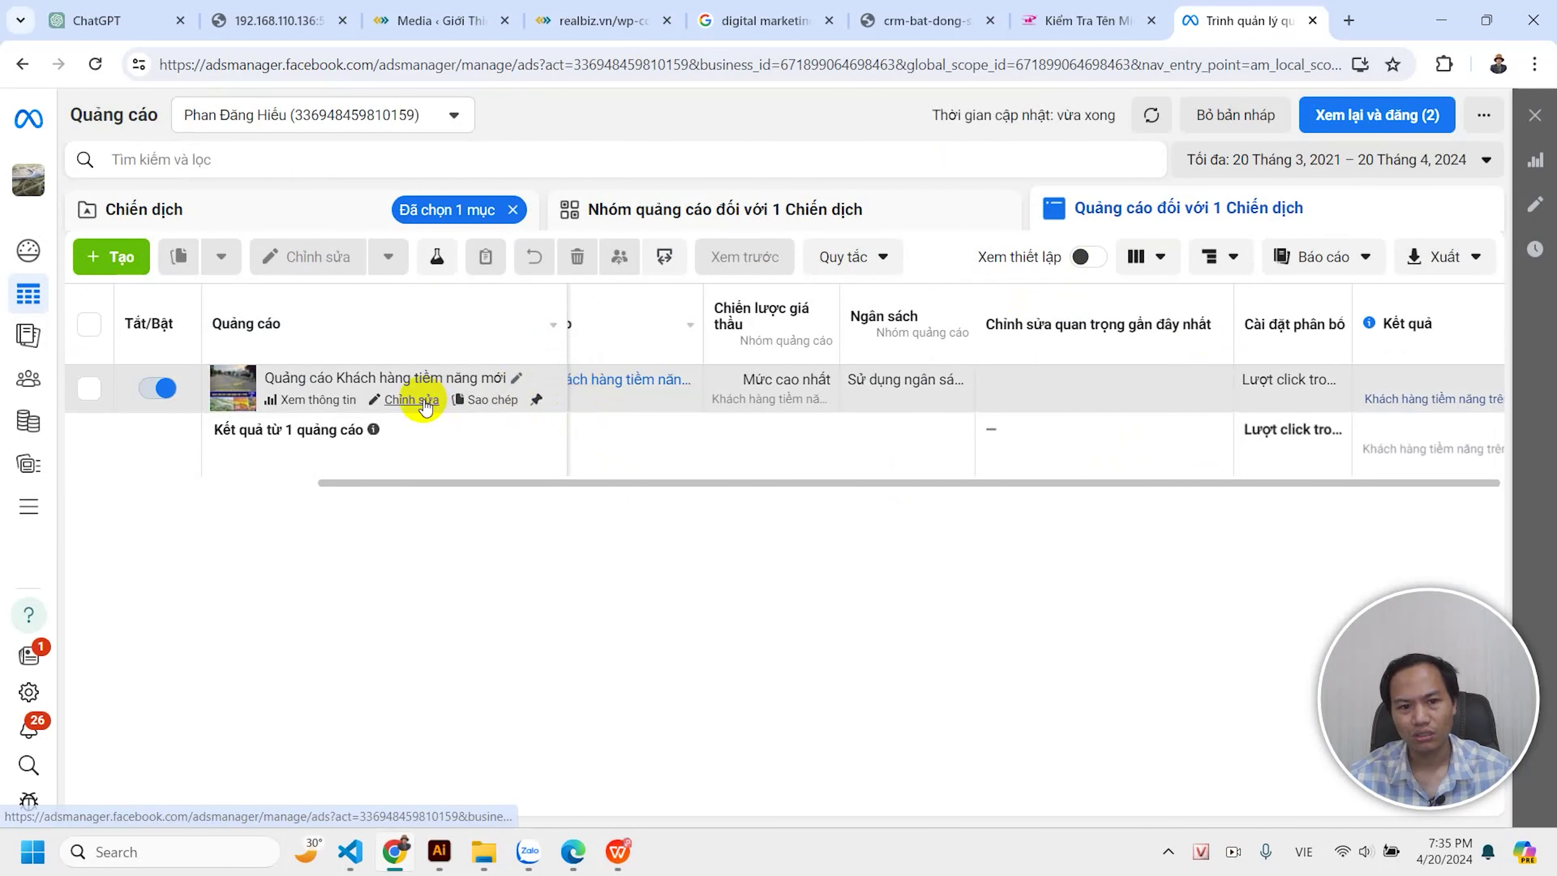
pyautogui.click(411, 399)
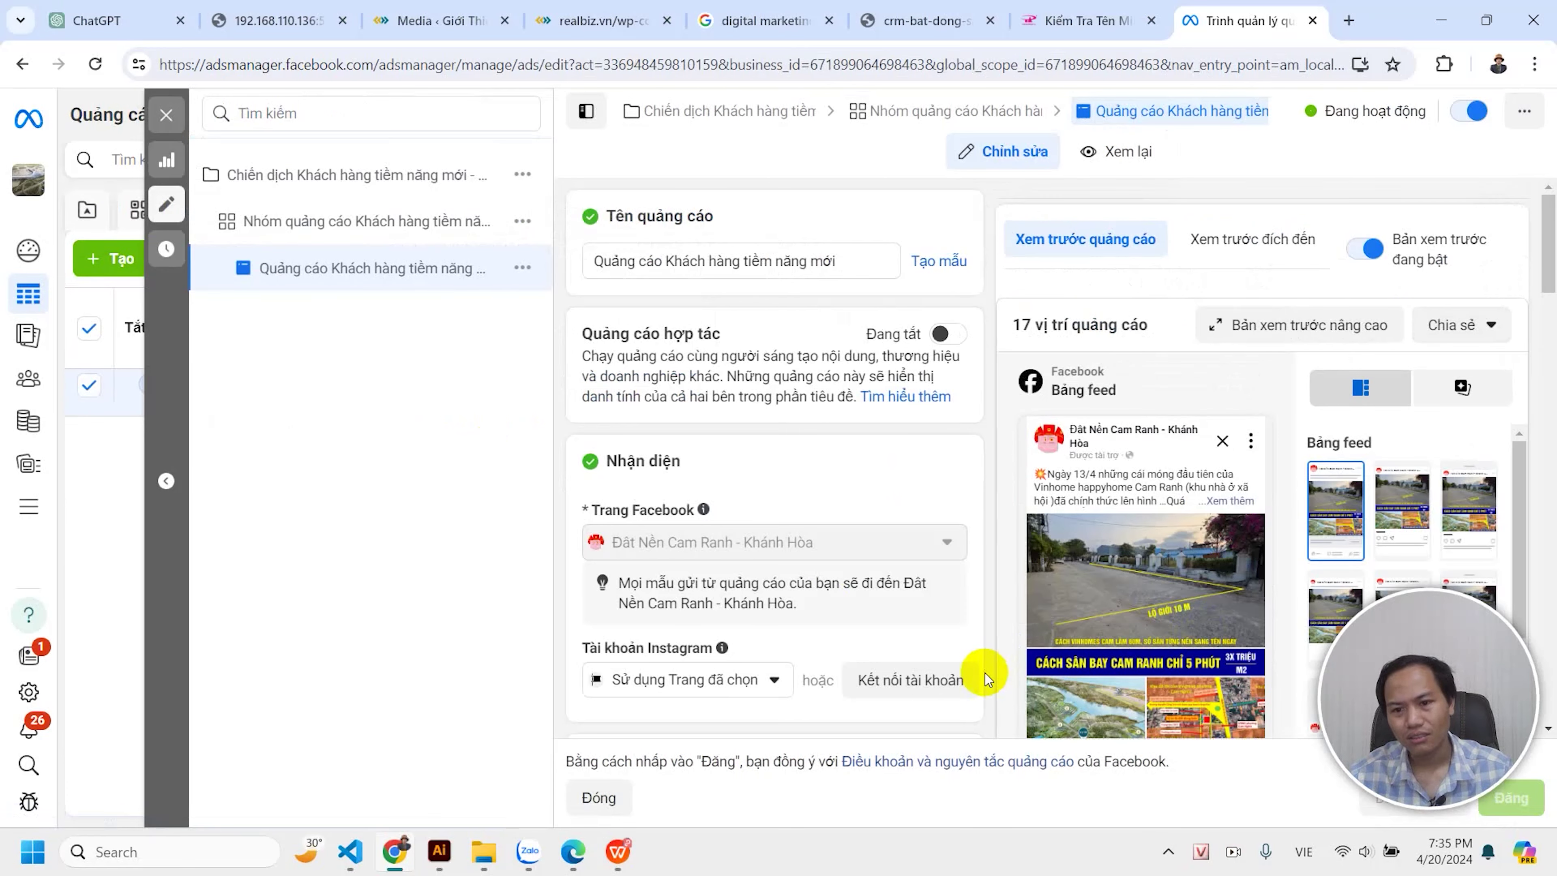
pyautogui.scroll(-15, 987, 678)
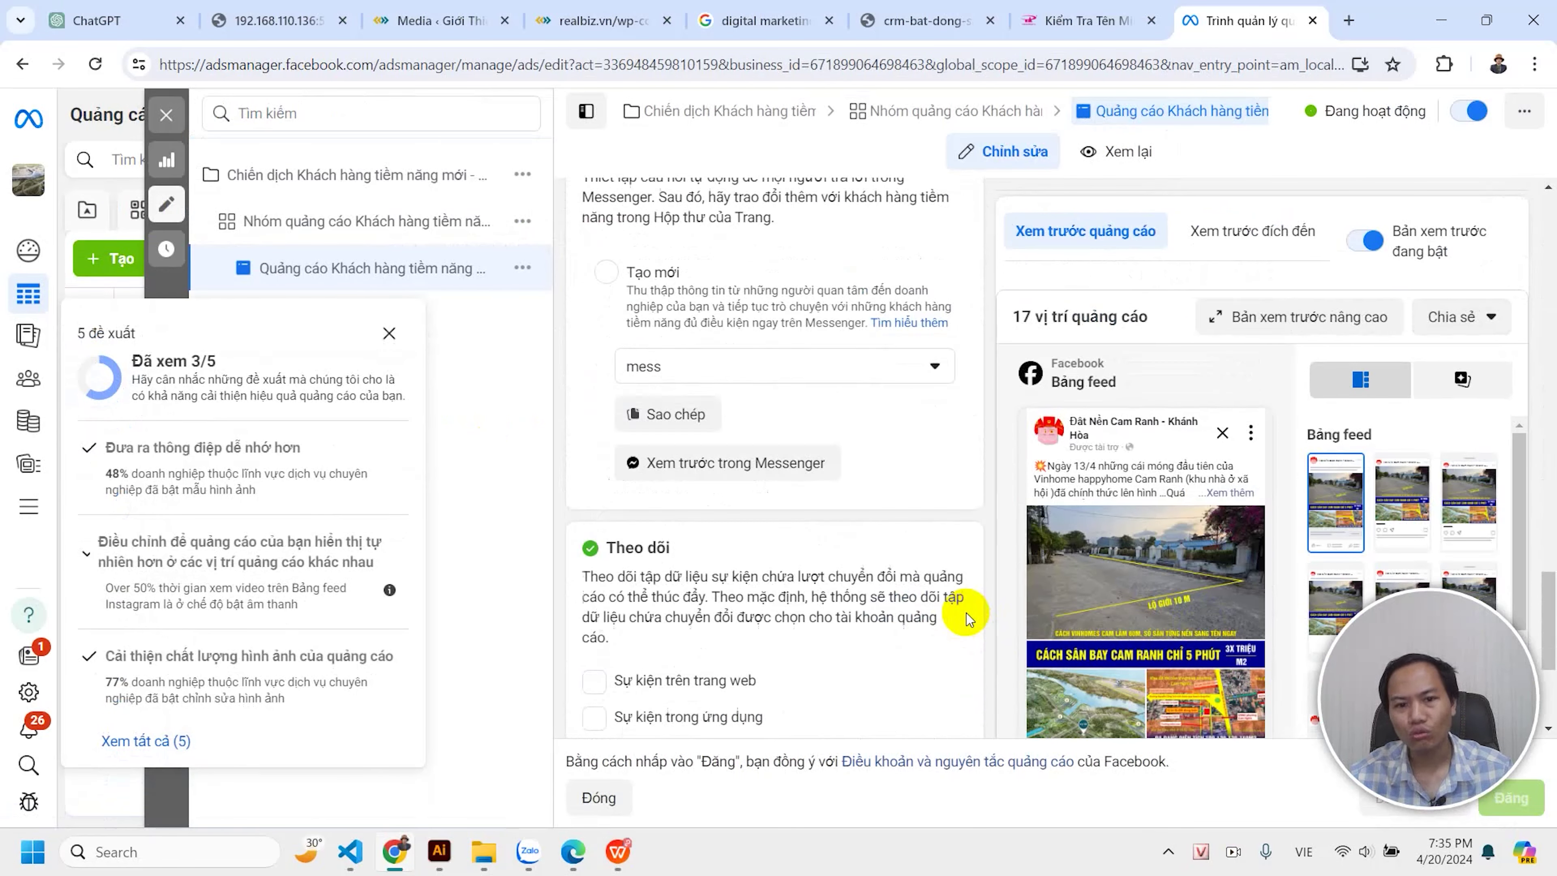
pyautogui.scroll(-8, 967, 613)
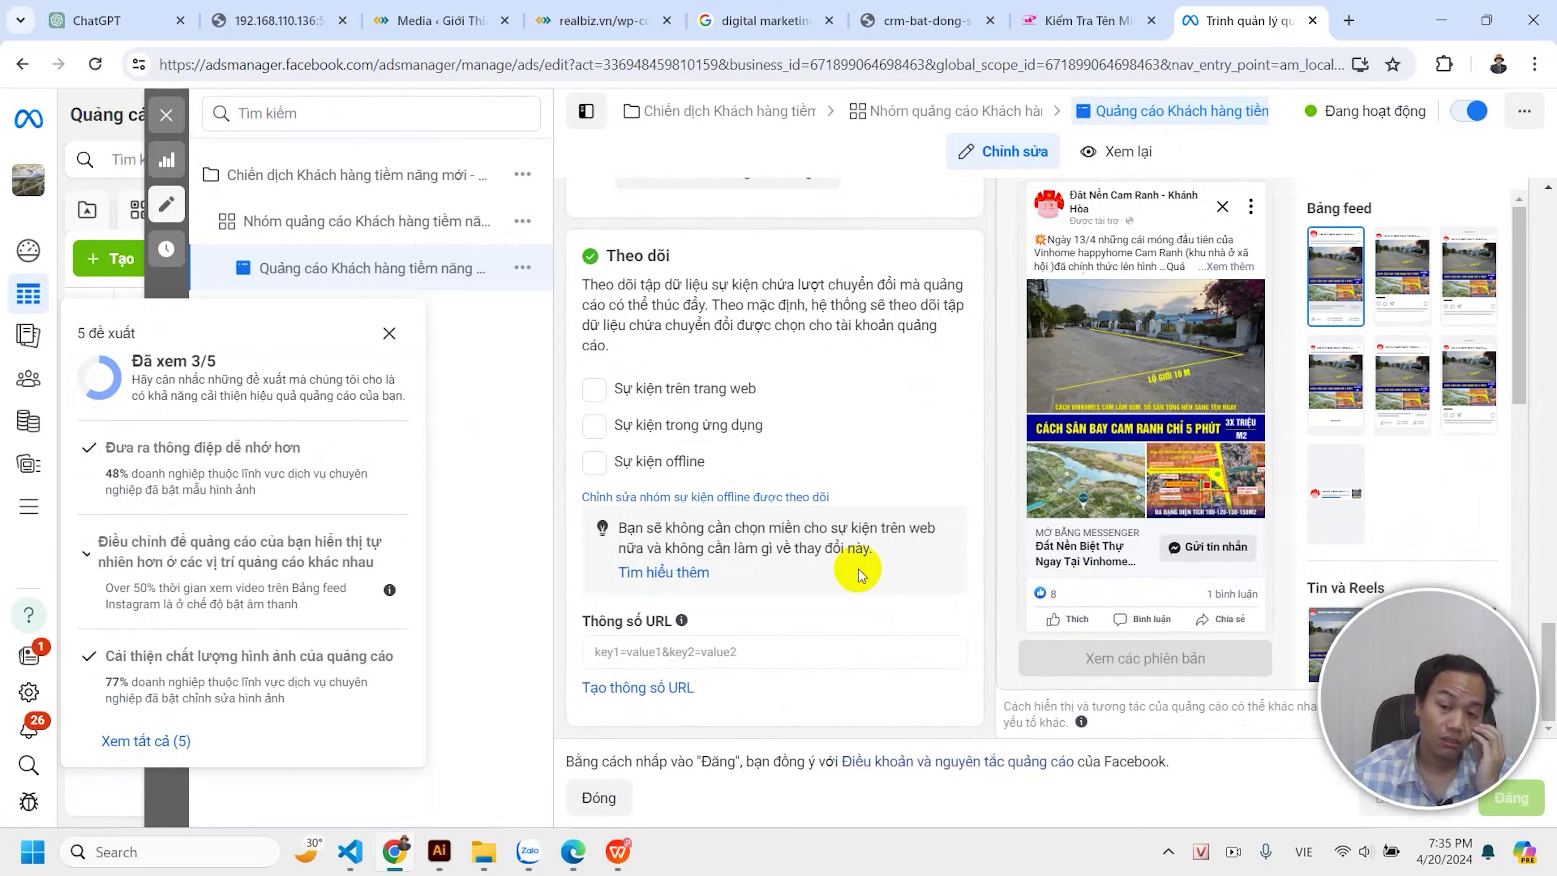
# Open facebook.com in a new browser tab.
pyautogui.click(1356, 20)
pyautogui.click(1249, 60)
pyautogui.write('facebook.com')
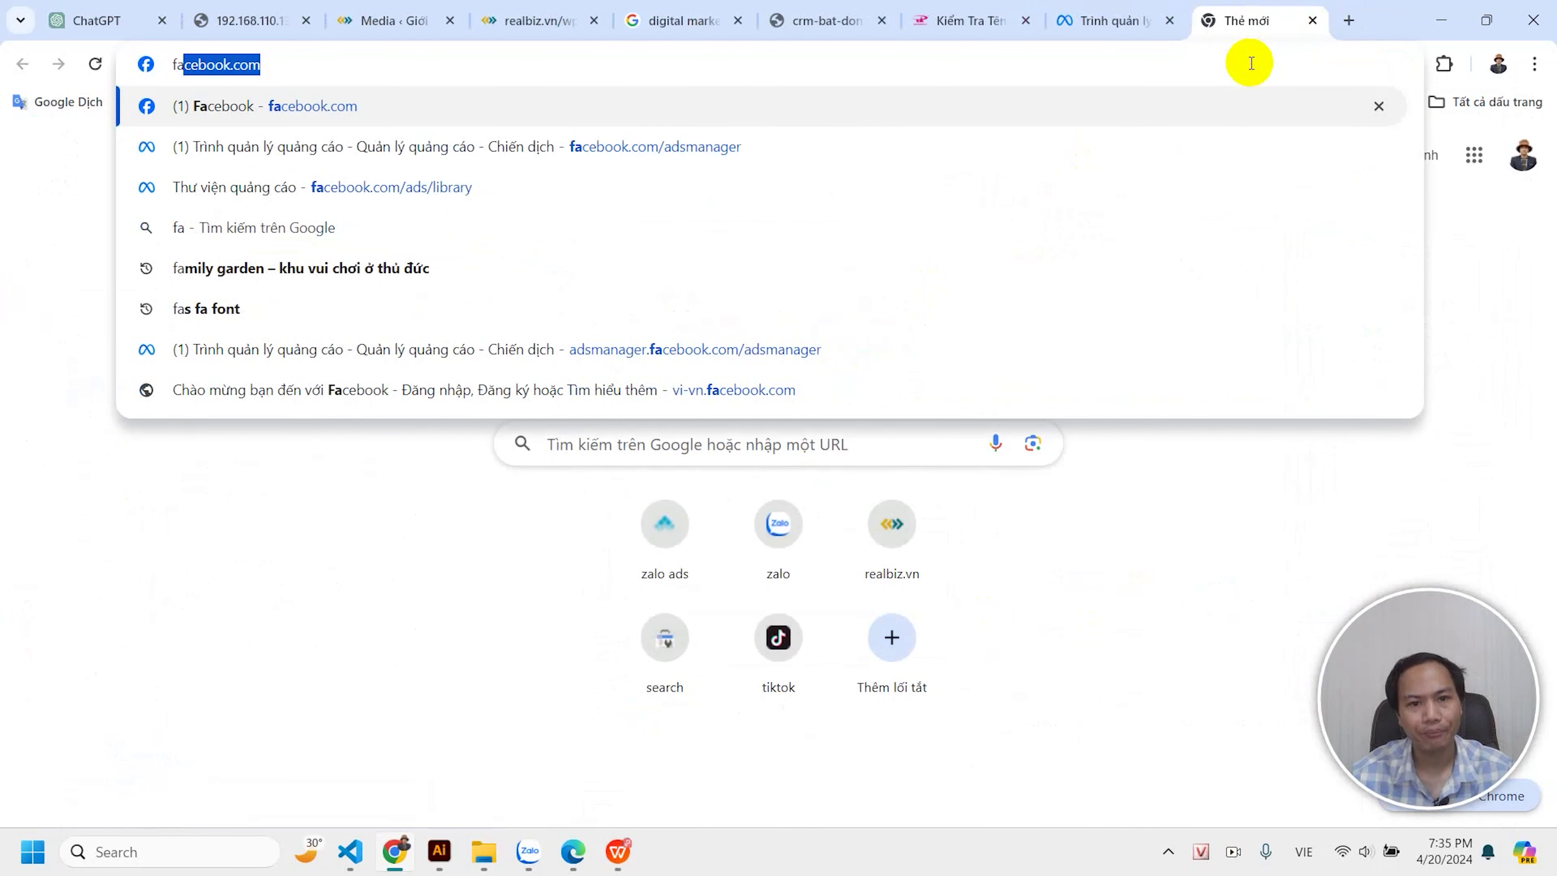
pyautogui.press('Down')
pyautogui.press('Up')
pyautogui.press('Return')
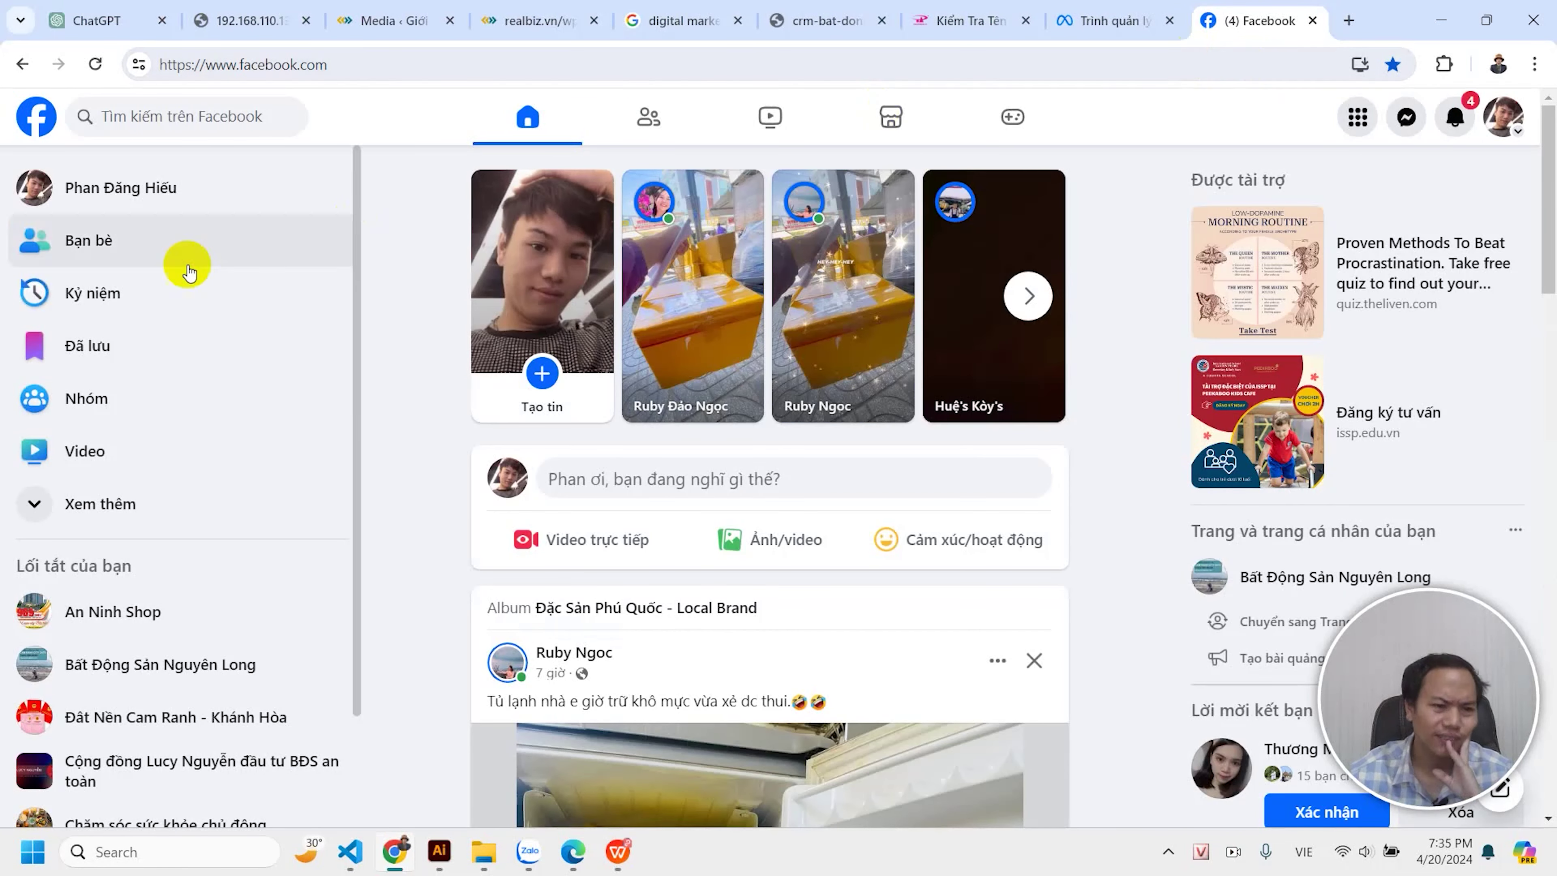
# Open the Facebook page "Đất Nền Cam Ranh - Khánh Hòa" and switch to acting as that page.
pyautogui.click(221, 761)
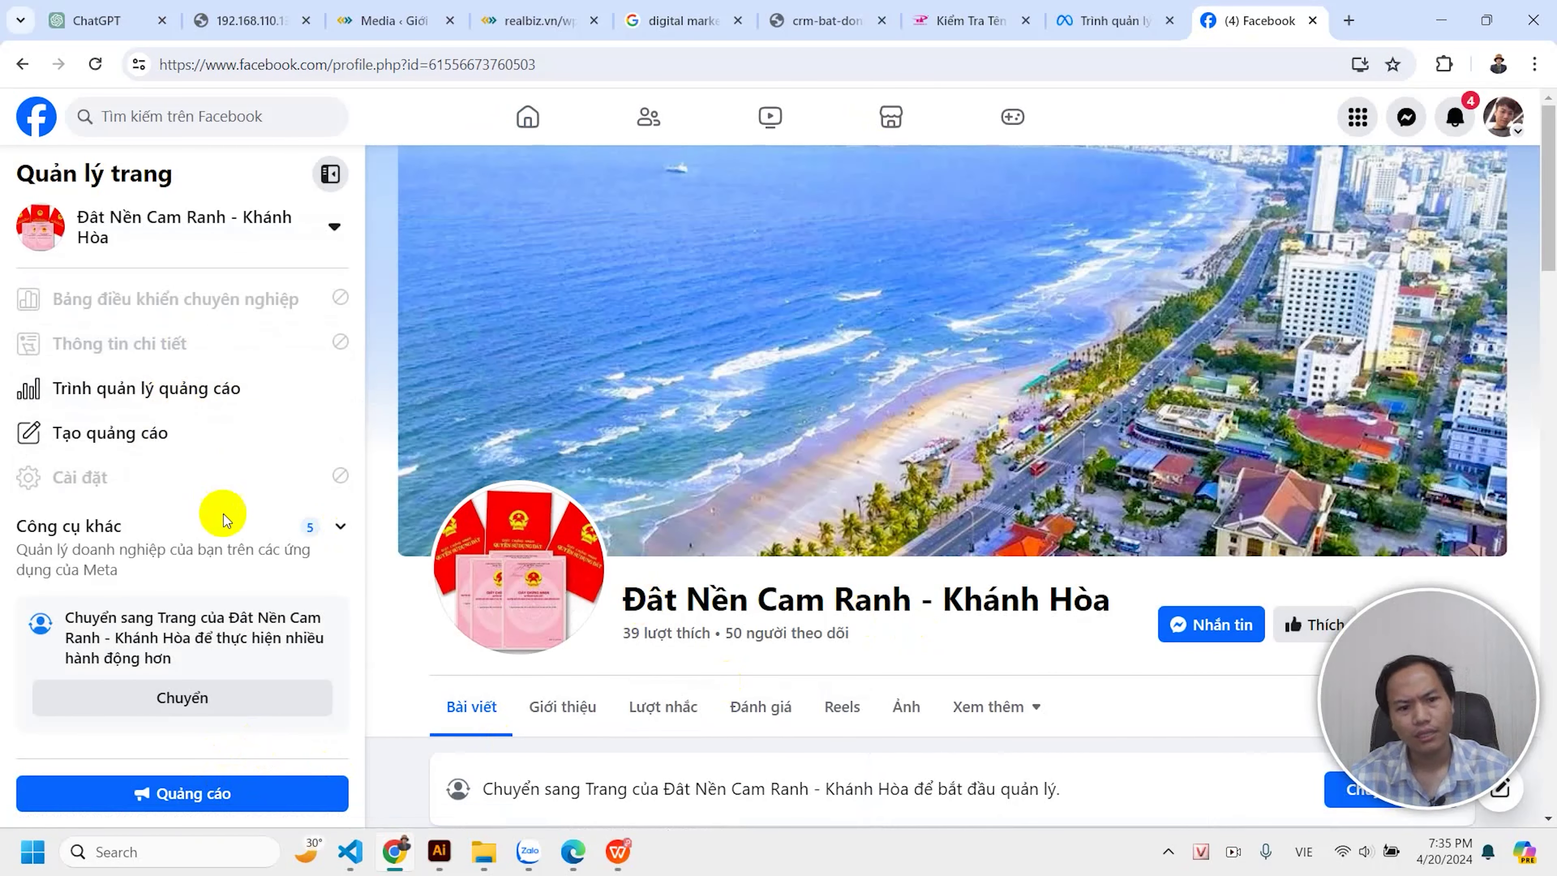
pyautogui.scroll(-5, 225, 516)
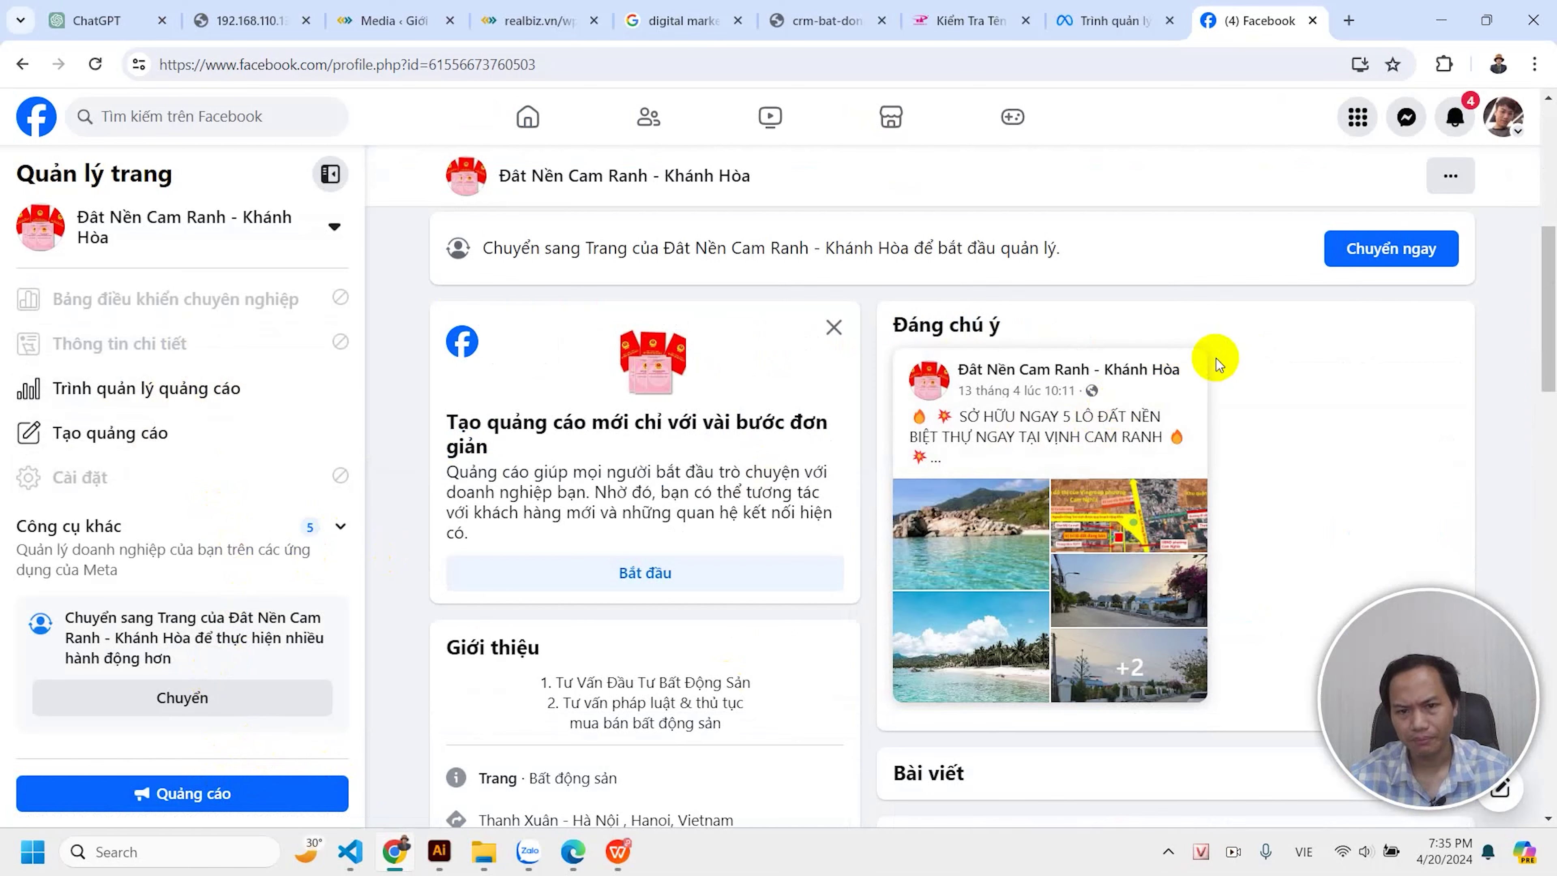
pyautogui.click(225, 695)
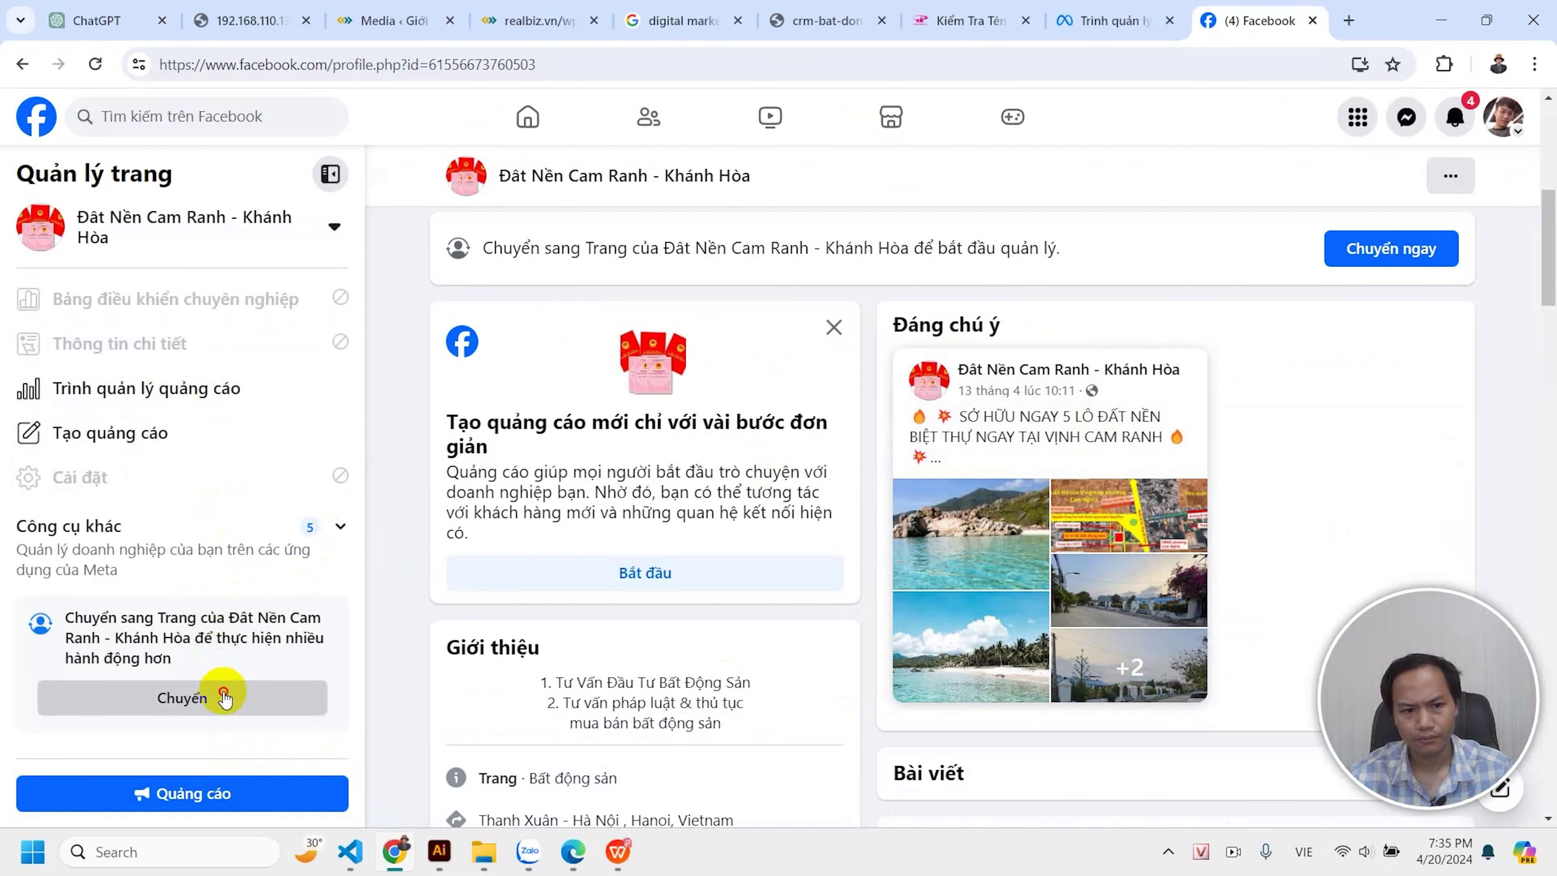
pyautogui.click(959, 563)
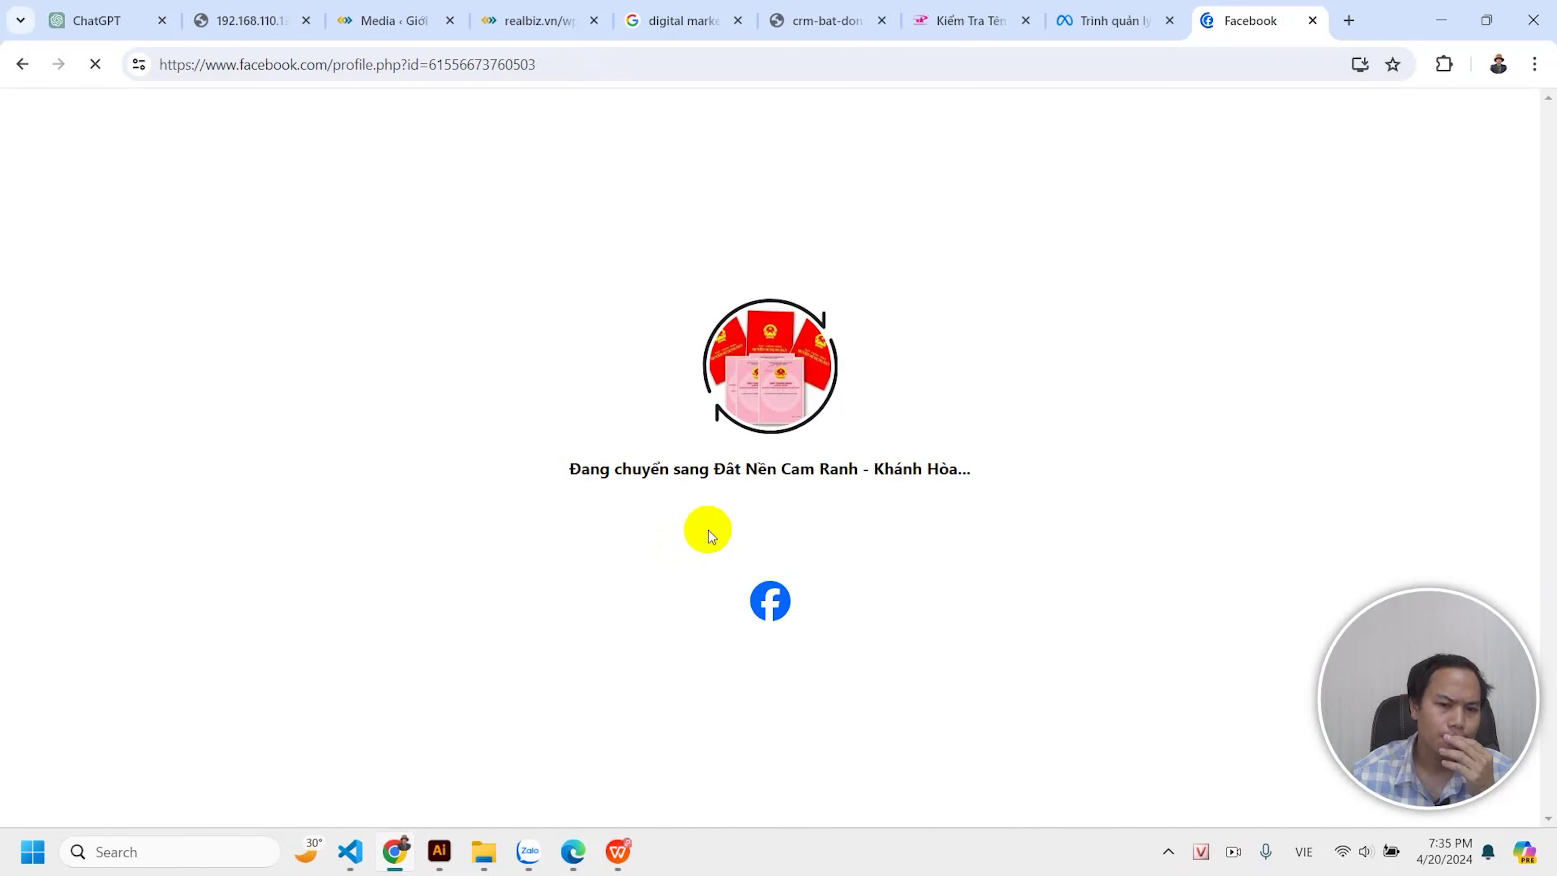
pyautogui.scroll(-5, 711, 521)
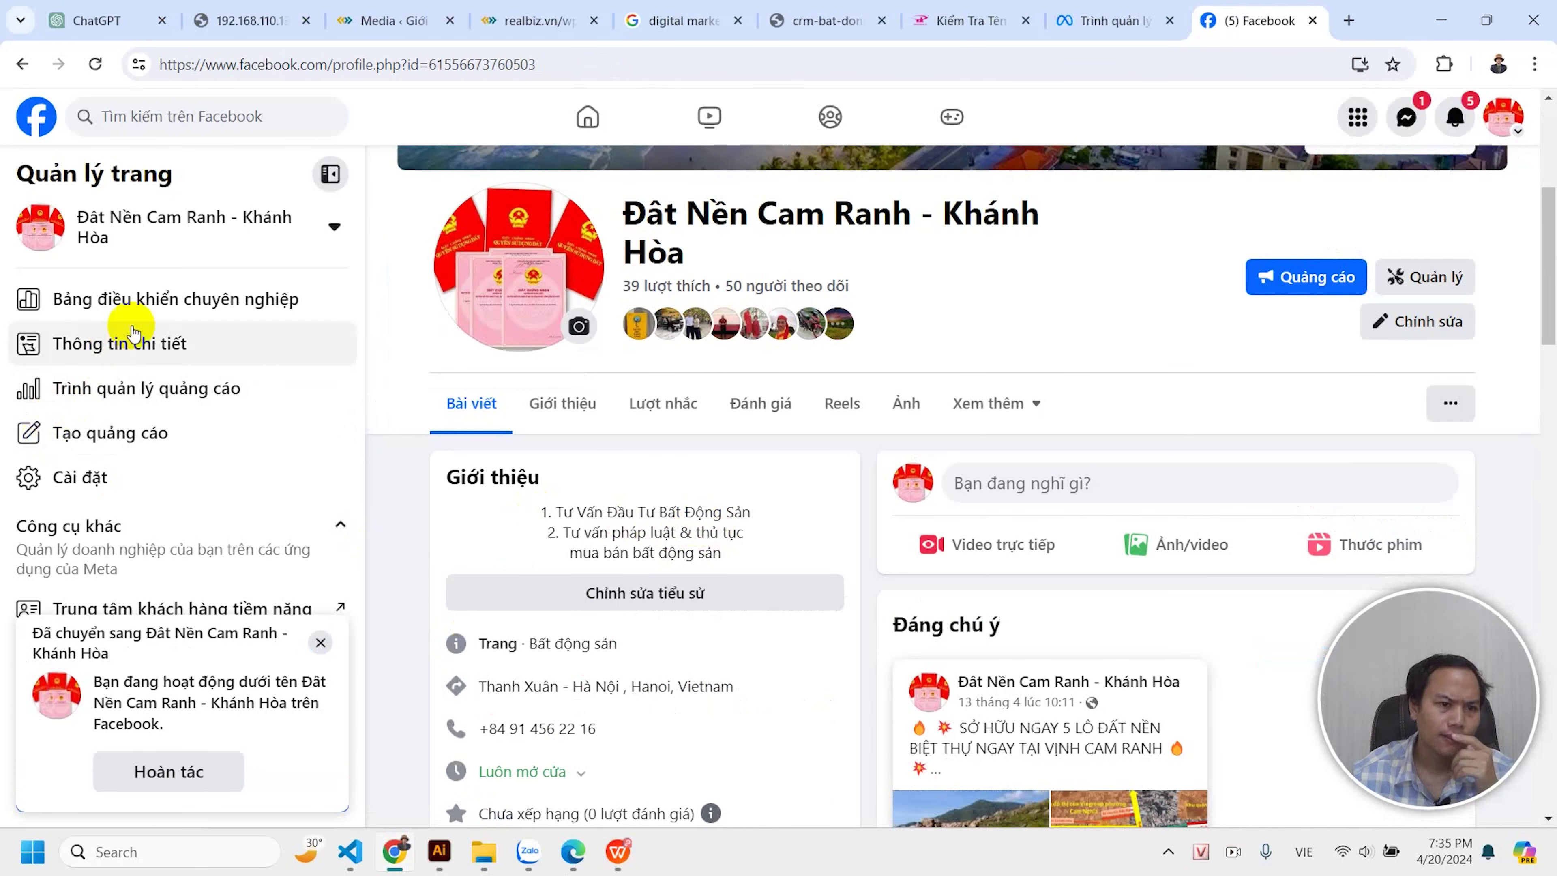
# Open Meta Business Suite from the page's professional dashboard and go to its message inbox.
pyautogui.click(158, 303)
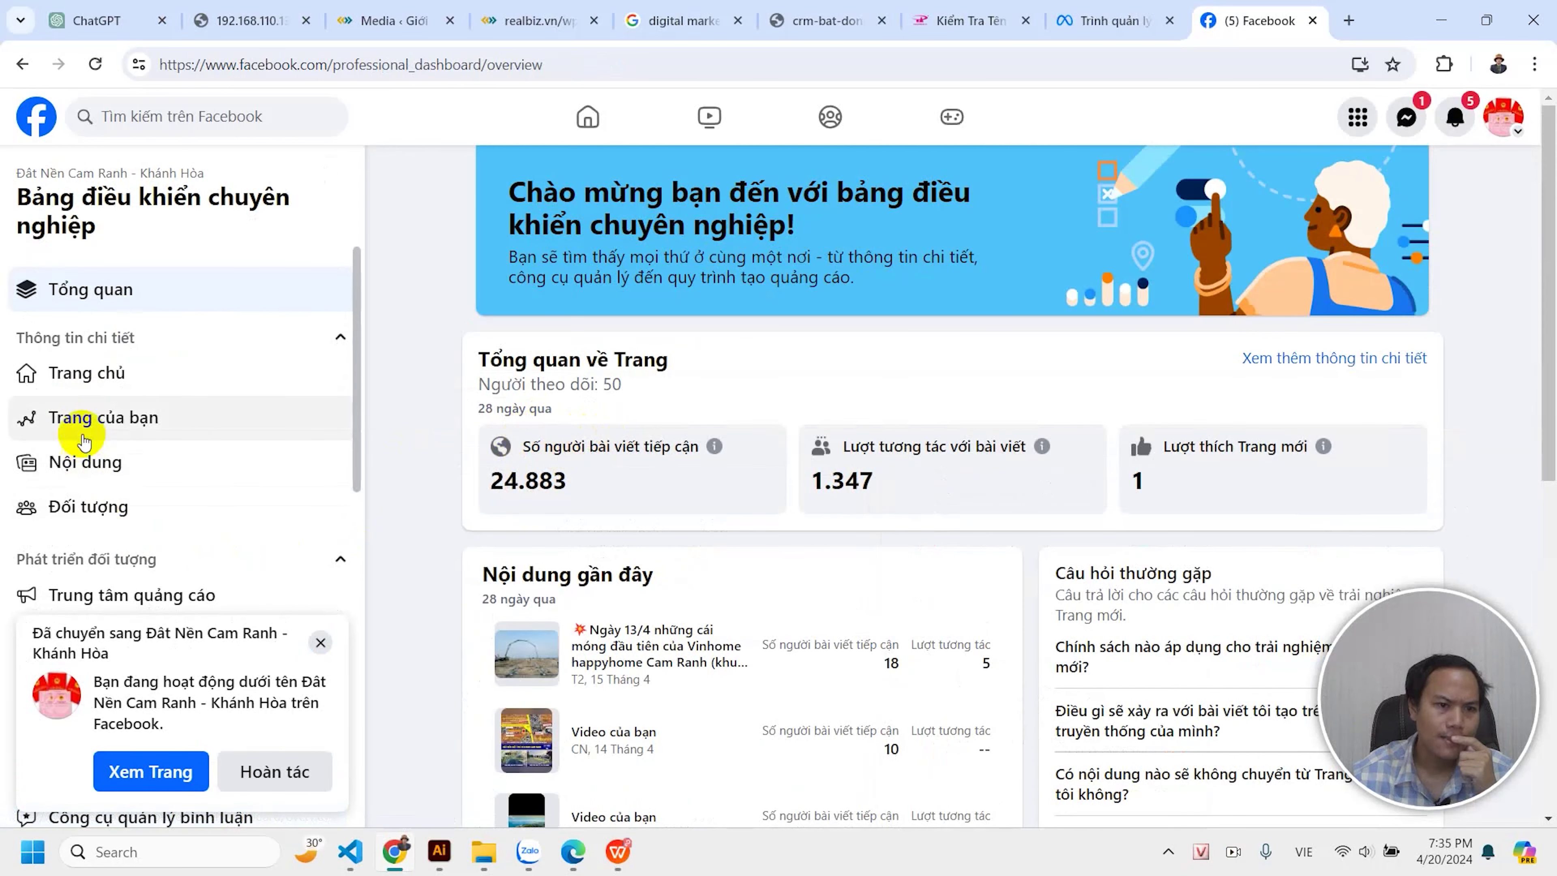
pyautogui.scroll(-4, 229, 452)
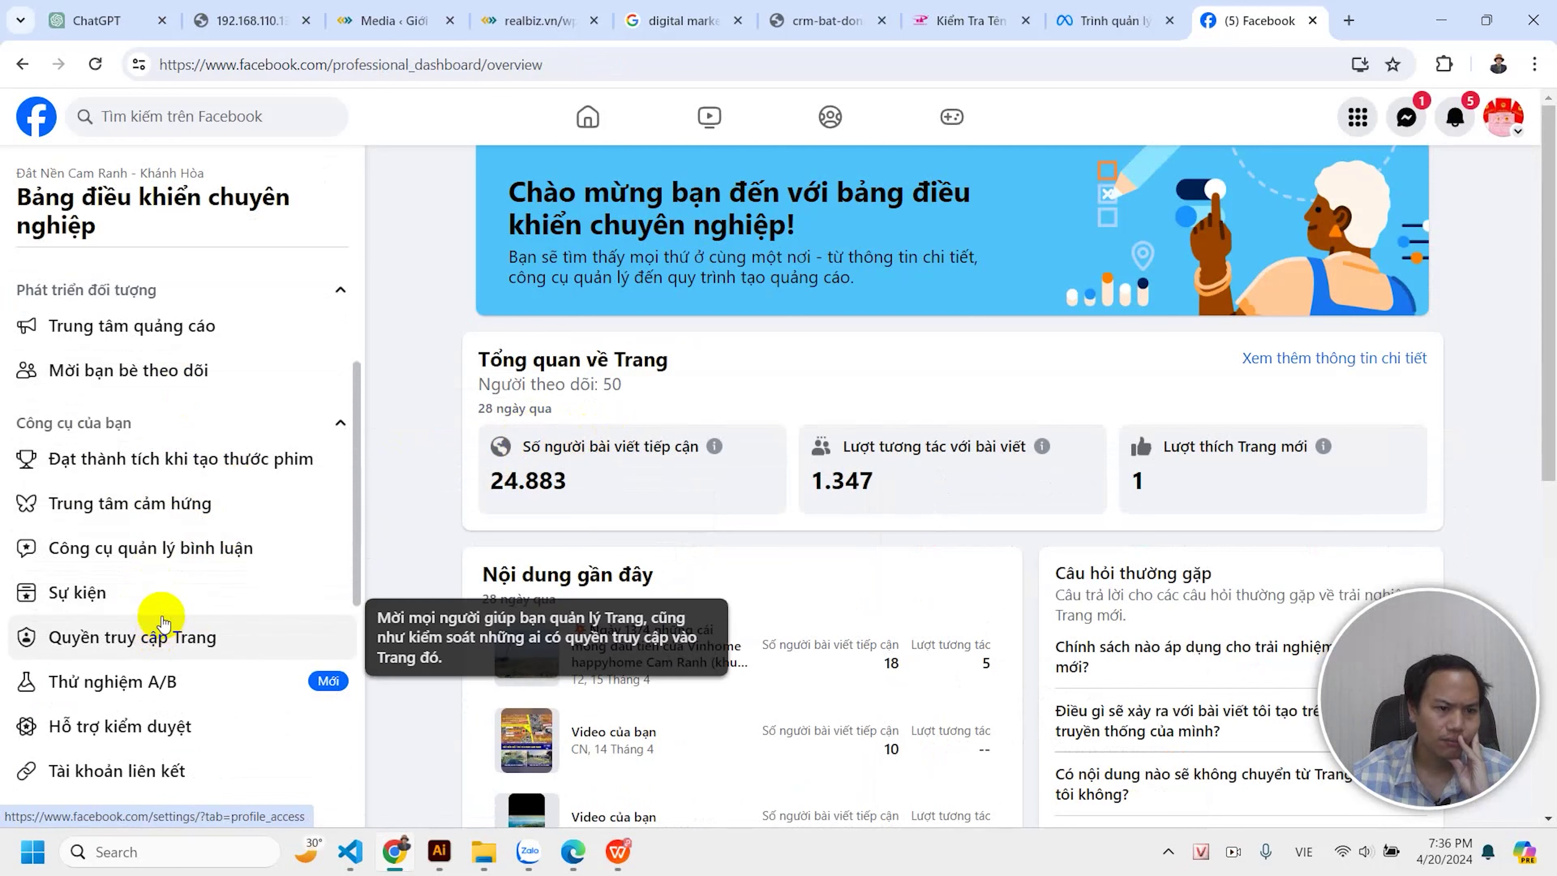
pyautogui.scroll(4, 157, 607)
pyautogui.scroll(-10, 208, 556)
pyautogui.scroll(7, 208, 563)
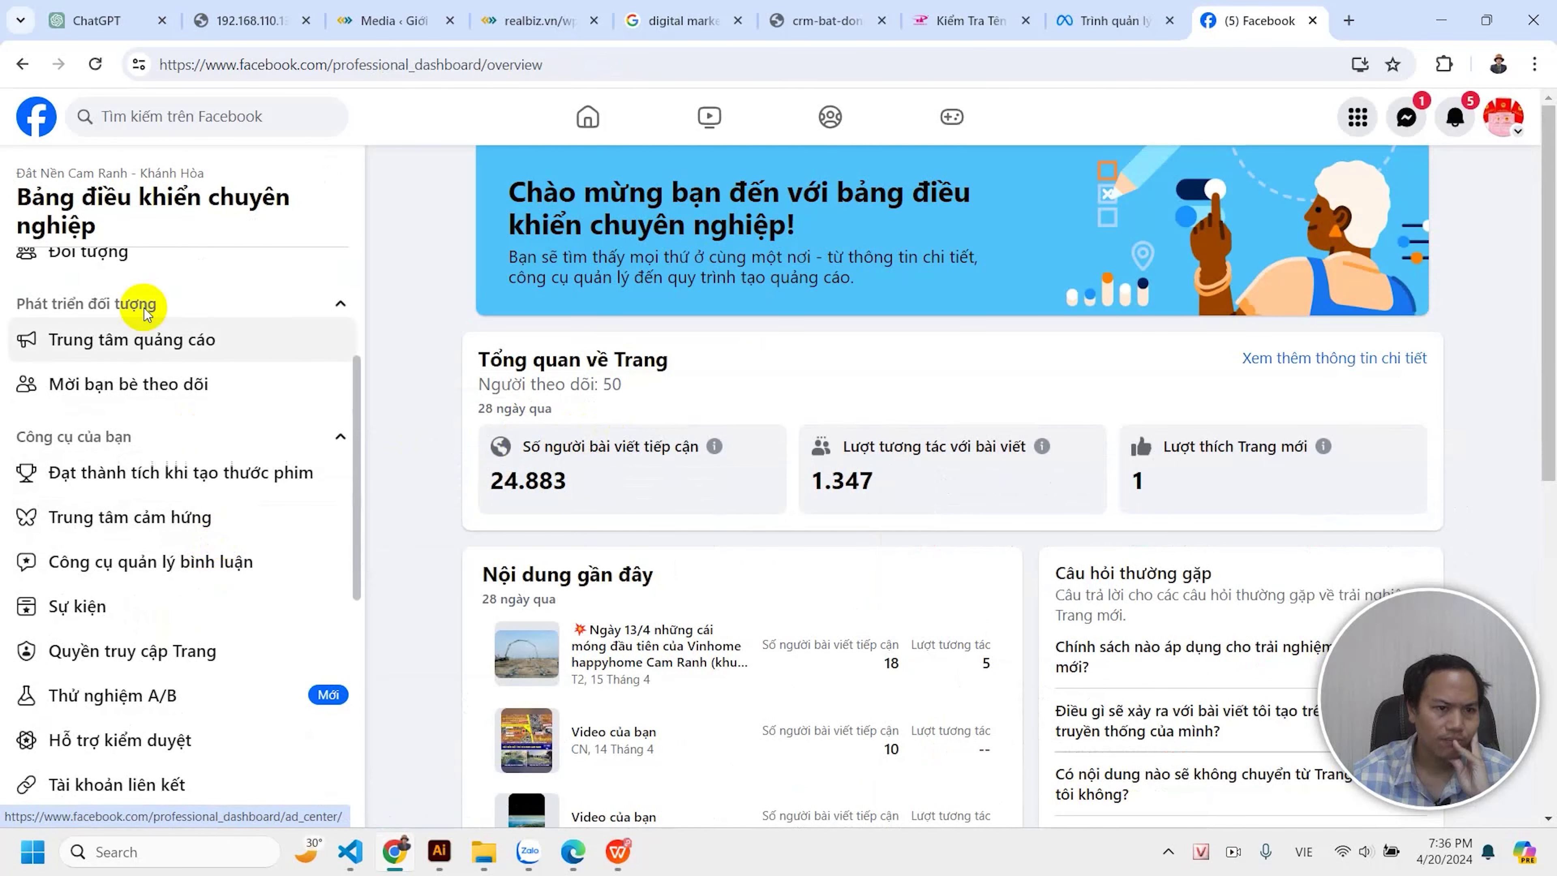
pyautogui.scroll(-4, 198, 496)
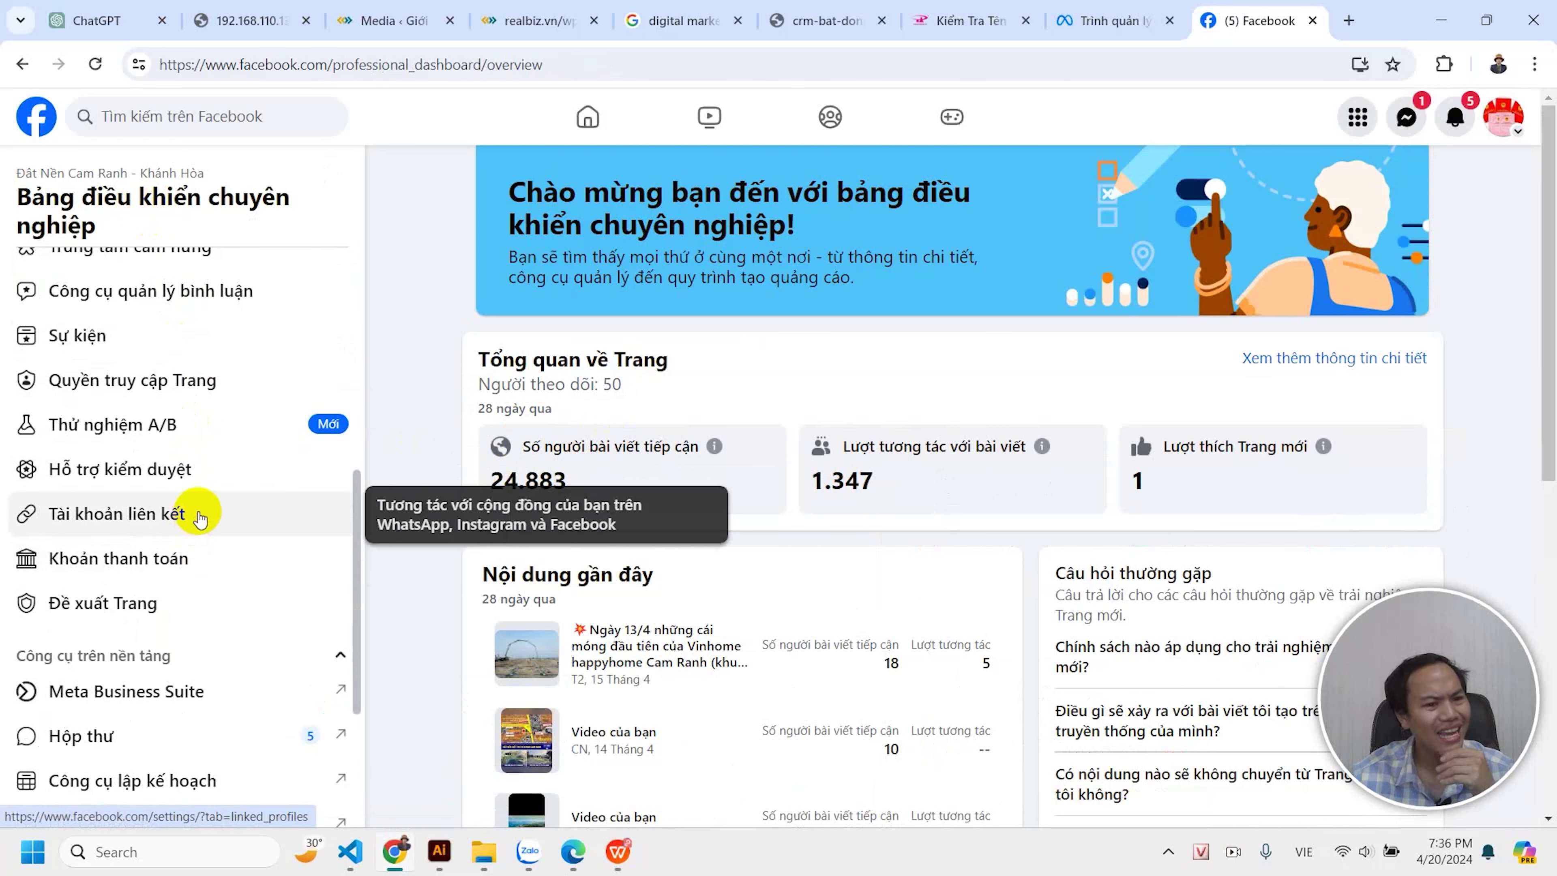
pyautogui.scroll(-5, 199, 518)
pyautogui.click(191, 422)
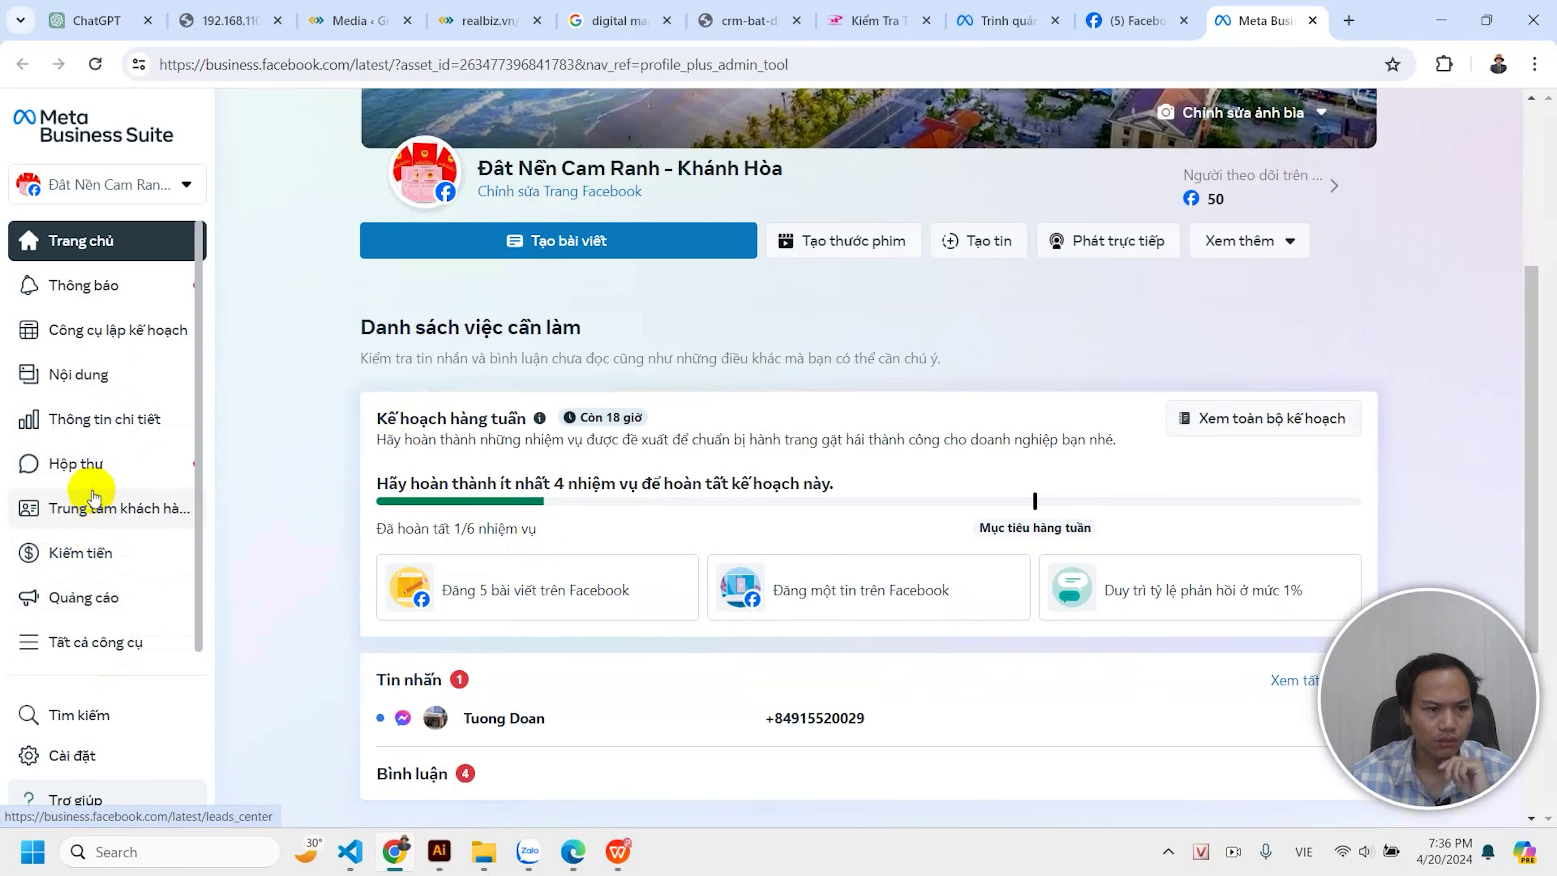
pyautogui.click(96, 461)
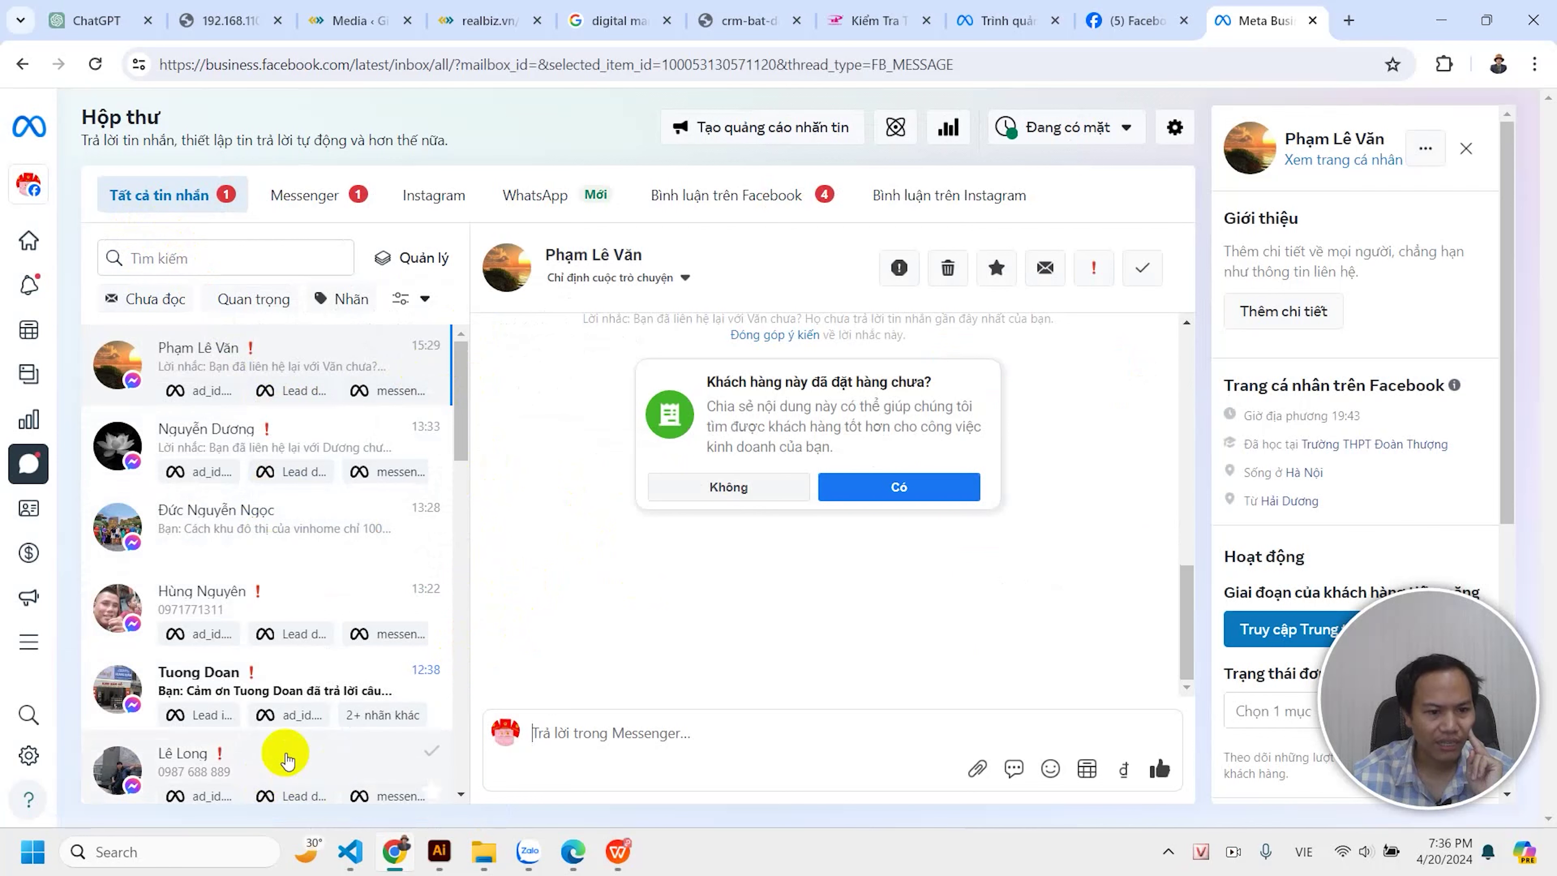
# Examine the inbox's list of customer conversations, from the older March and midweek chats back up to the newest ones.
pyautogui.scroll(-15, 462, 539)
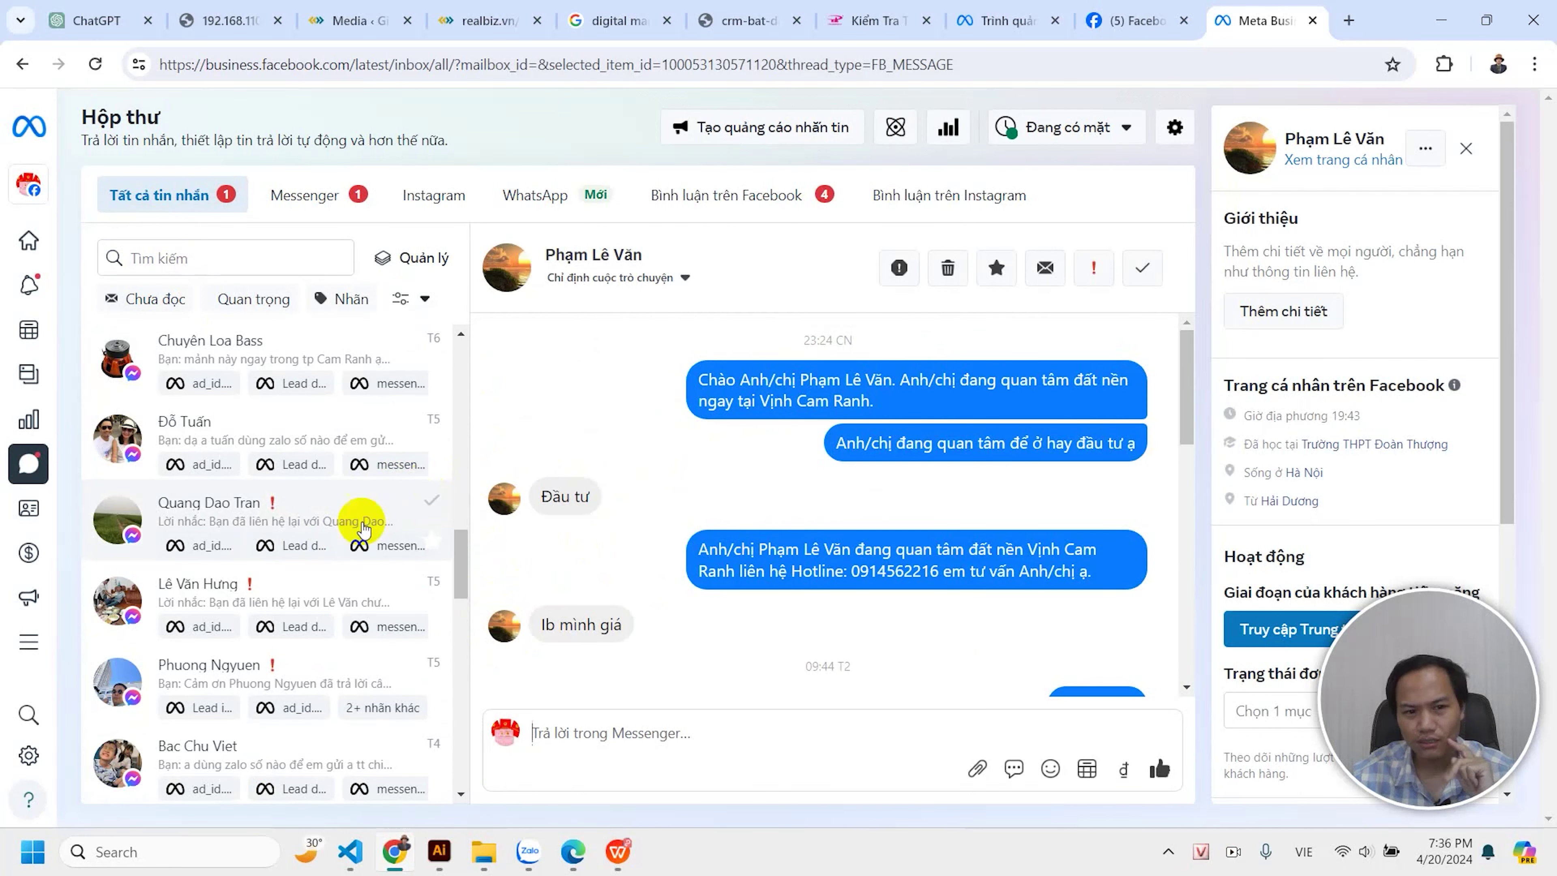
pyautogui.scroll(-5, 417, 603)
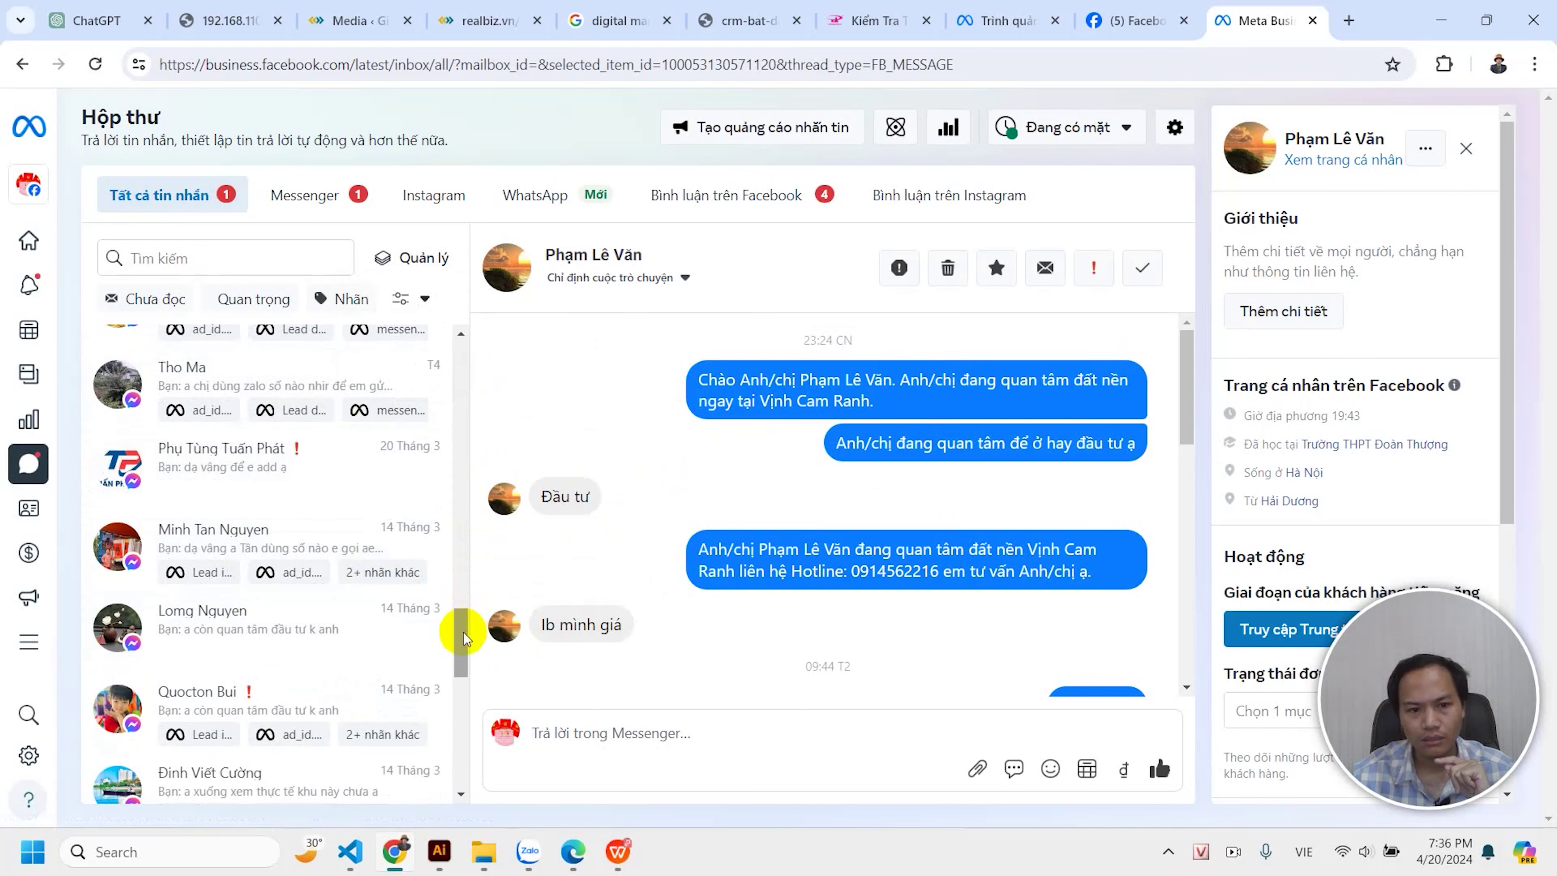
pyautogui.scroll(5, 462, 623)
pyautogui.scroll(2, 477, 591)
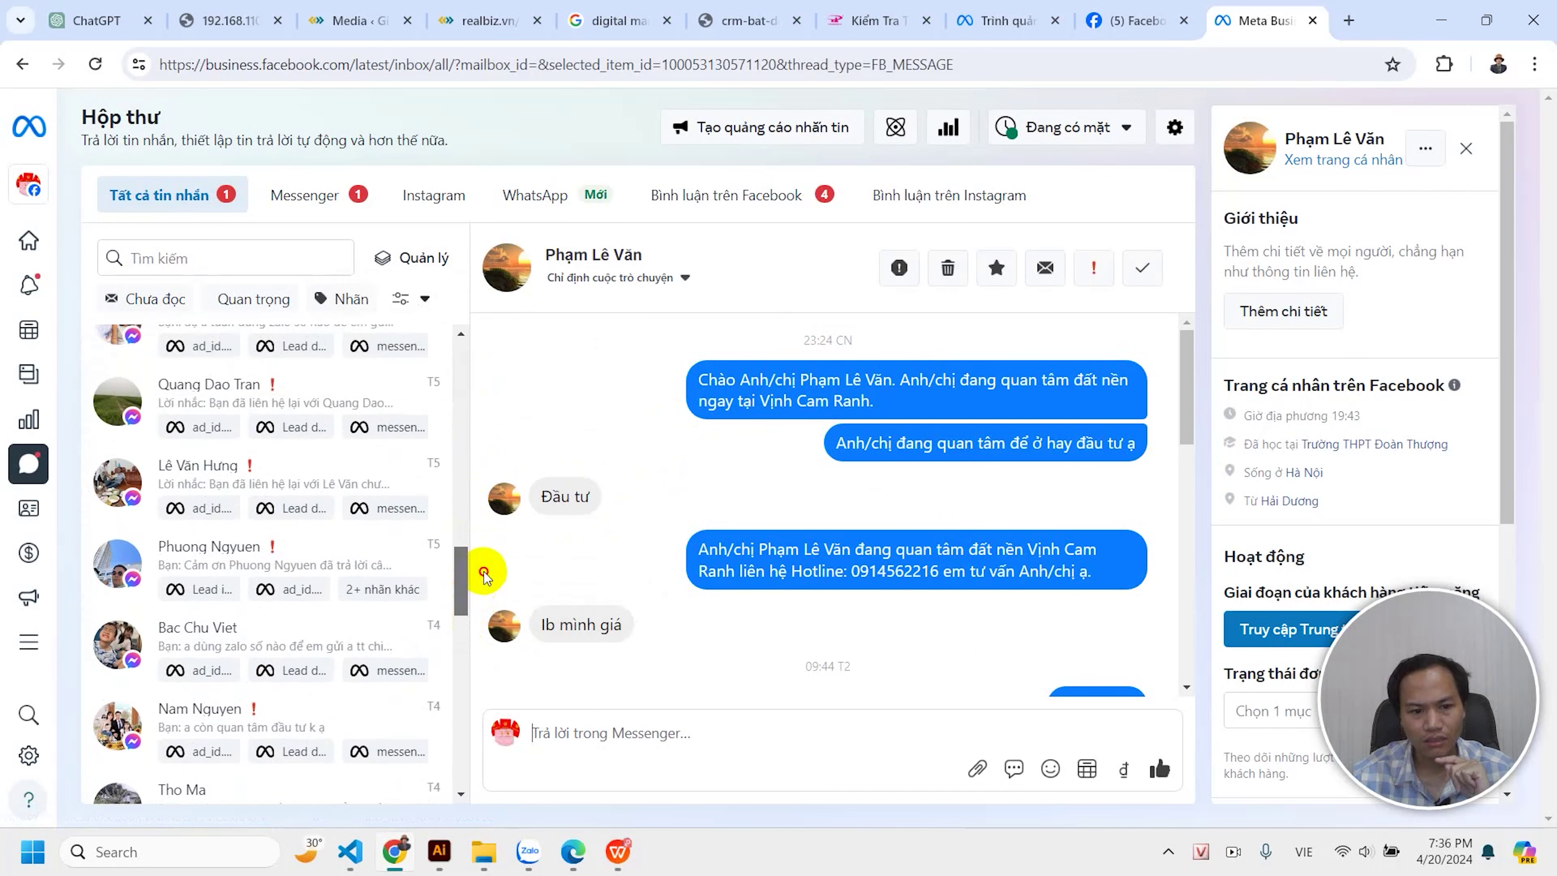
pyautogui.scroll(-2, 487, 580)
pyautogui.scroll(1, 494, 584)
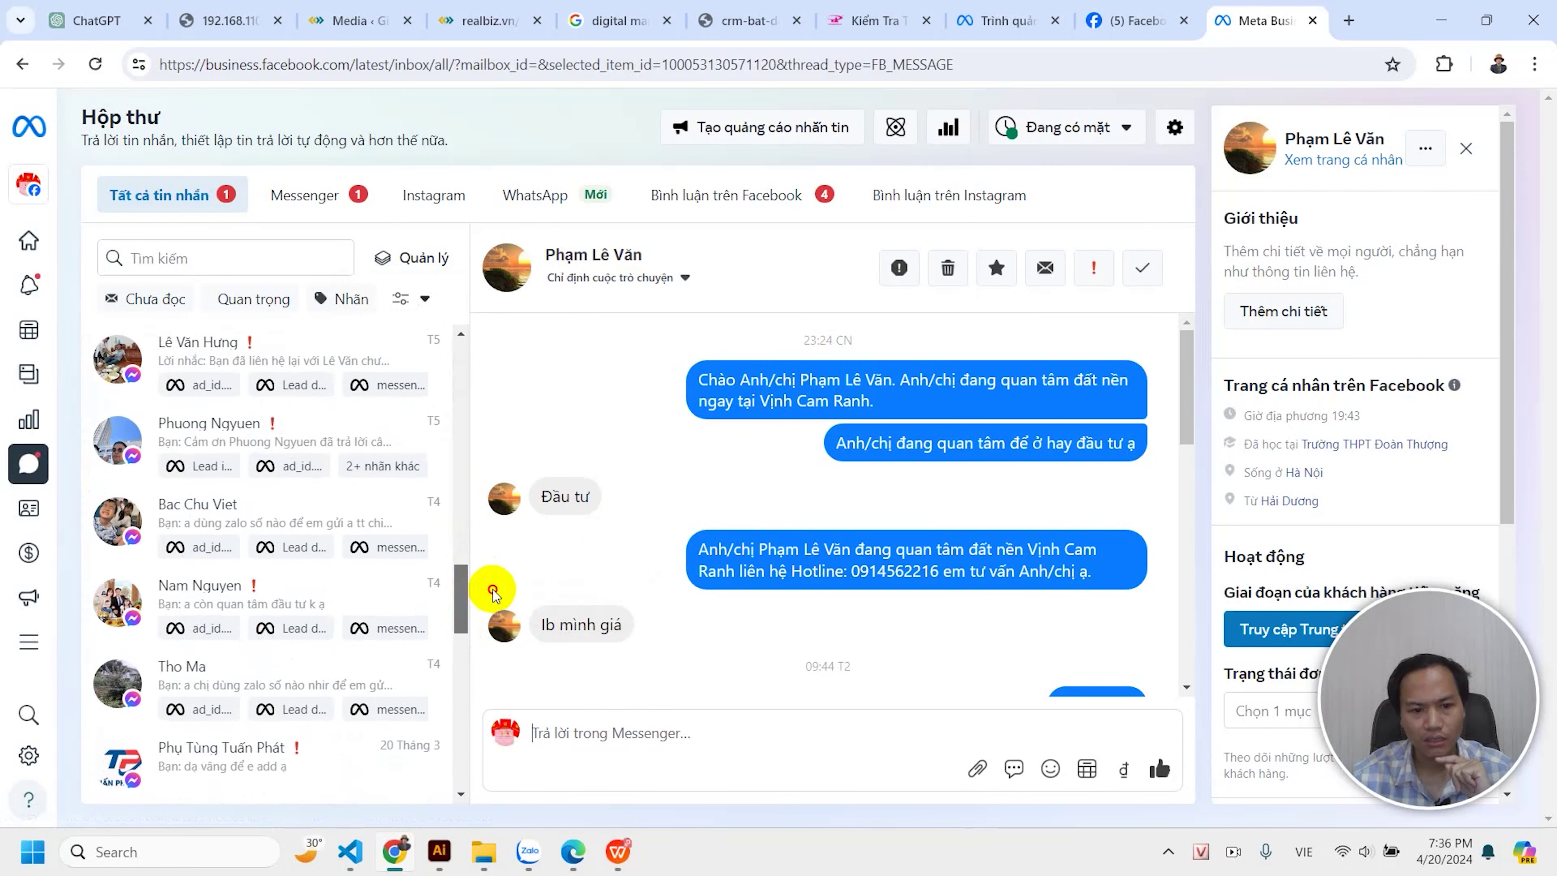
pyautogui.scroll(1, 490, 580)
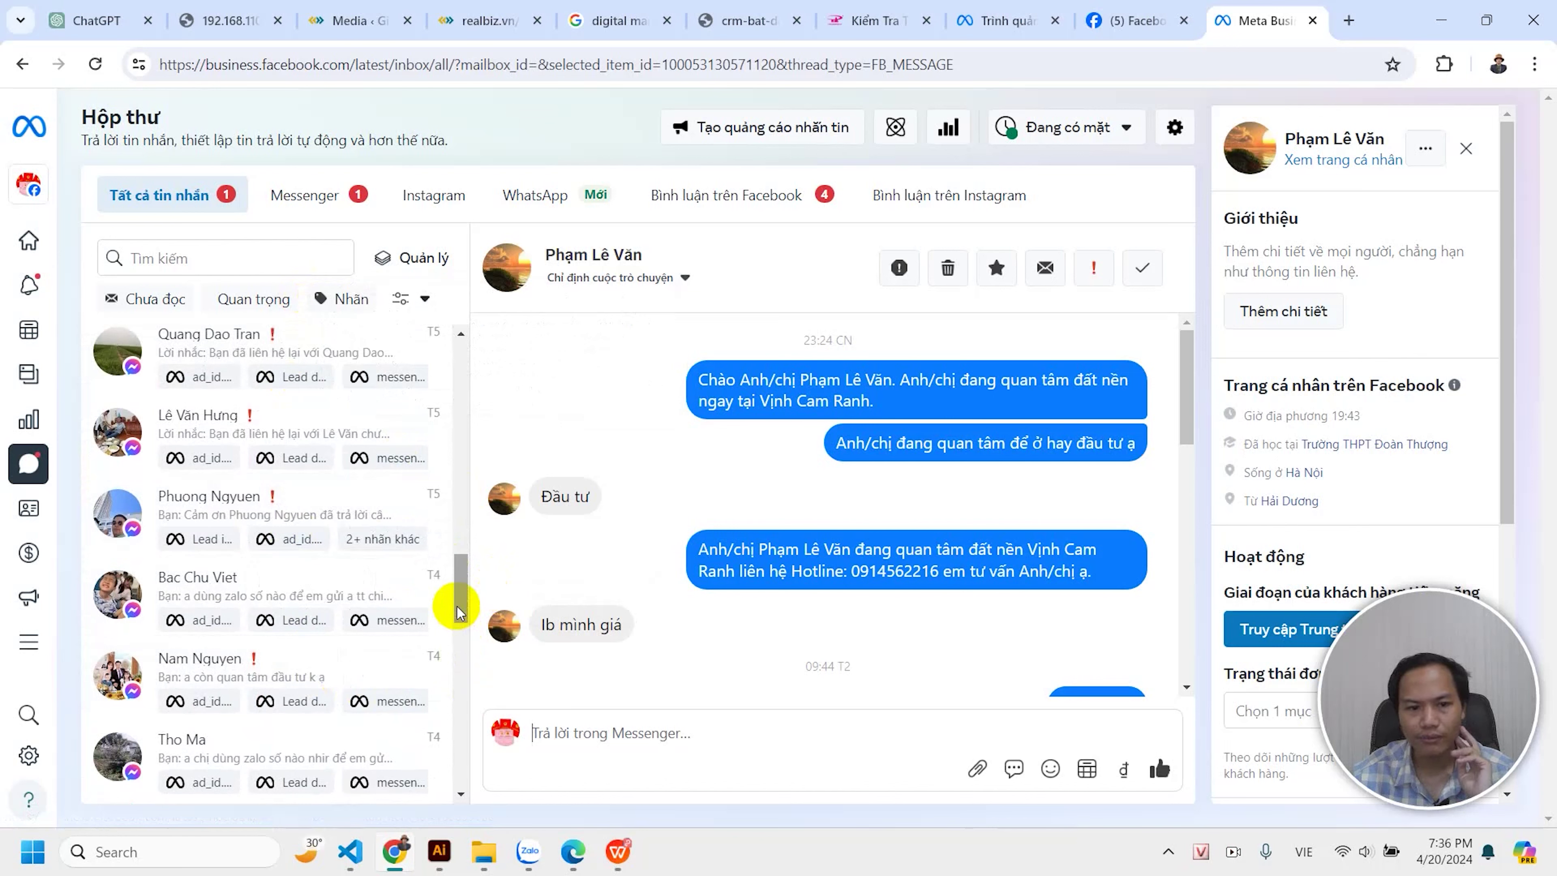
pyautogui.moveTo(449, 607)
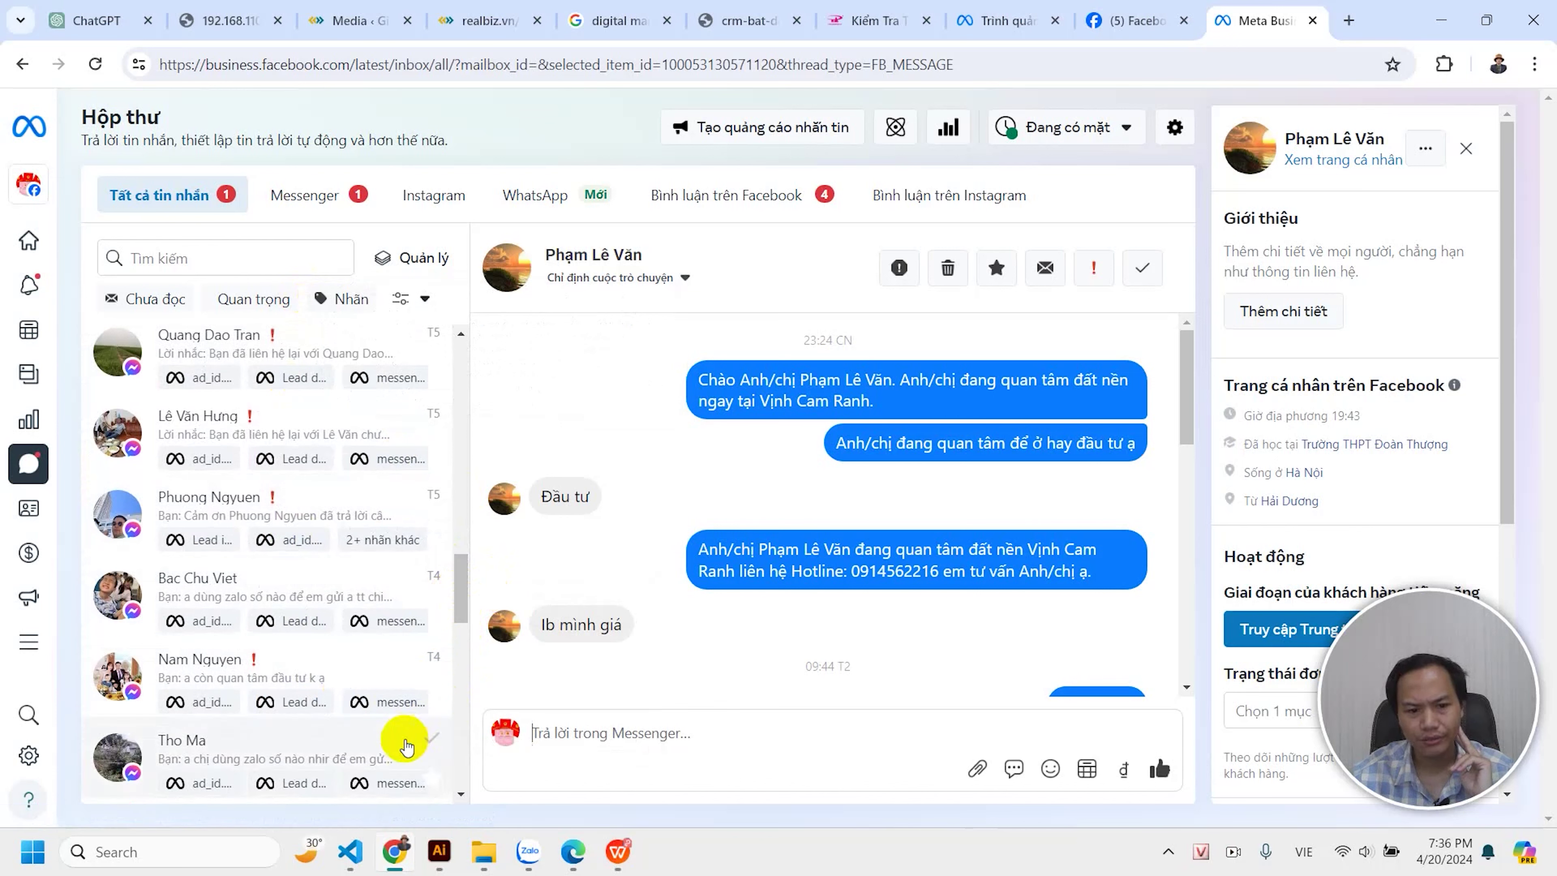
pyautogui.scroll(-2, 461, 576)
pyautogui.scroll(3, 462, 584)
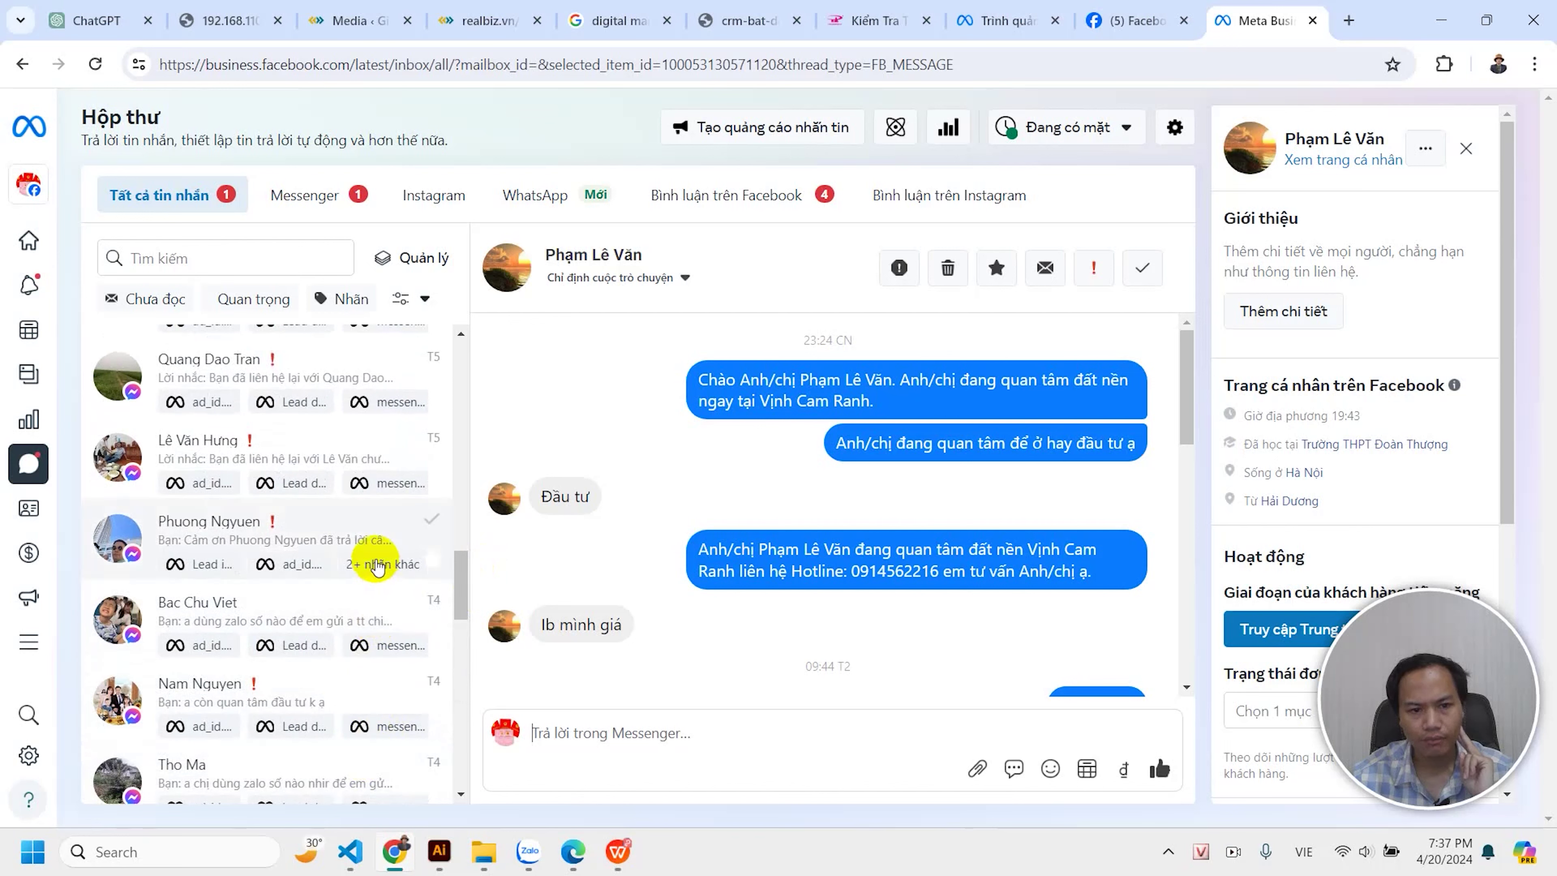
pyautogui.scroll(1, 465, 577)
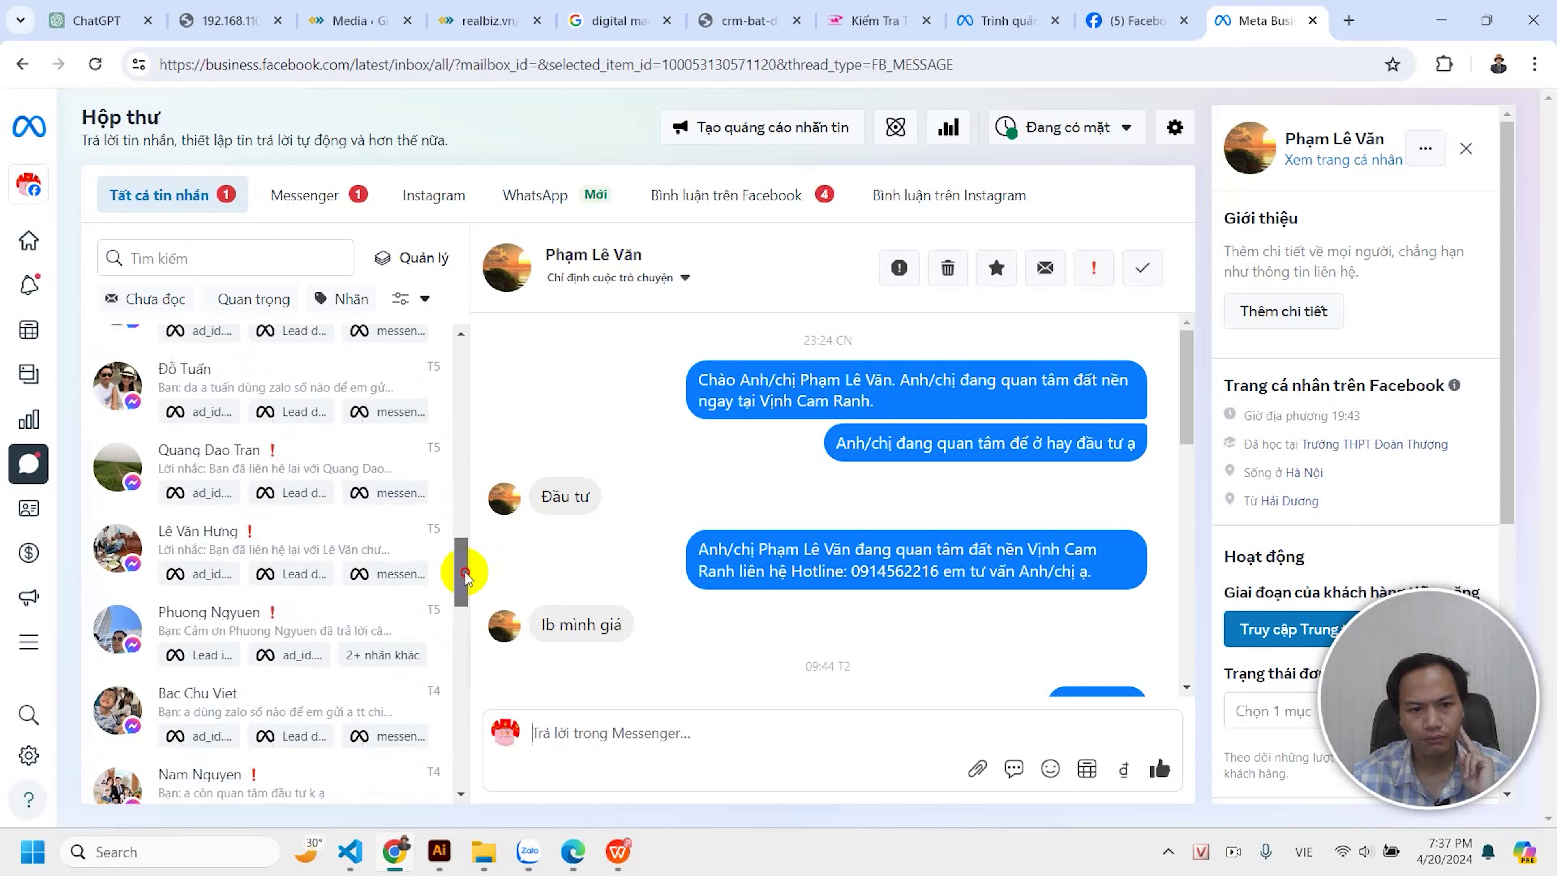
pyautogui.scroll(2, 463, 574)
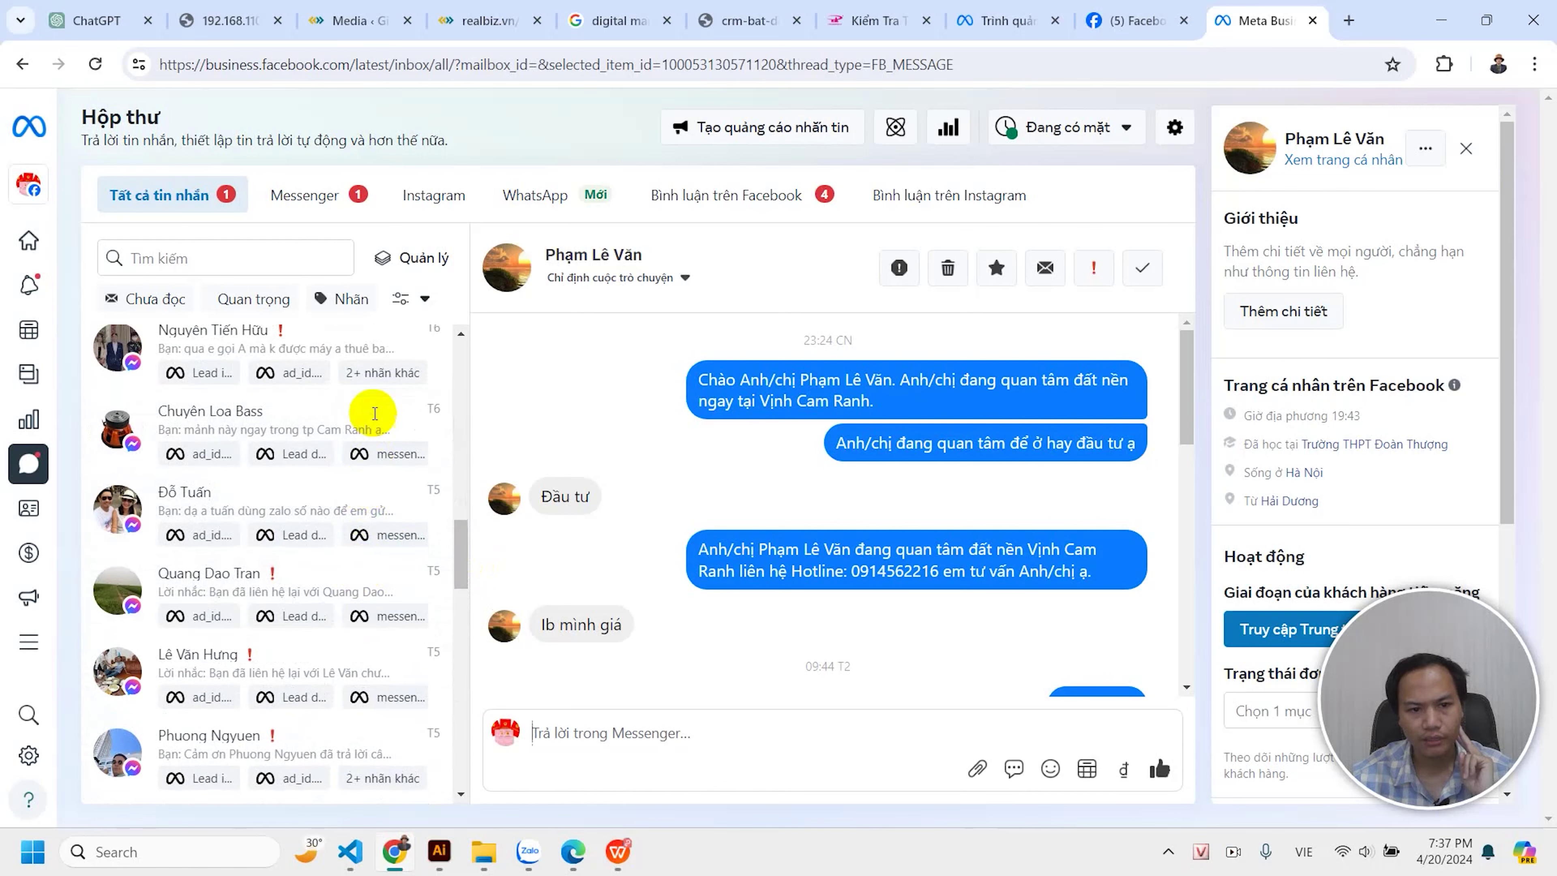
pyautogui.scroll(3, 460, 539)
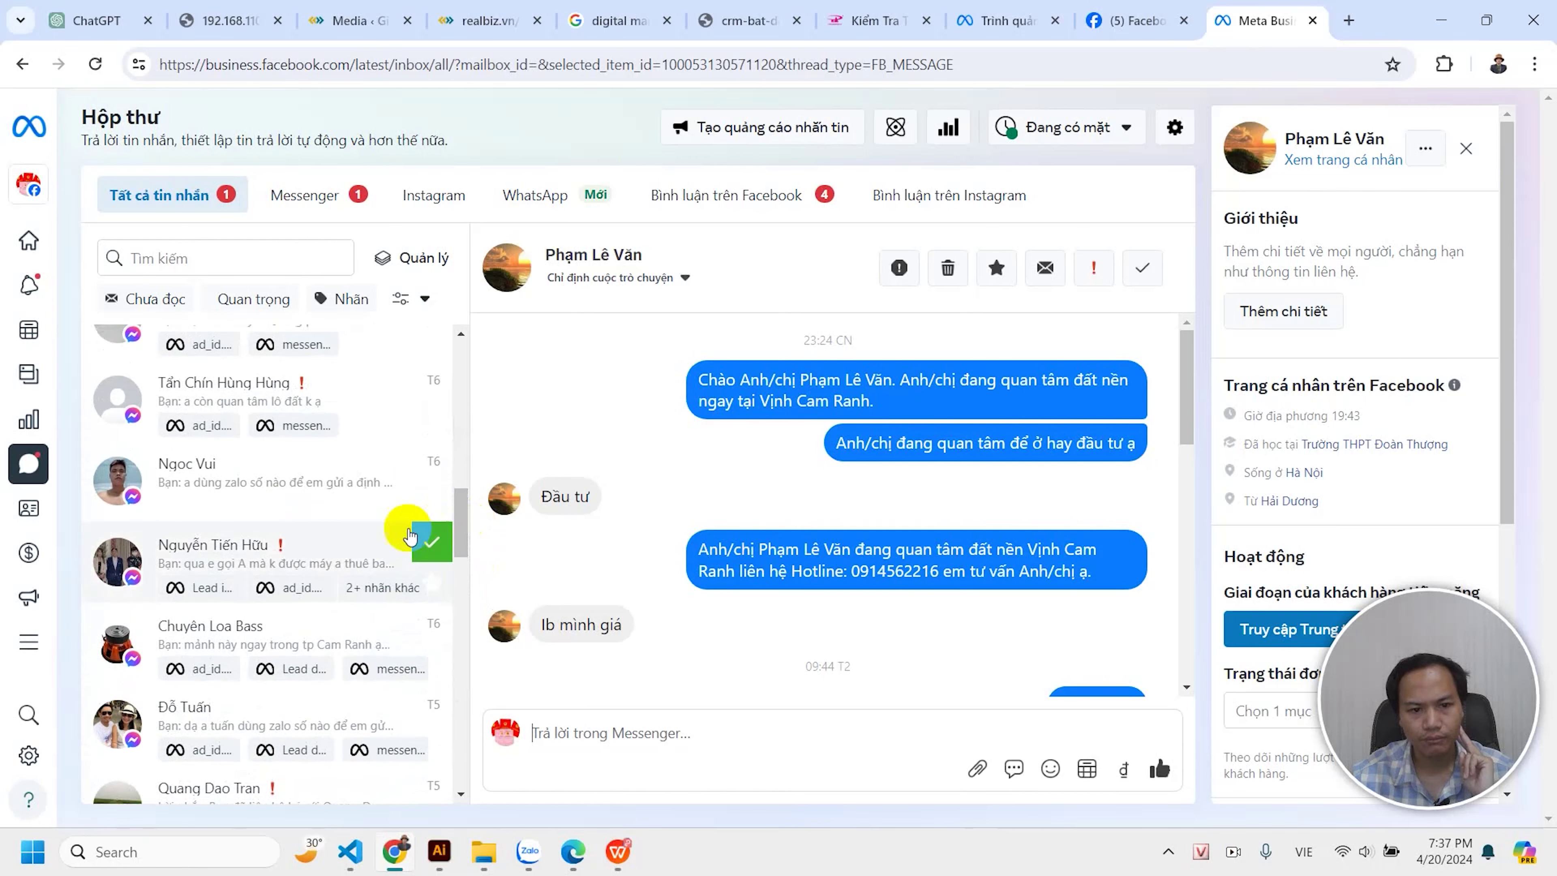
pyautogui.scroll(1, 460, 512)
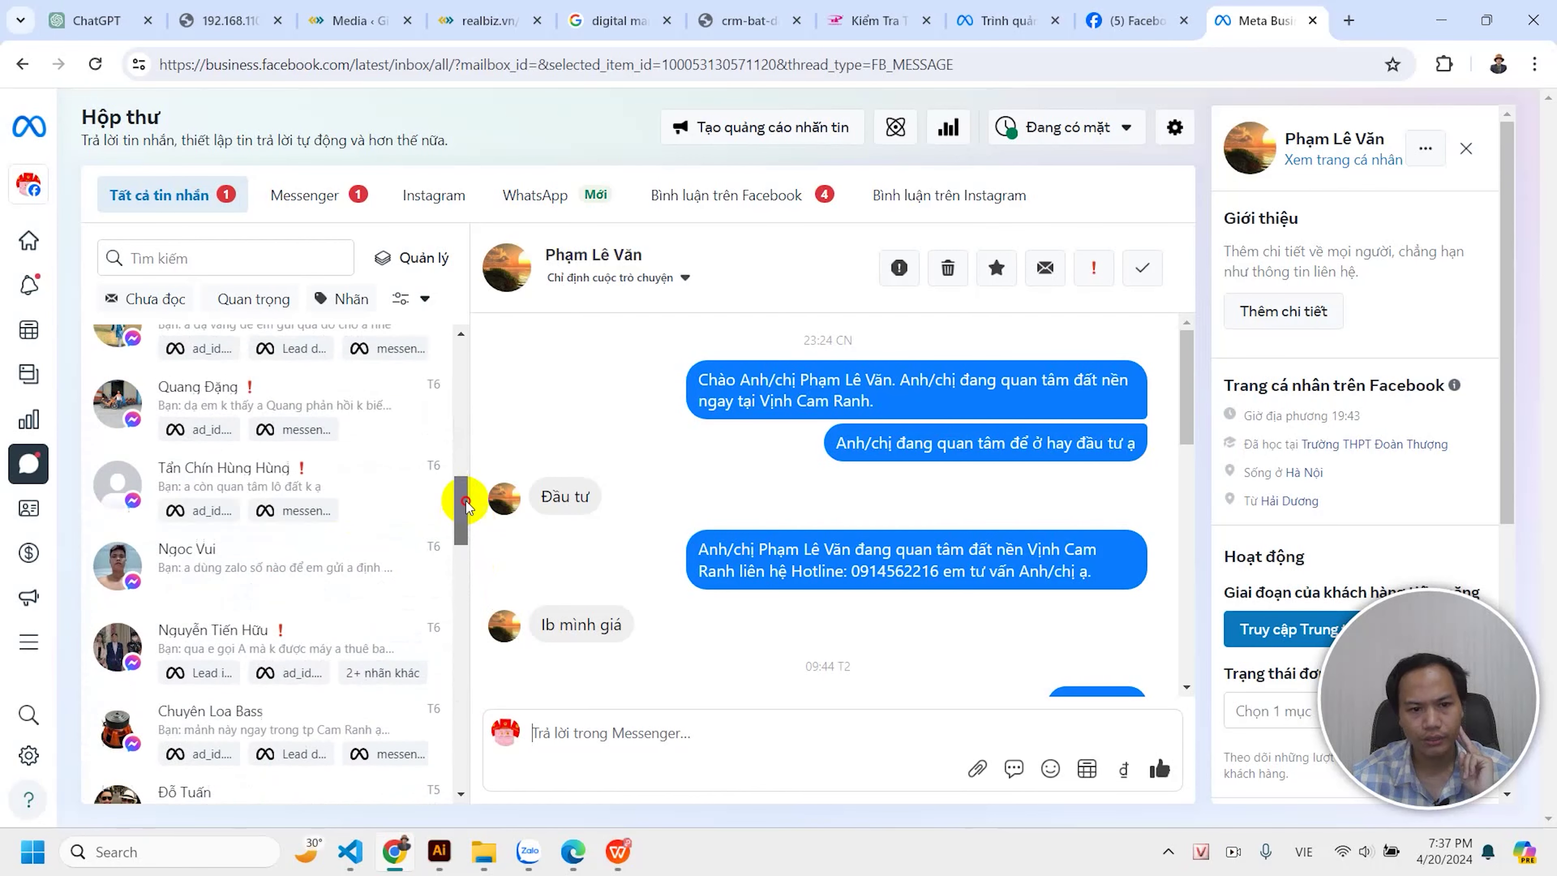
pyautogui.scroll(1, 466, 504)
pyautogui.moveTo(443, 393)
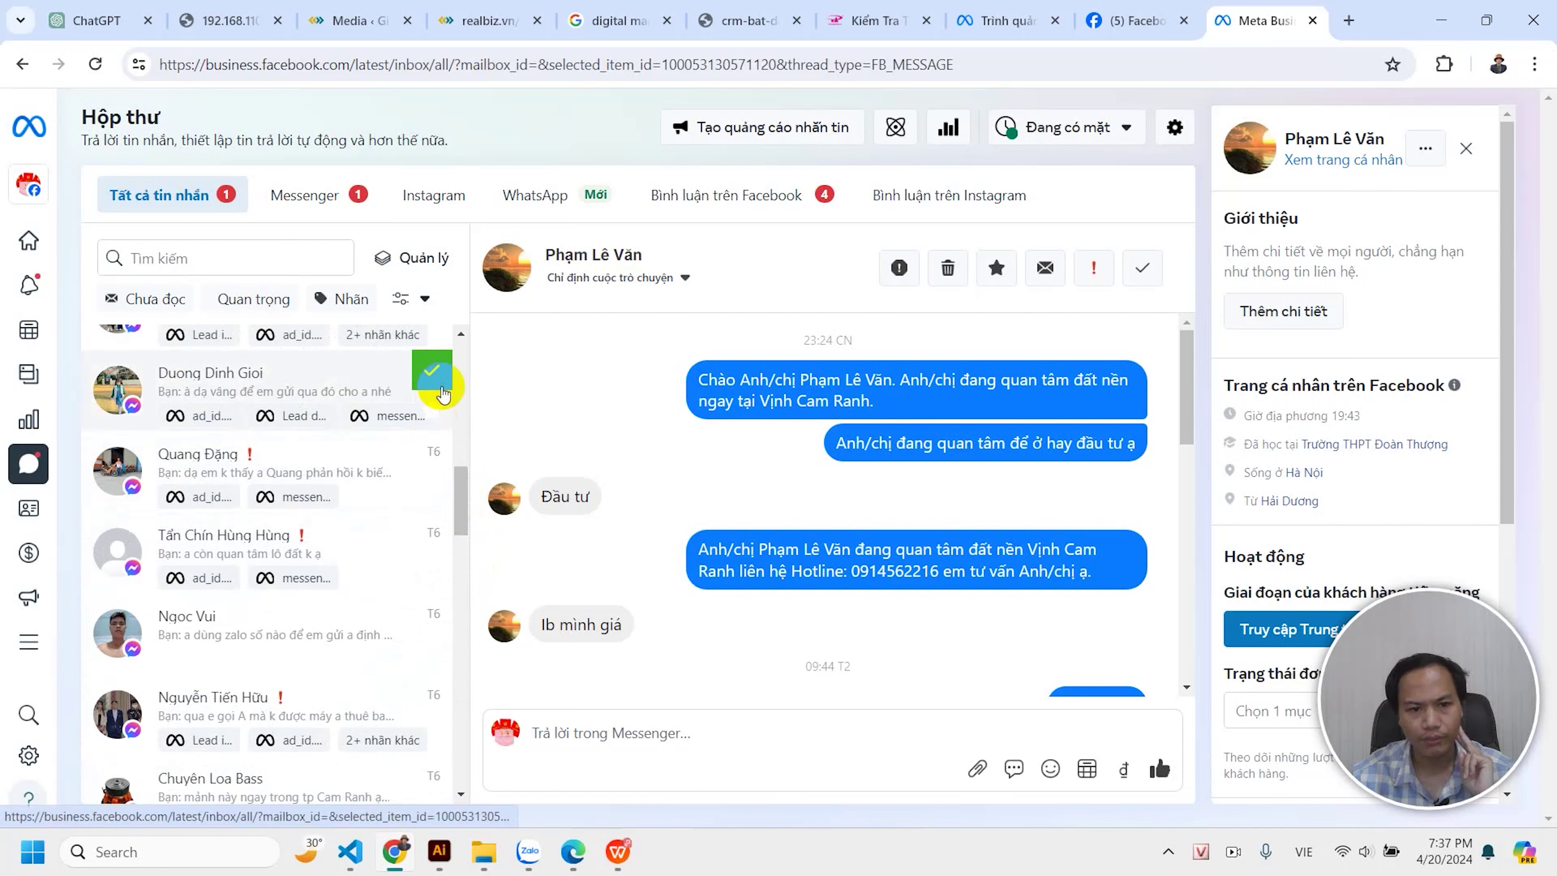
pyautogui.scroll(4, 466, 509)
pyautogui.moveTo(439, 575)
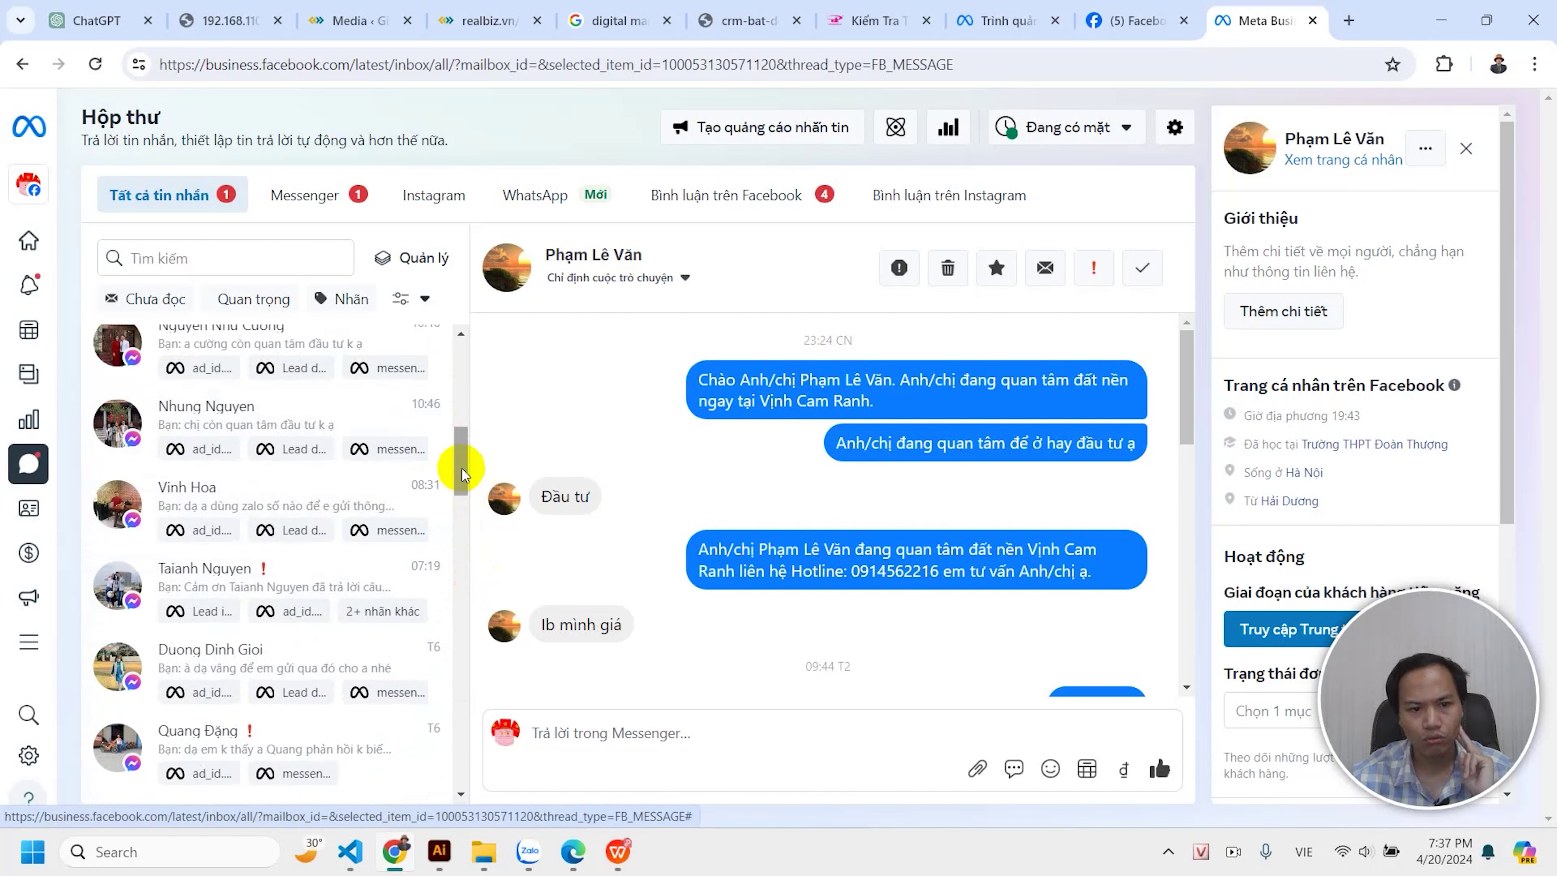
pyautogui.scroll(2, 462, 454)
pyautogui.moveTo(442, 425)
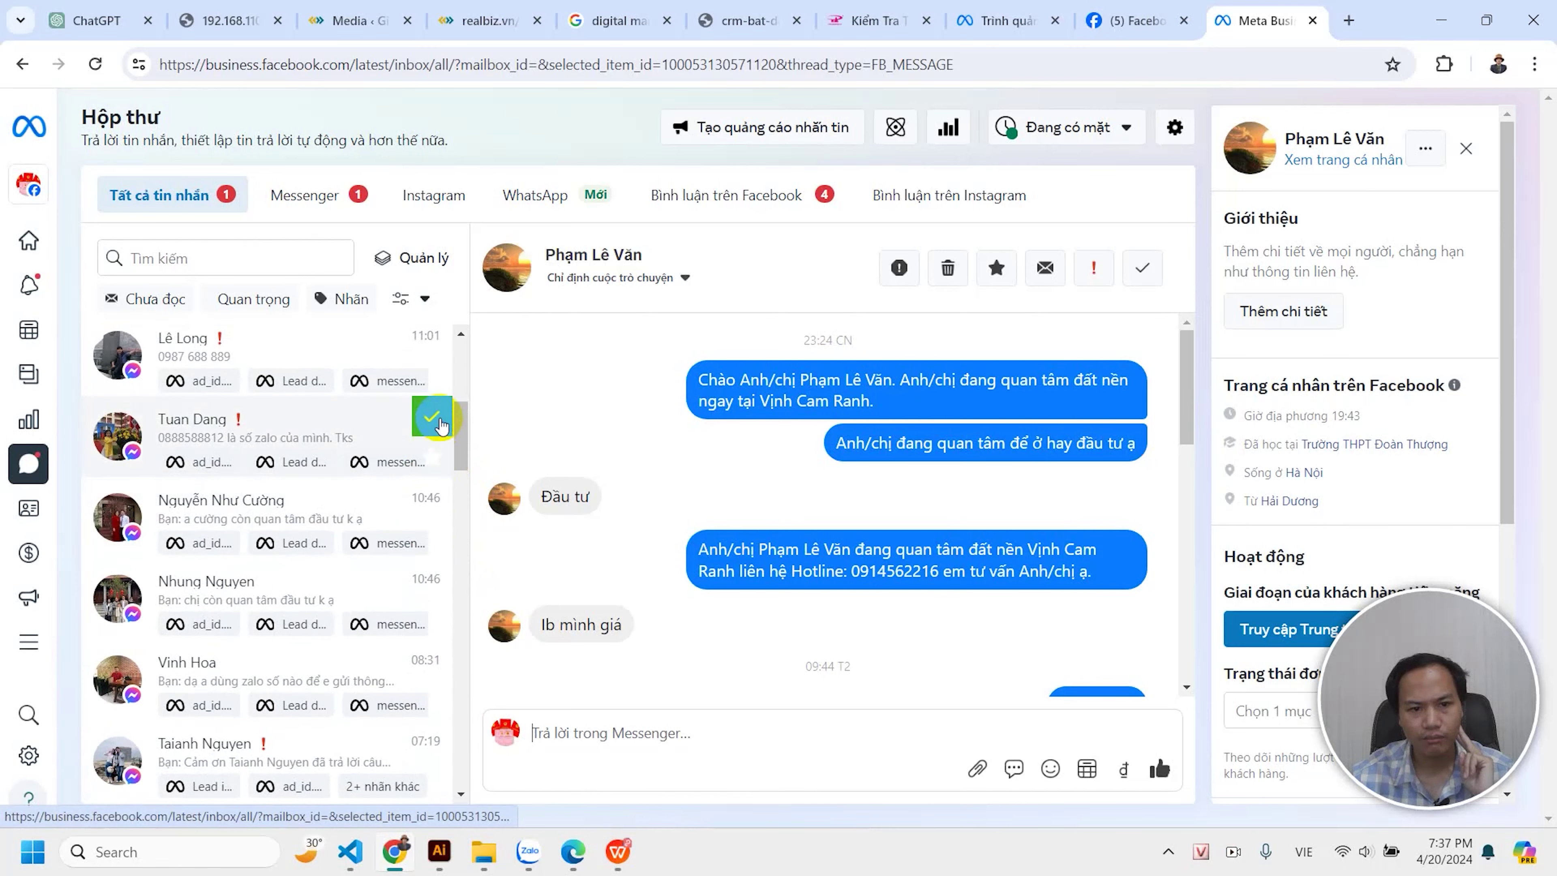
pyautogui.scroll(3, 452, 425)
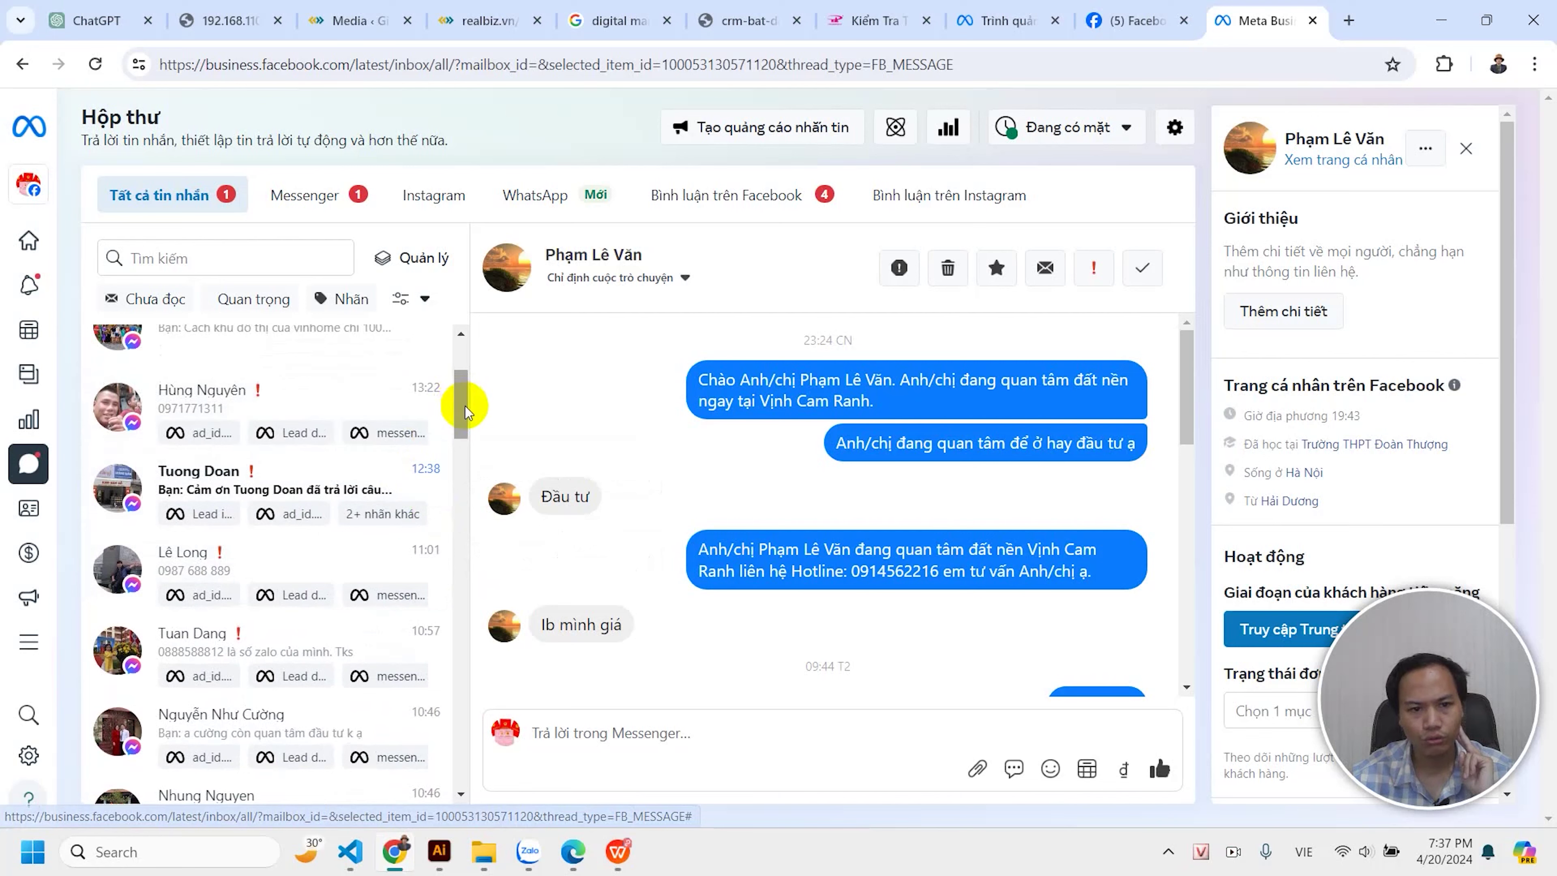
pyautogui.moveTo(466, 409); pyautogui.dragTo(476, 383)
pyautogui.moveTo(432, 430)
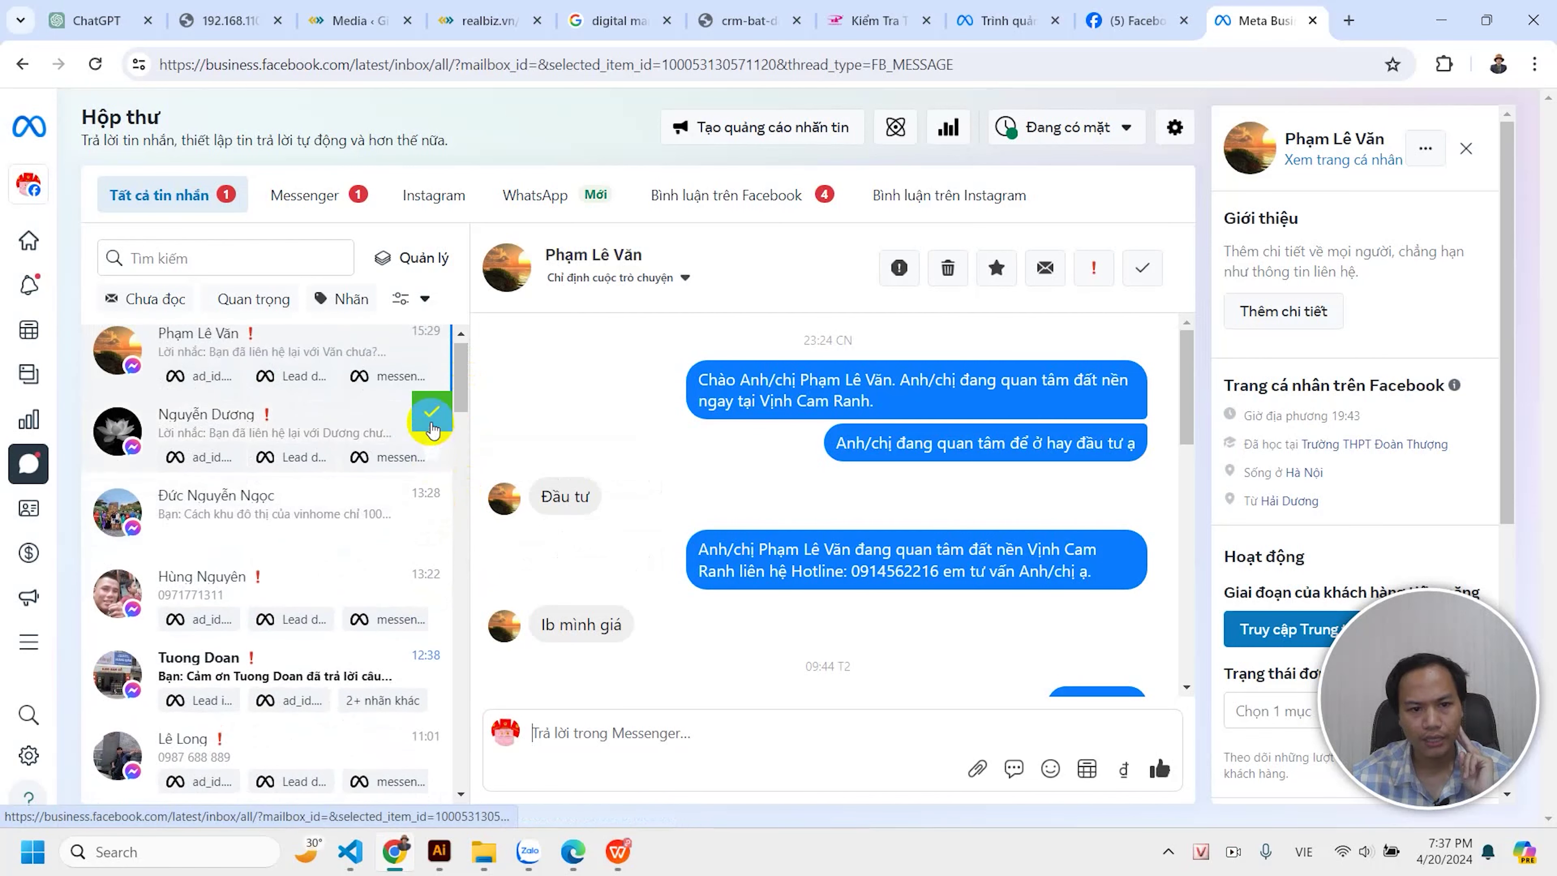
pyautogui.scroll(1, 463, 369)
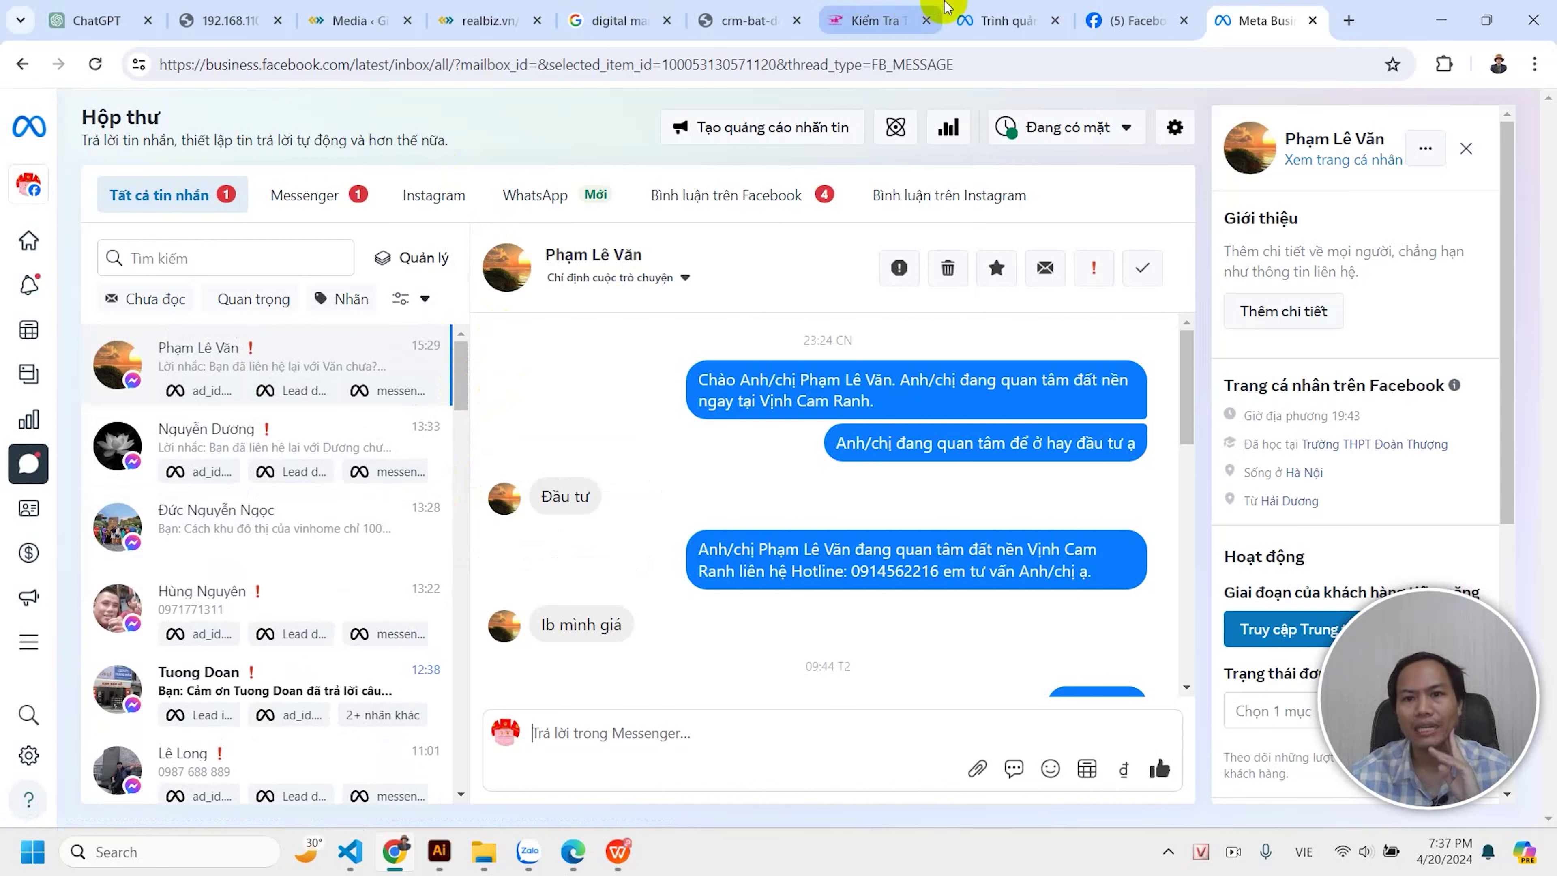
# Return to Ads Manager, close the ad editor and highlight the second campaign's amount spent in the campaign list.
pyautogui.click(1005, 21)
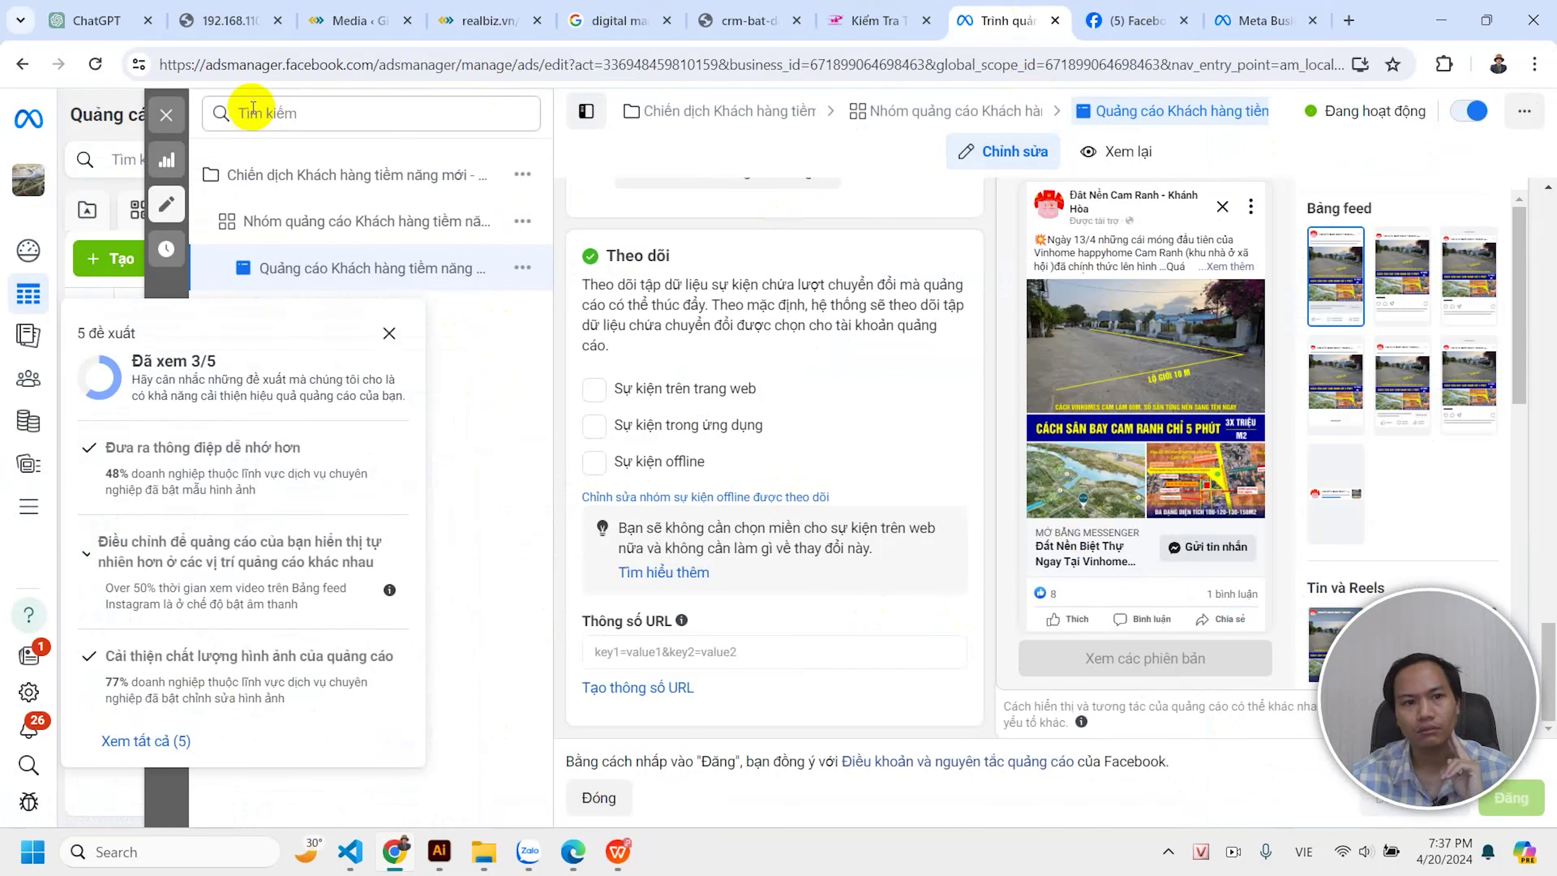
pyautogui.click(213, 164)
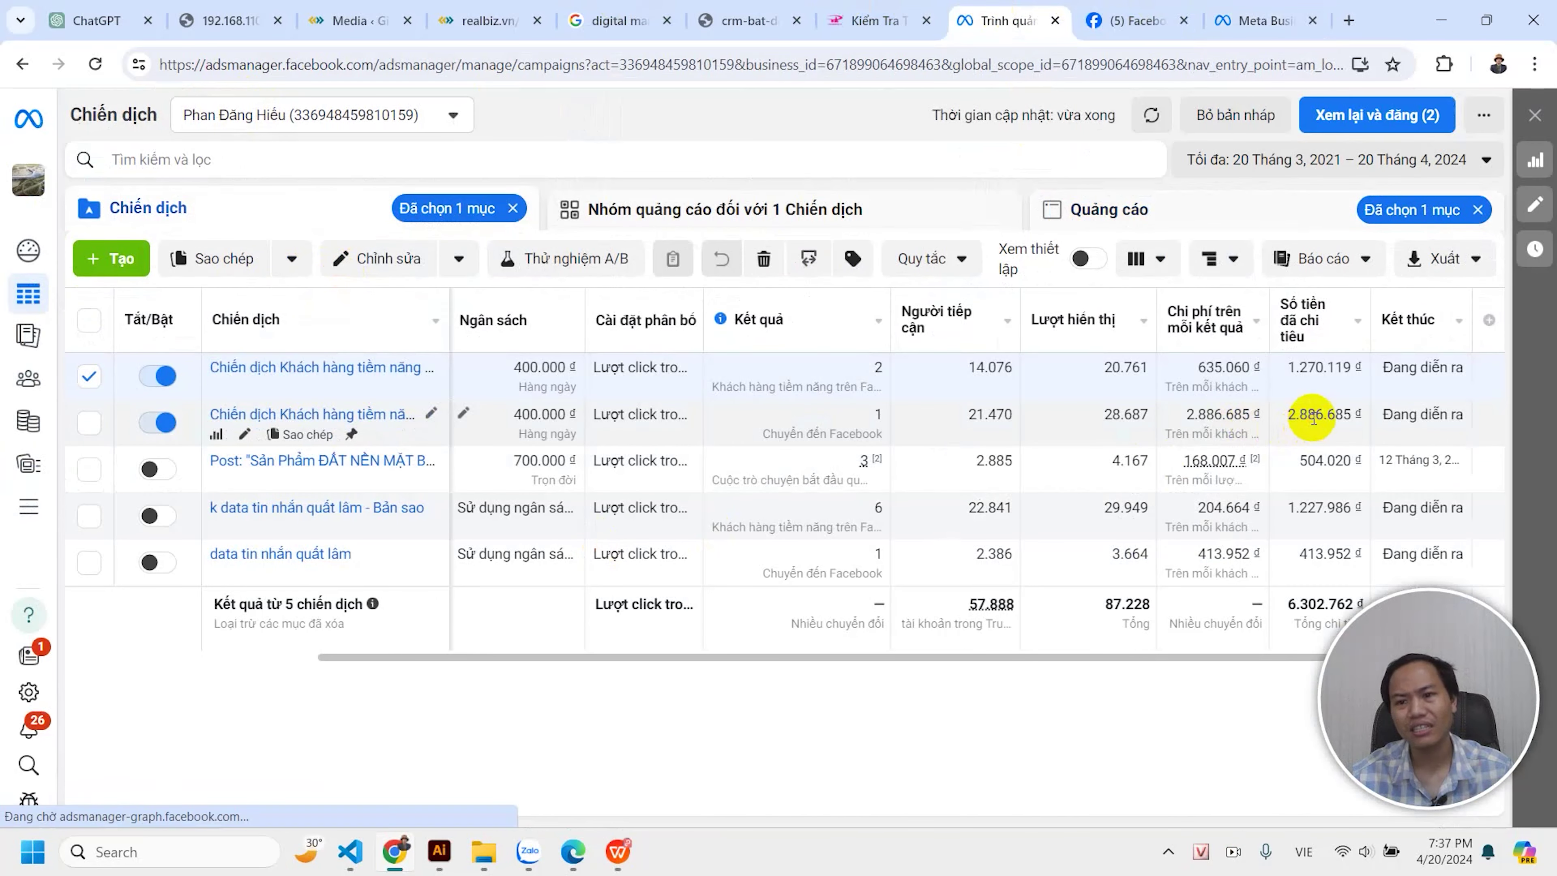
pyautogui.click(1330, 418)
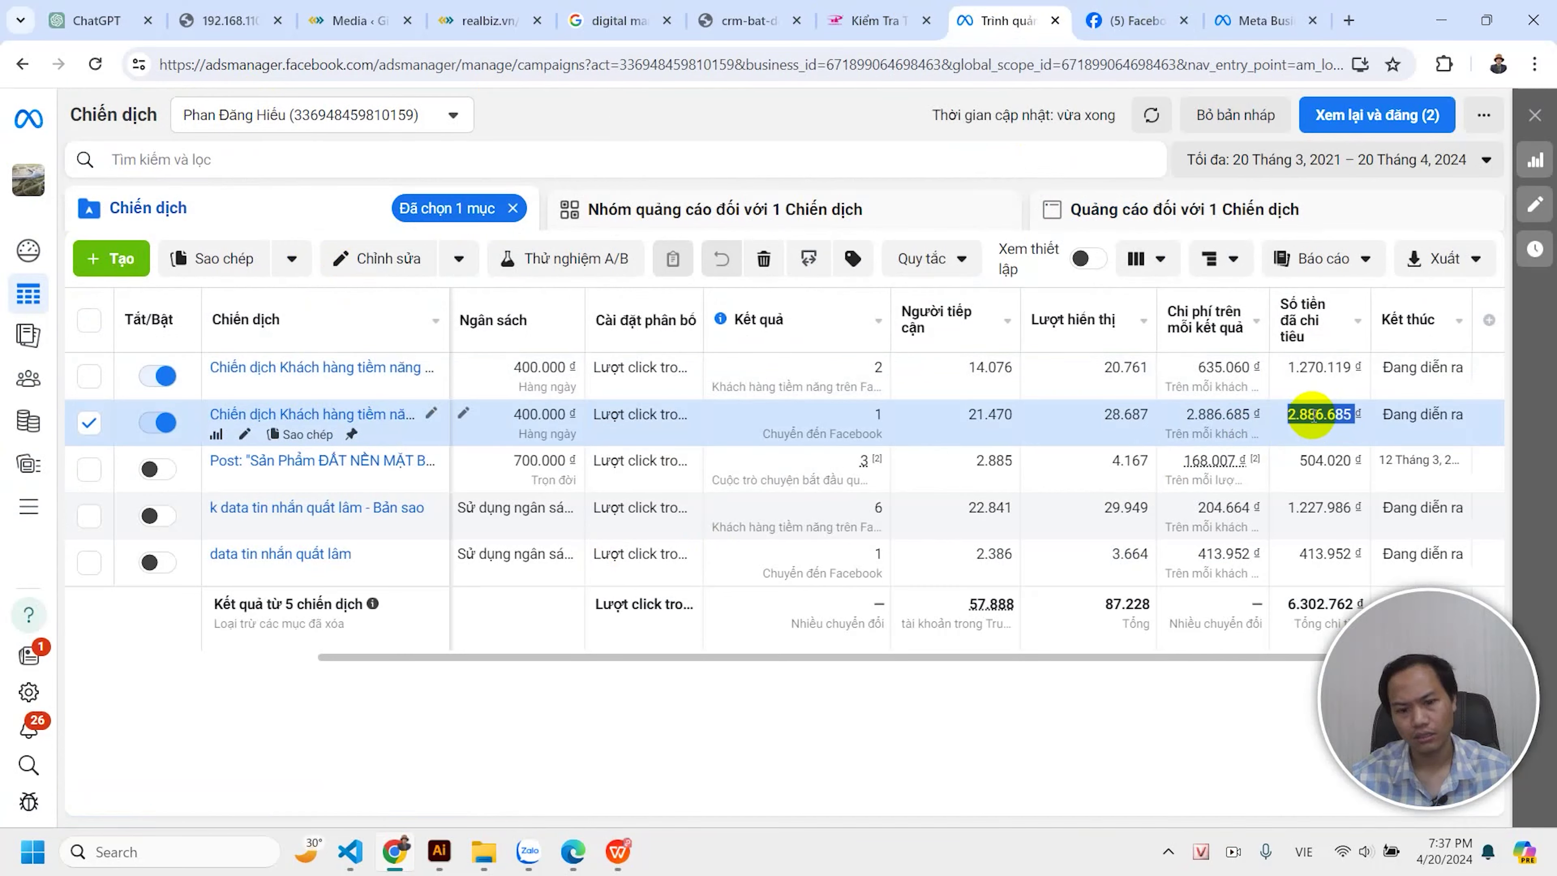
# Calculate 4000/24 in the address bar of a new browser tab.
pyautogui.click(1349, 20)
pyautogui.click(1261, 64)
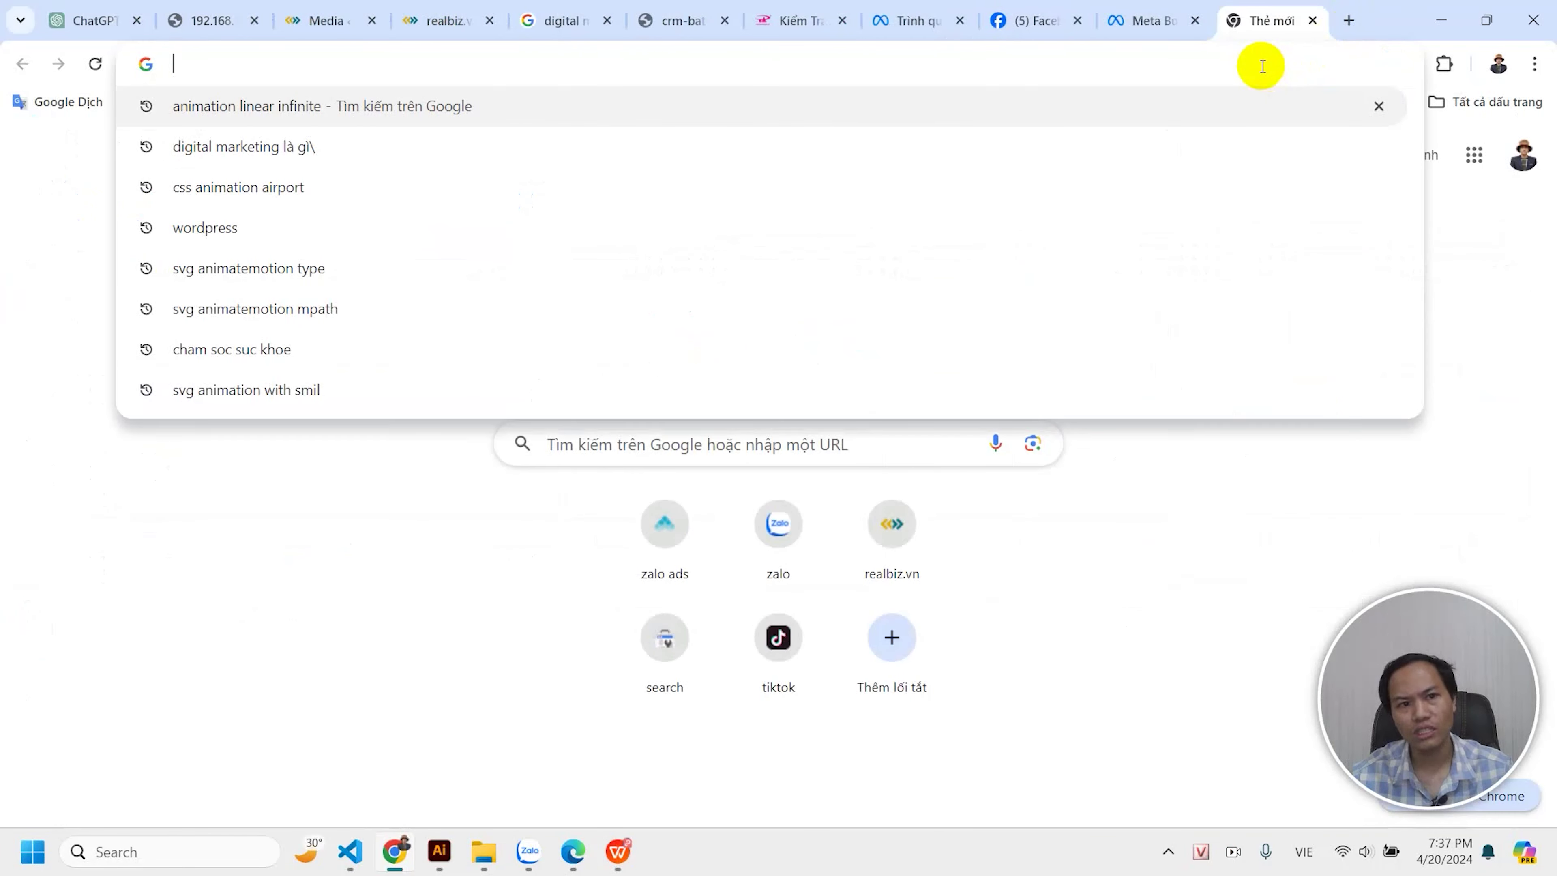
pyautogui.write('400')
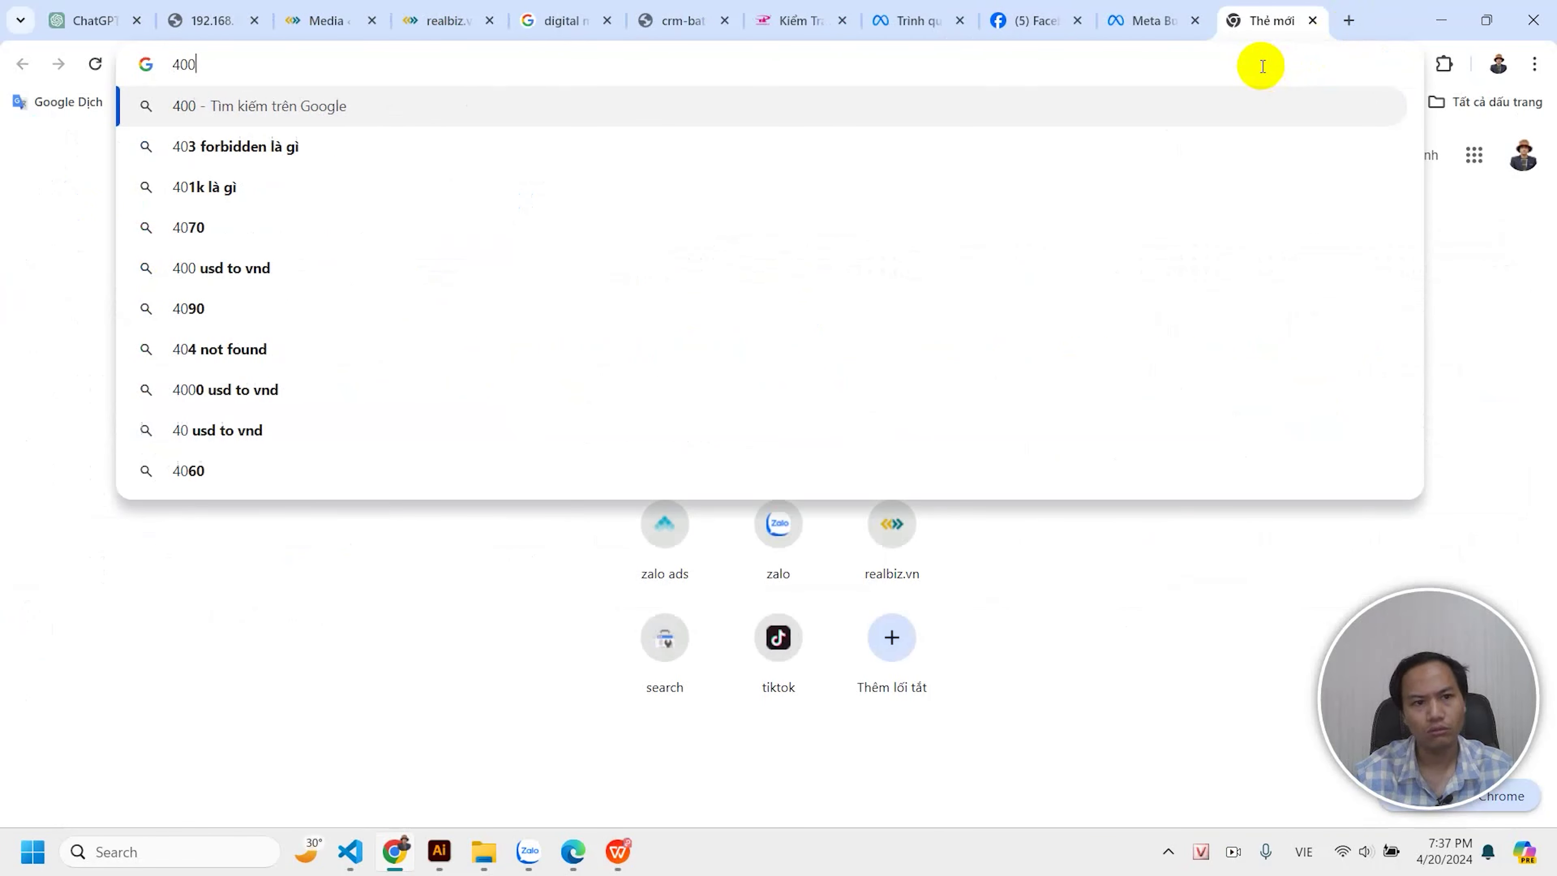
pyautogui.write('0/')
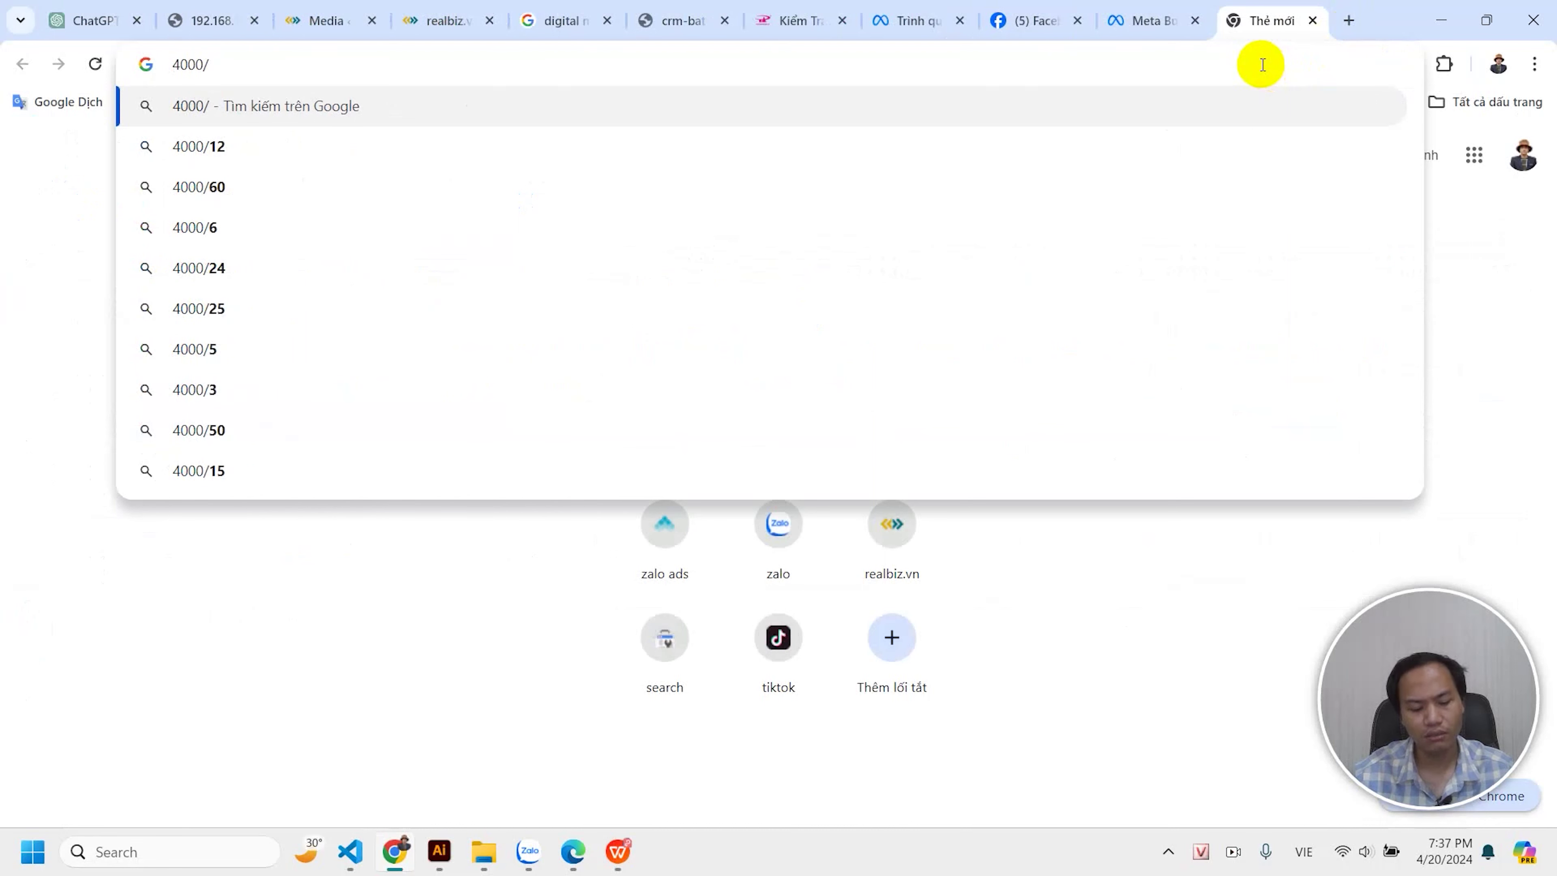
pyautogui.write('24')
pyautogui.press('Down')
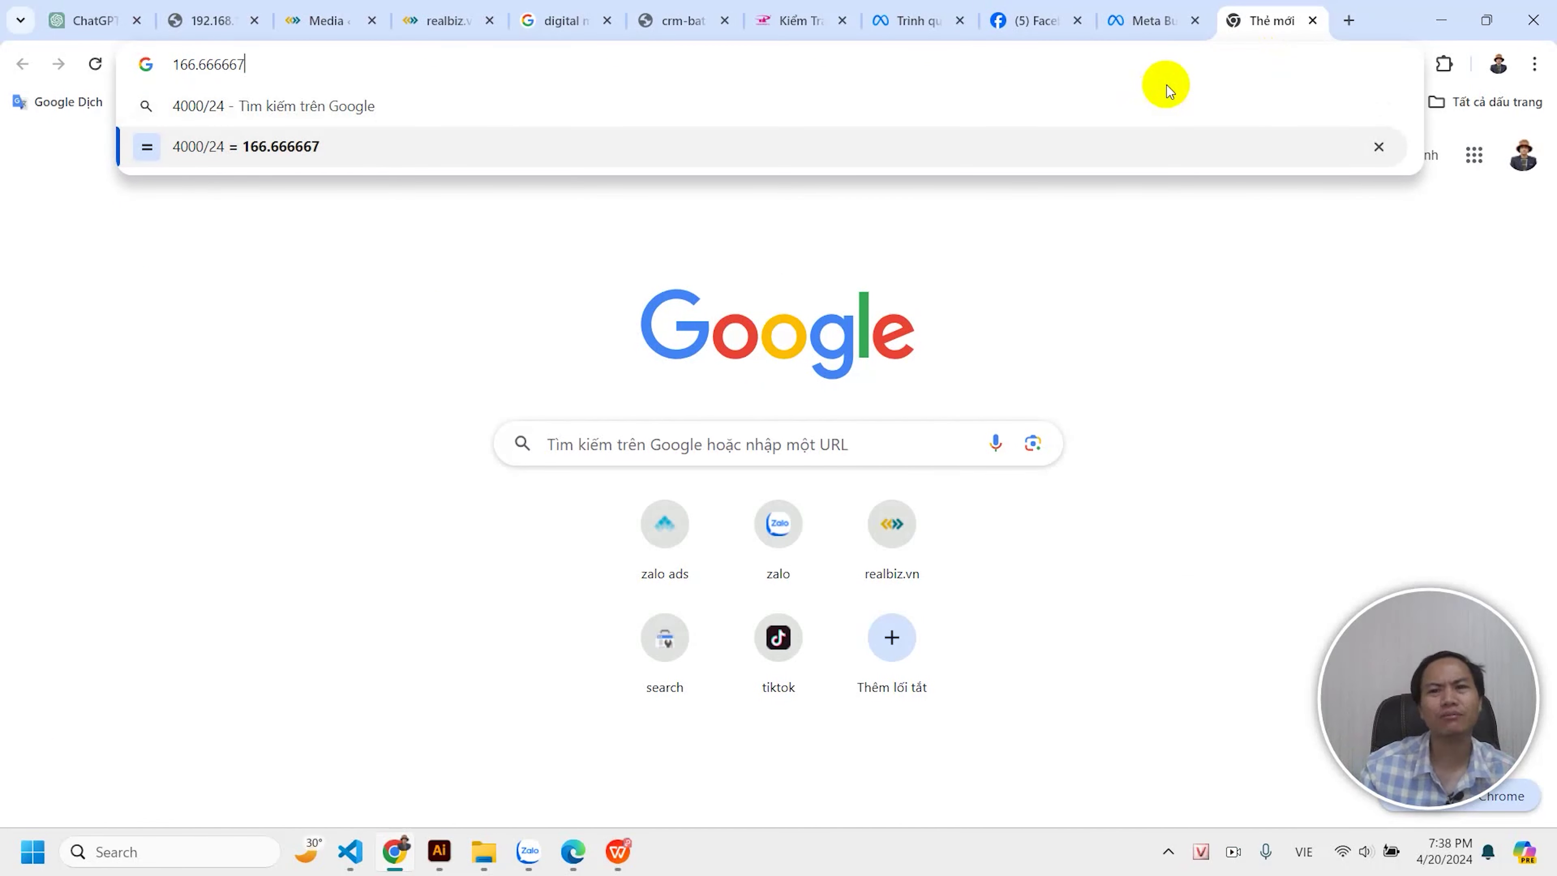
# Replace the calculation in the address bar with the note "Cần Loại Tài Khoản CLONE là ok.".
pyautogui.press('BackSpace')
pyautogui.moveTo(1148, 33)
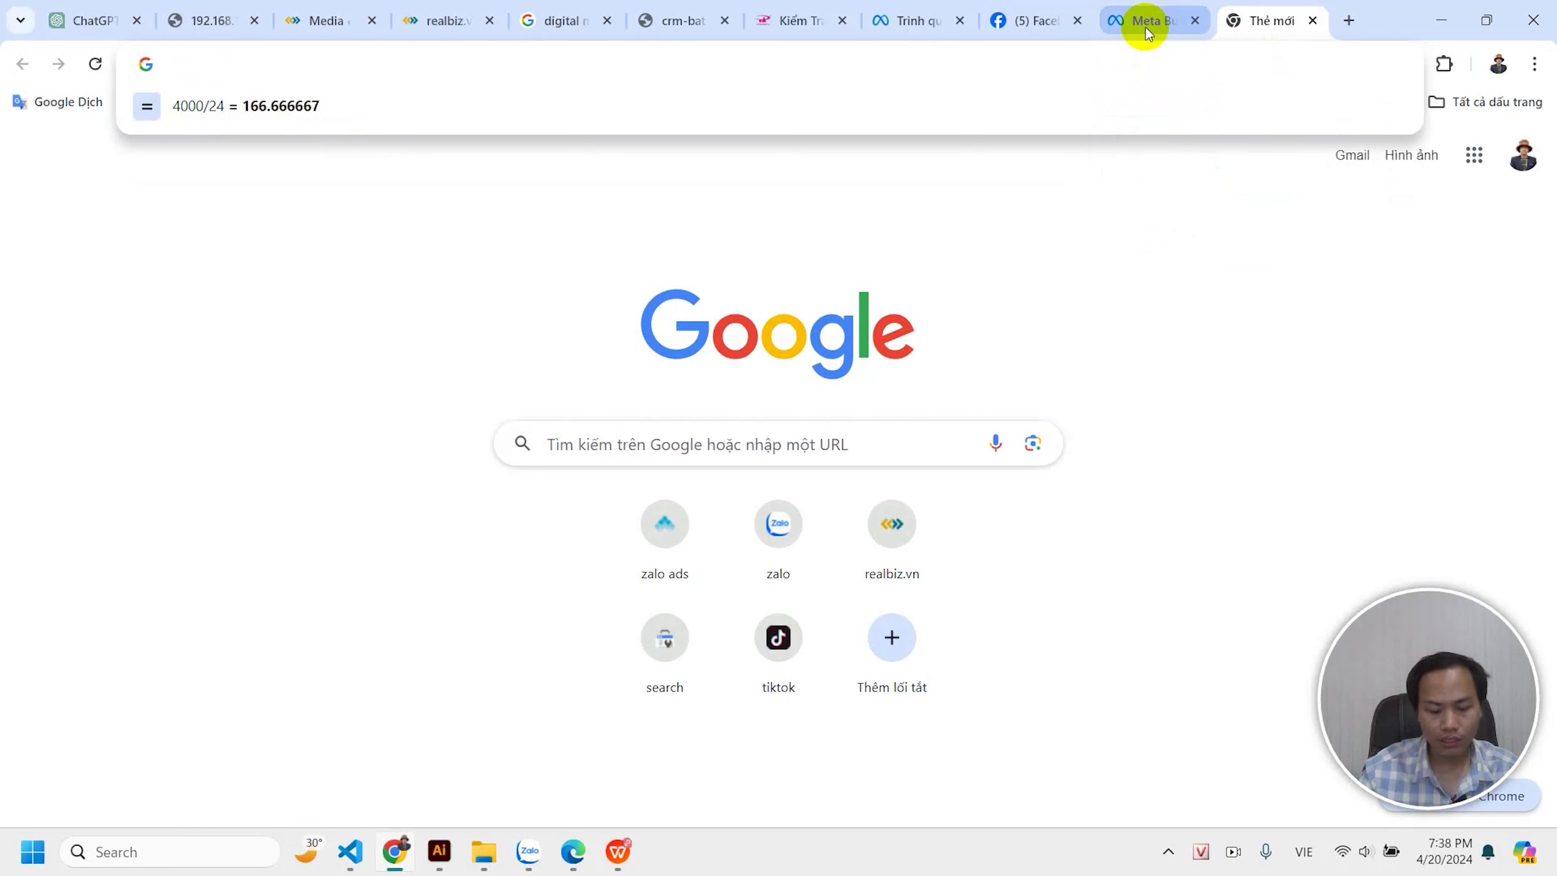
pyautogui.write('Cân')
pyautogui.write(' Loại T')
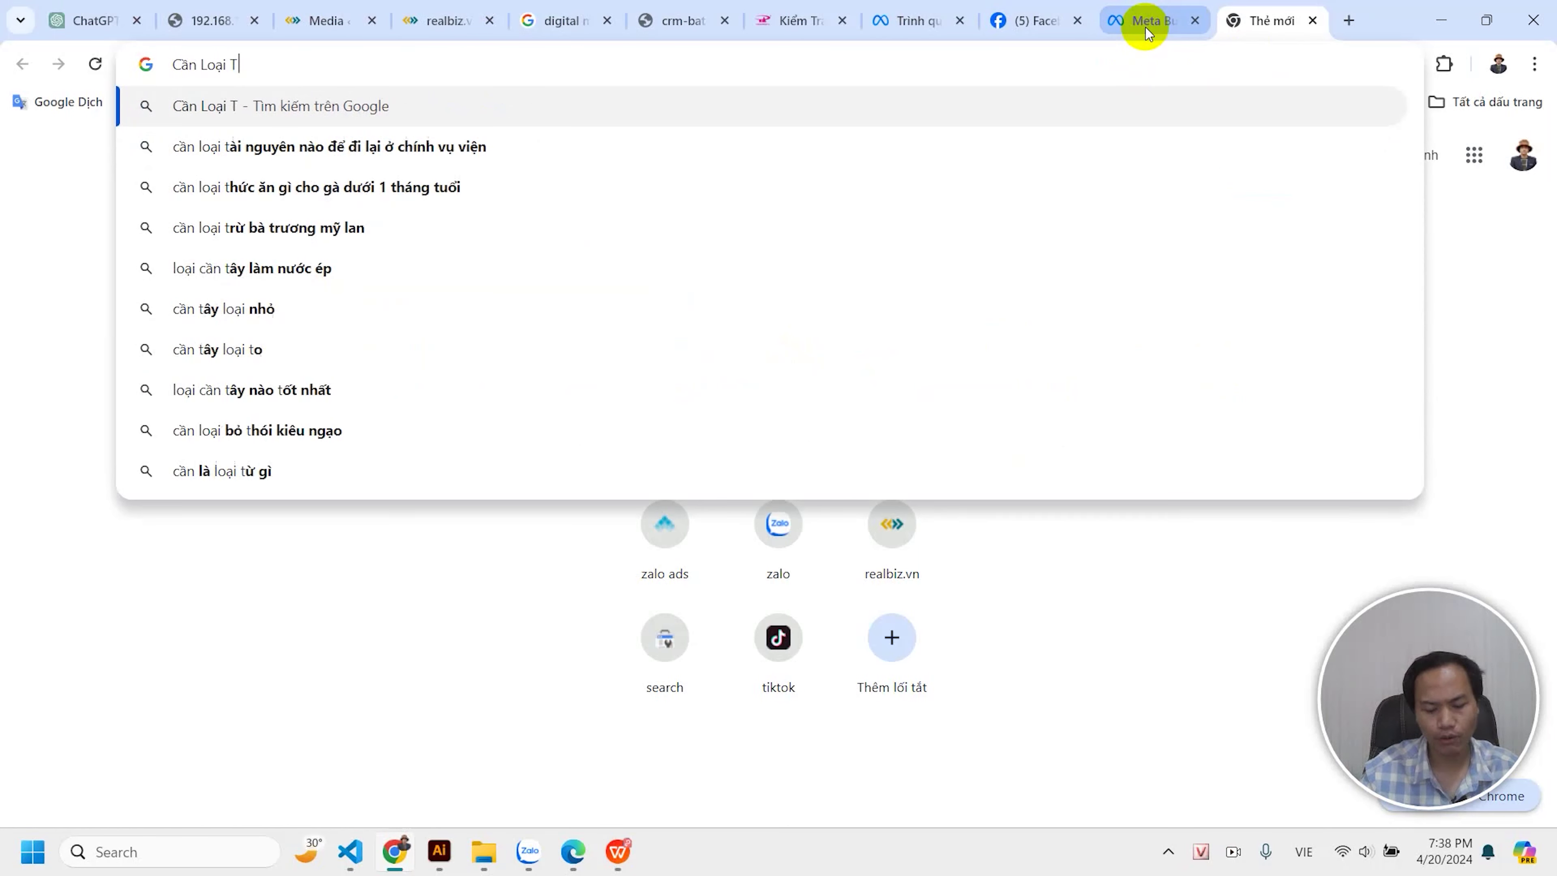
pyautogui.write('ài Khoa')
pyautogui.write('ngr')
pyautogui.press('BackSpace')
pyautogui.press('BackSpace')
pyautogui.write('CLO')
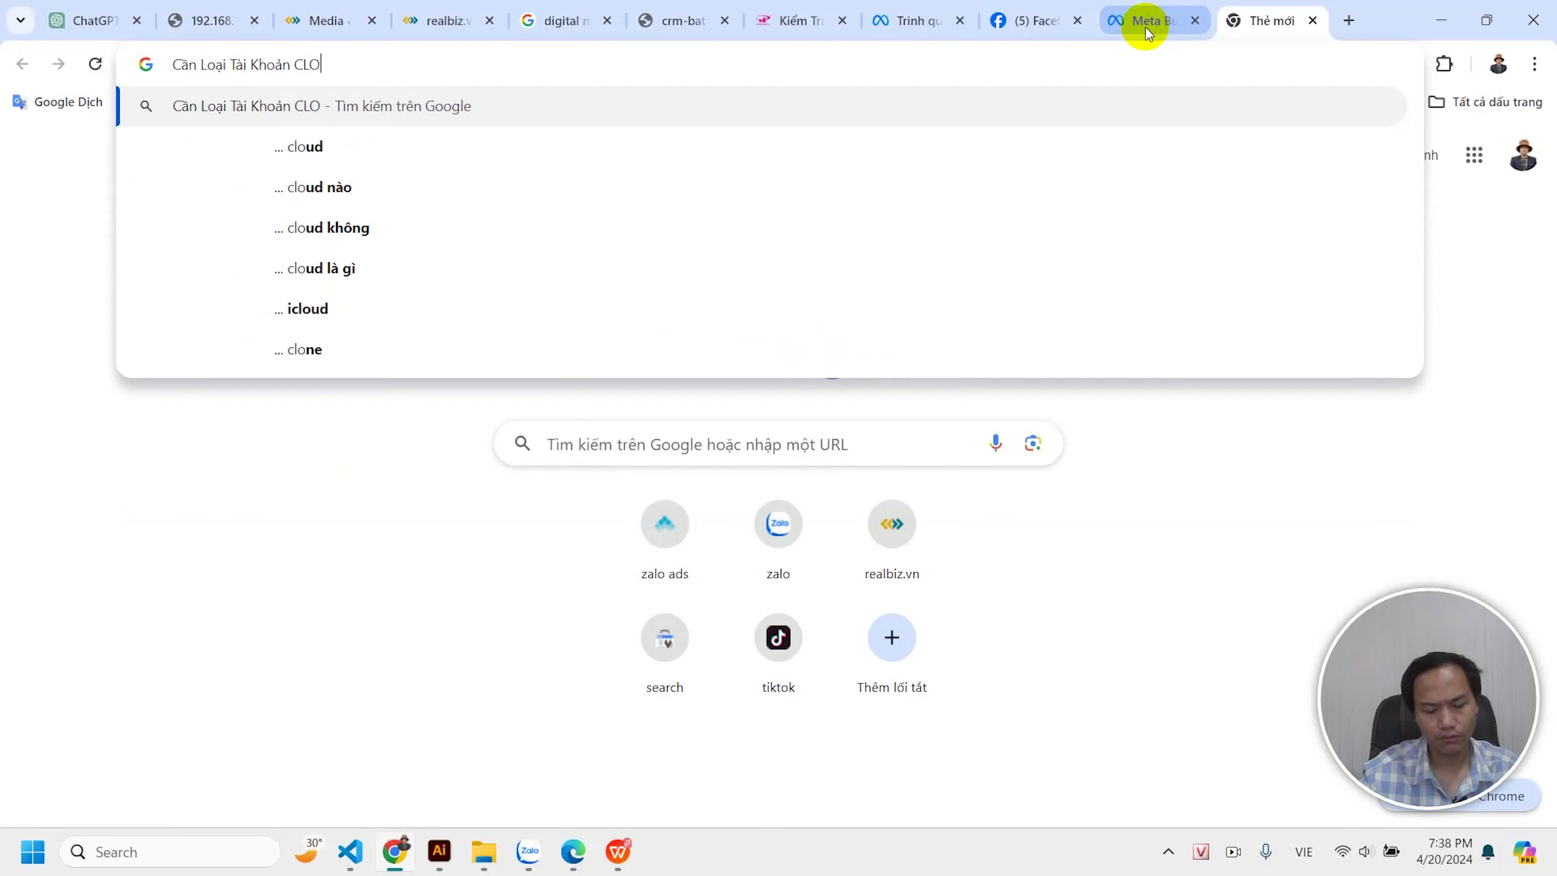
pyautogui.write('NE laf ')
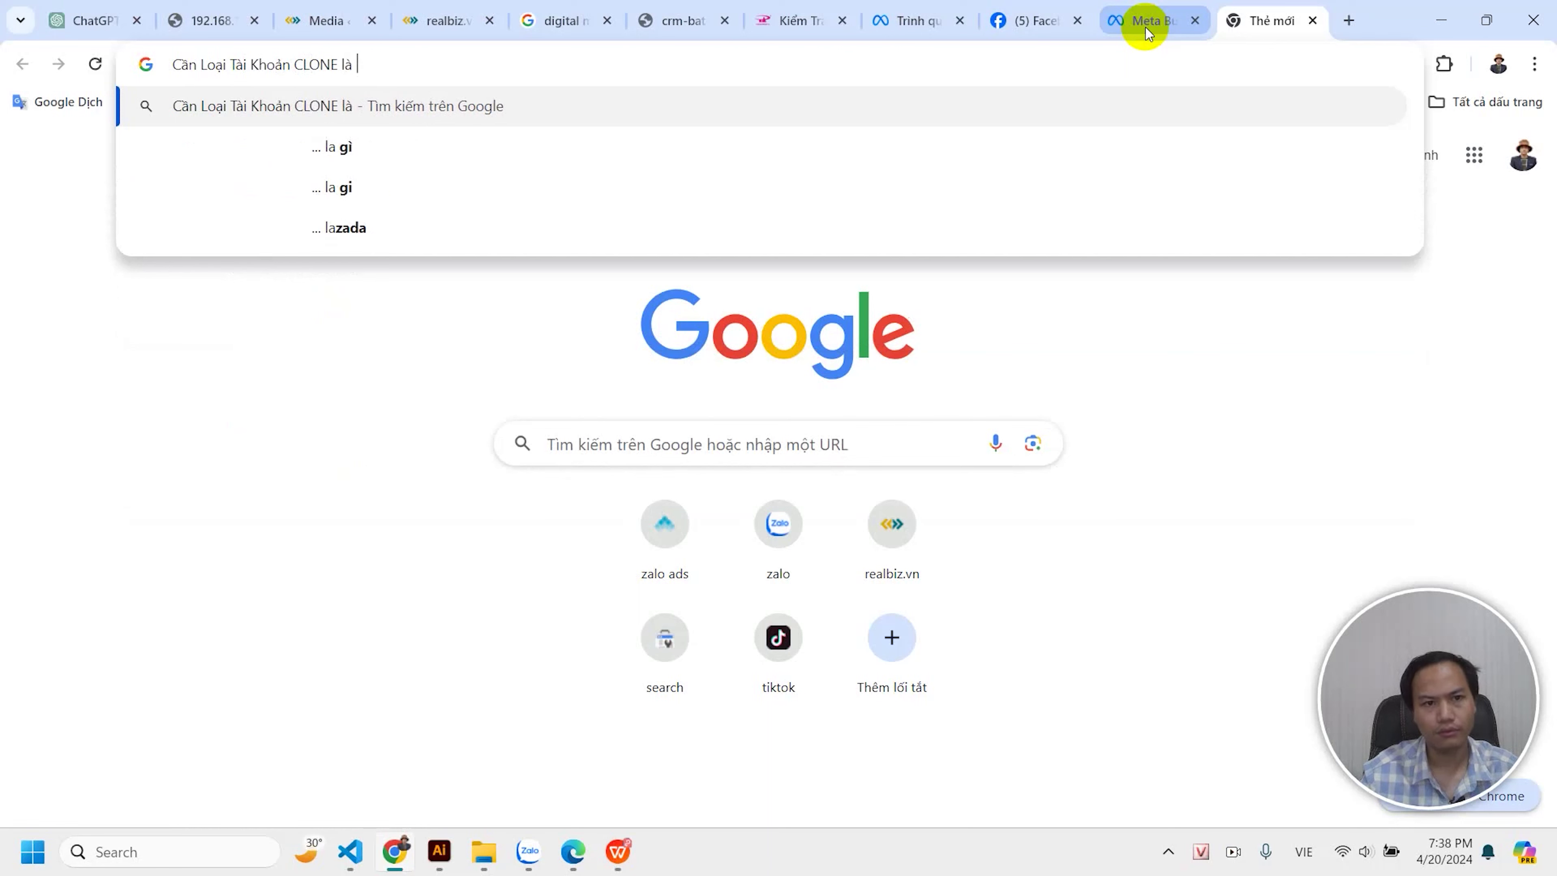
pyautogui.write('ok.')
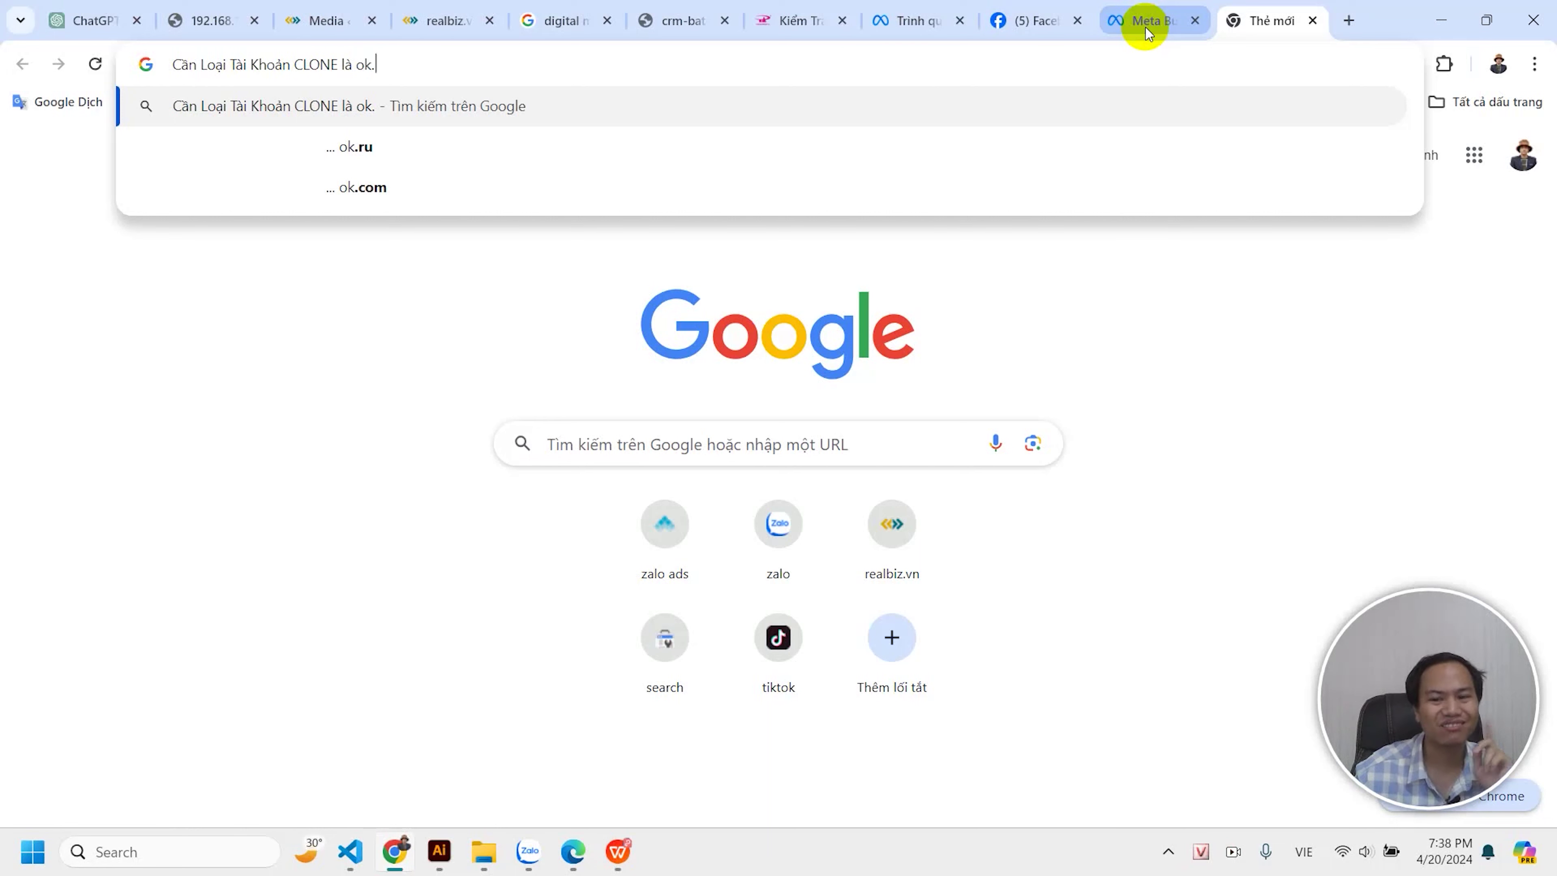
# Return to the Facebook page's professional dashboard and switch to the open Zalo conversation.
pyautogui.moveTo(1134, 9)
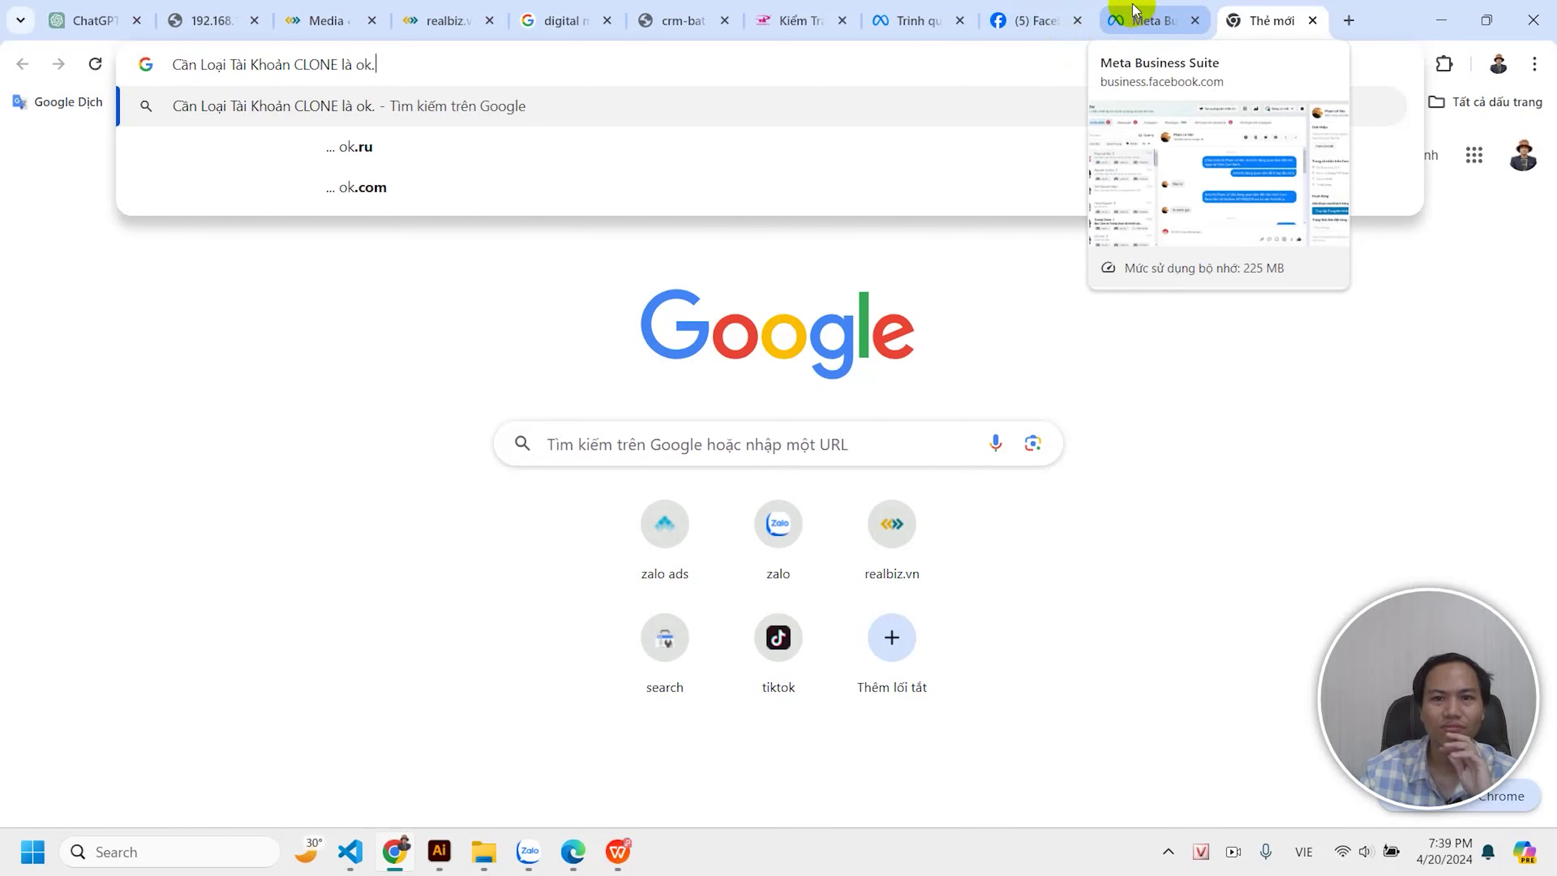
pyautogui.click(1042, 21)
pyautogui.click(422, 576)
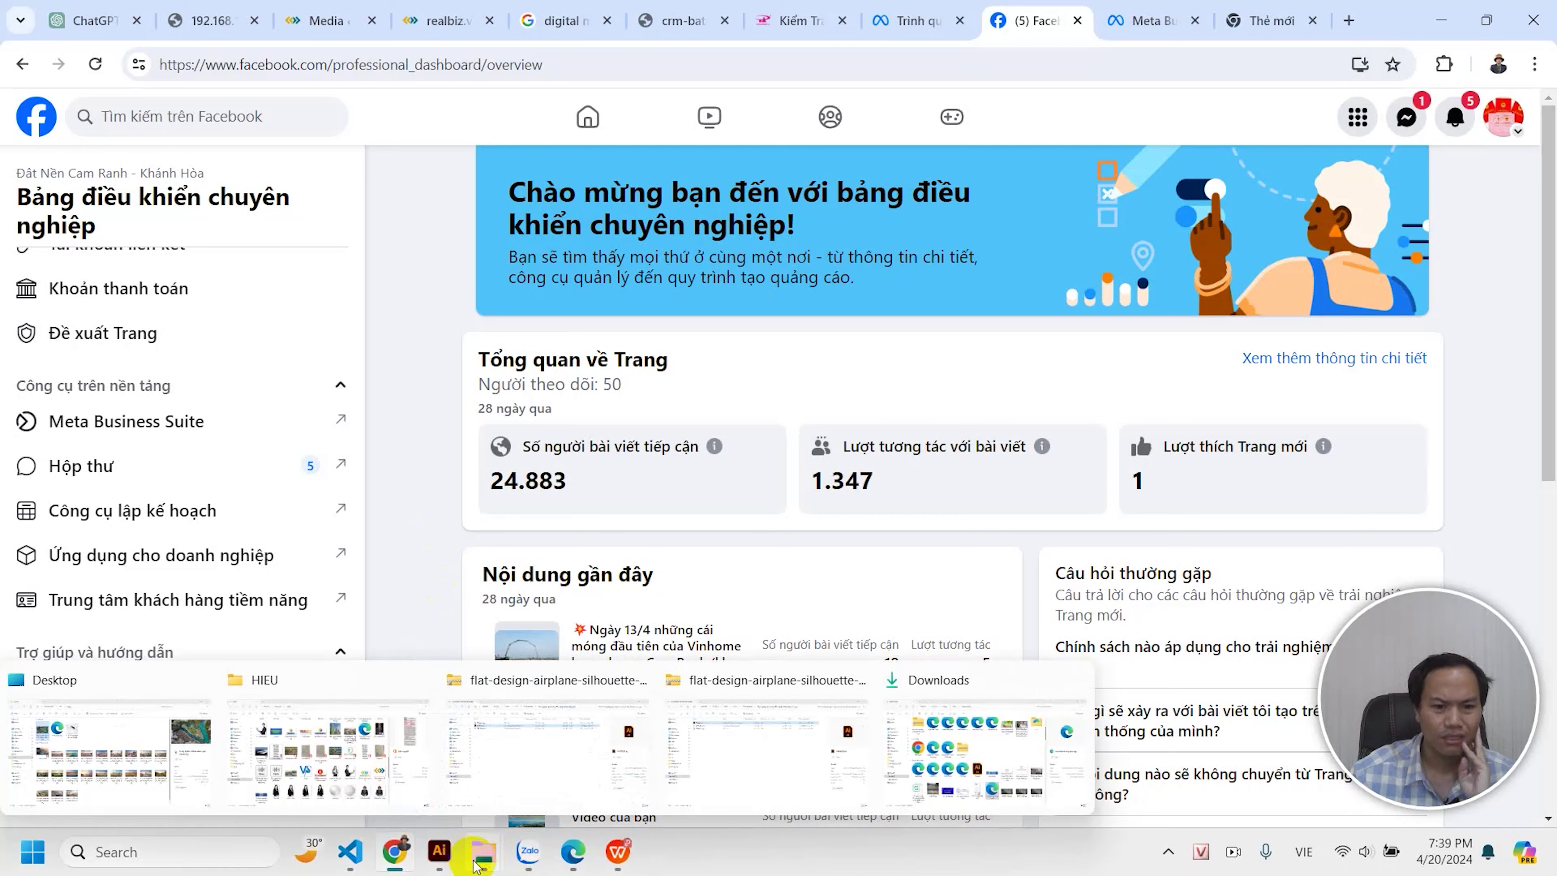
pyautogui.click(528, 853)
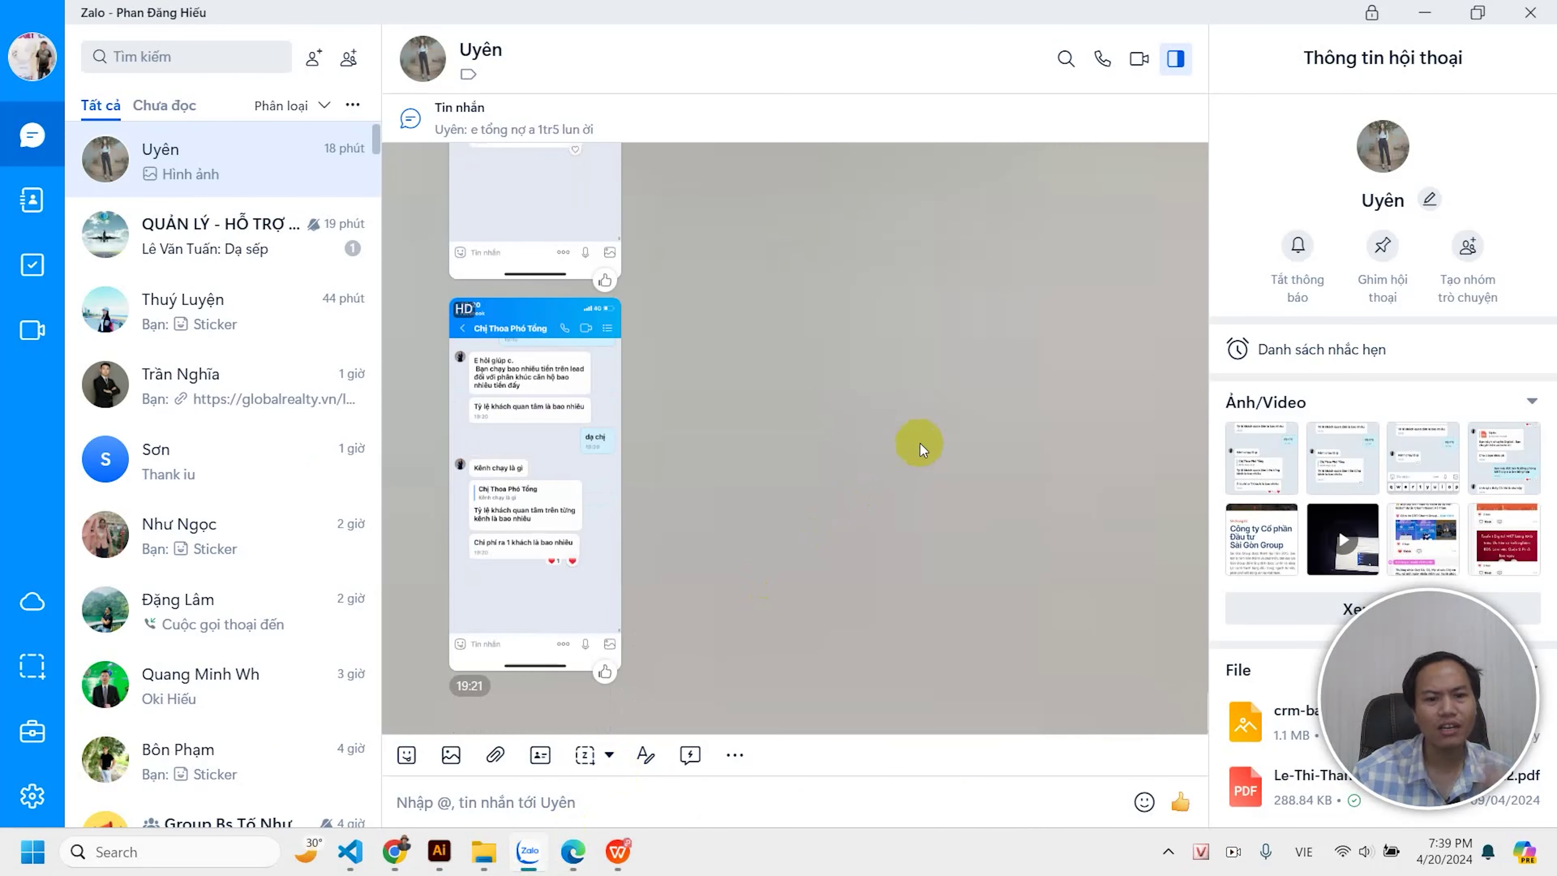
# Start a reply in the open Zalo conversation with "không em,".
pyautogui.click(637, 808)
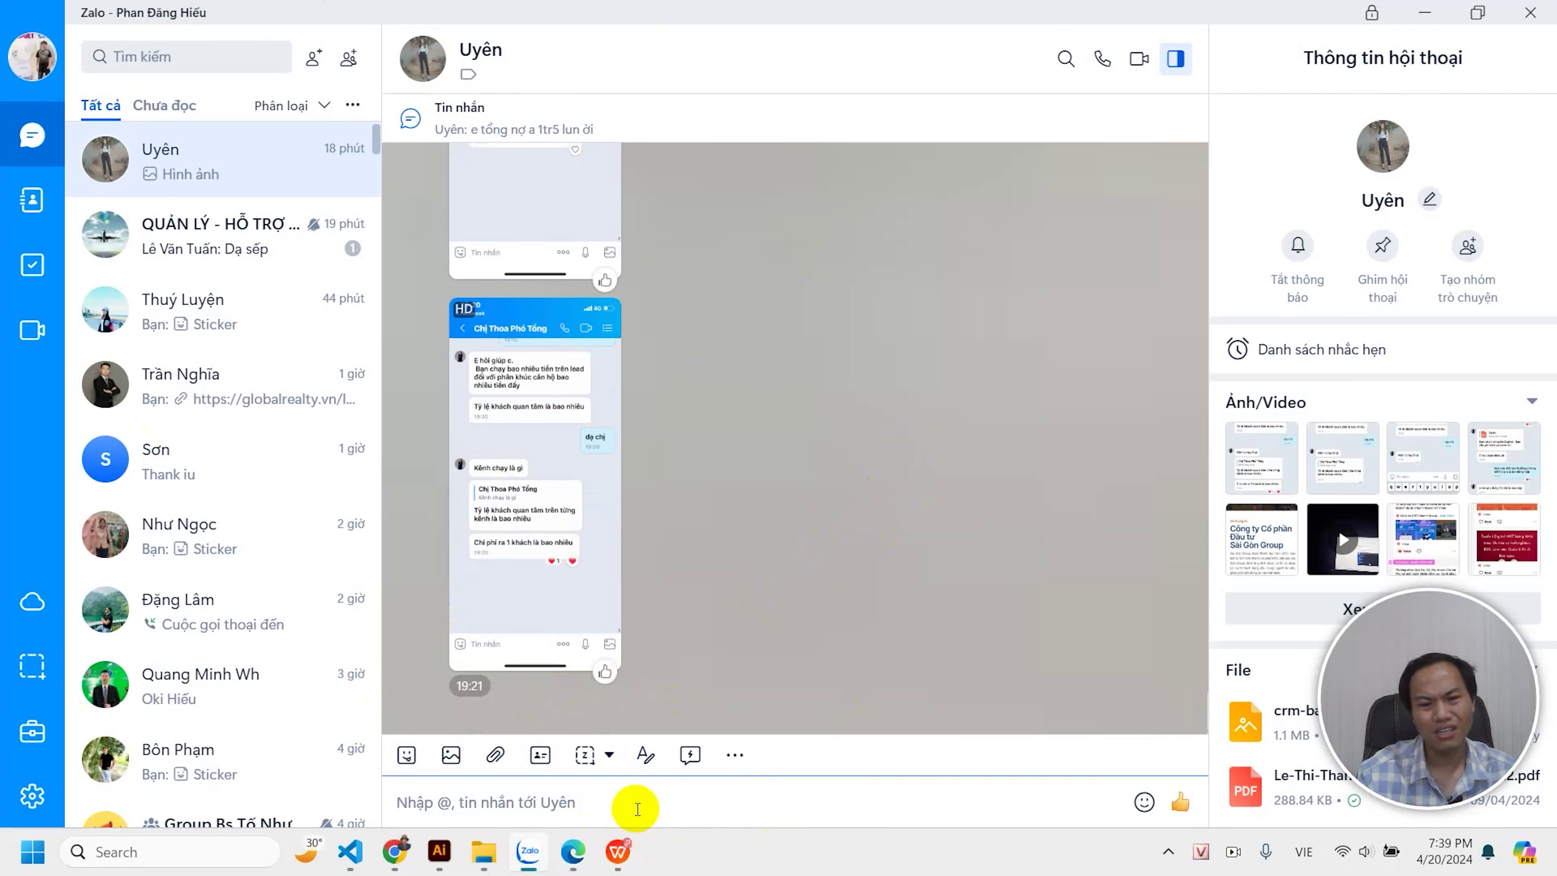
pyautogui.write('c')
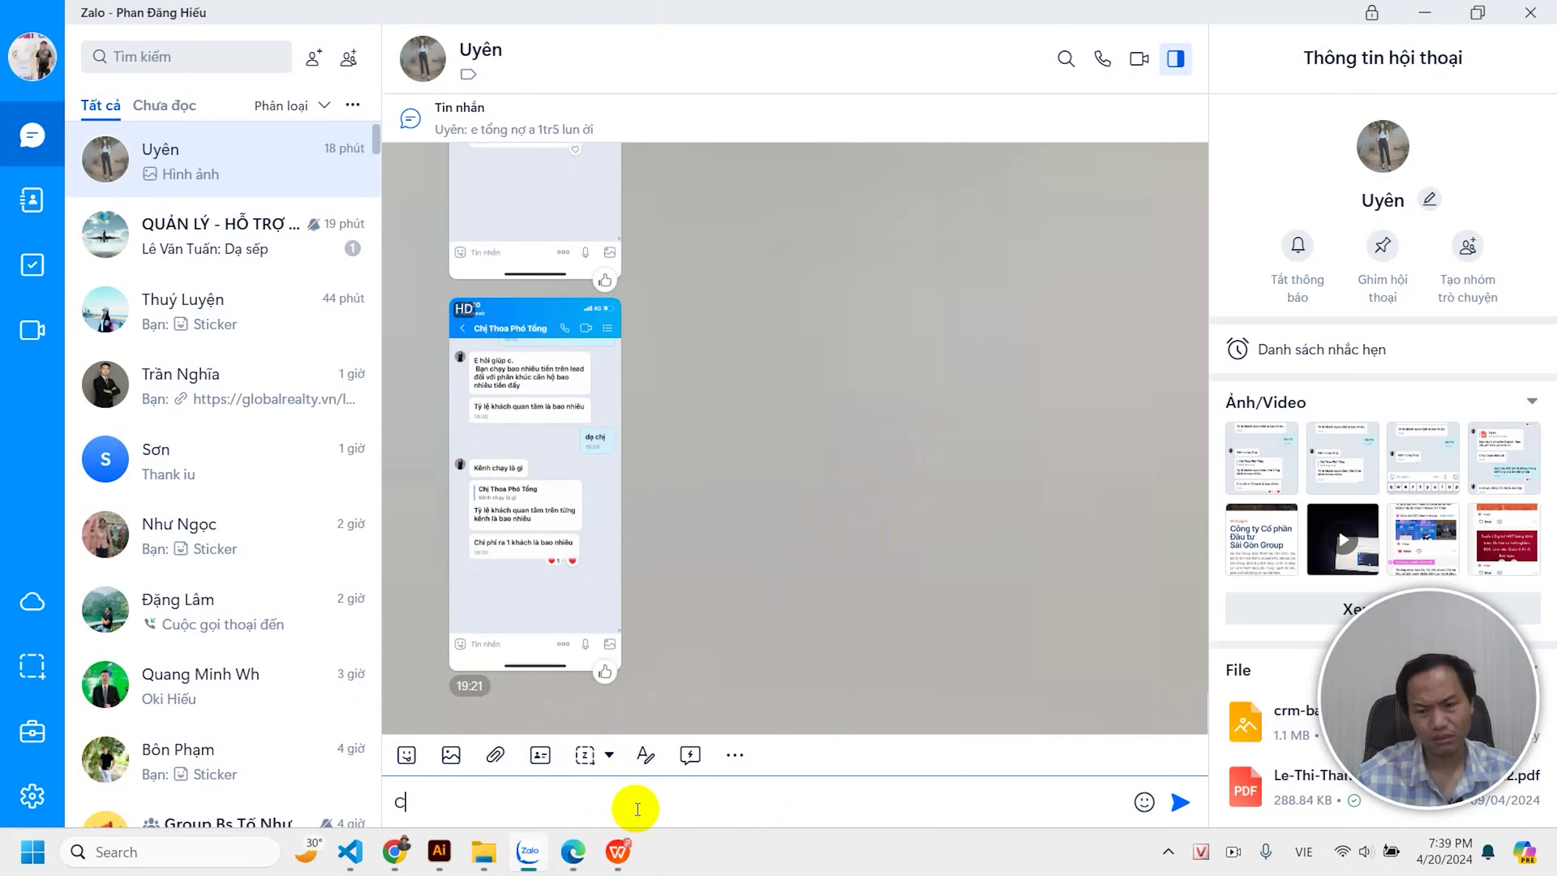
pyautogui.press('BackSpace')
pyautogui.write('không em')
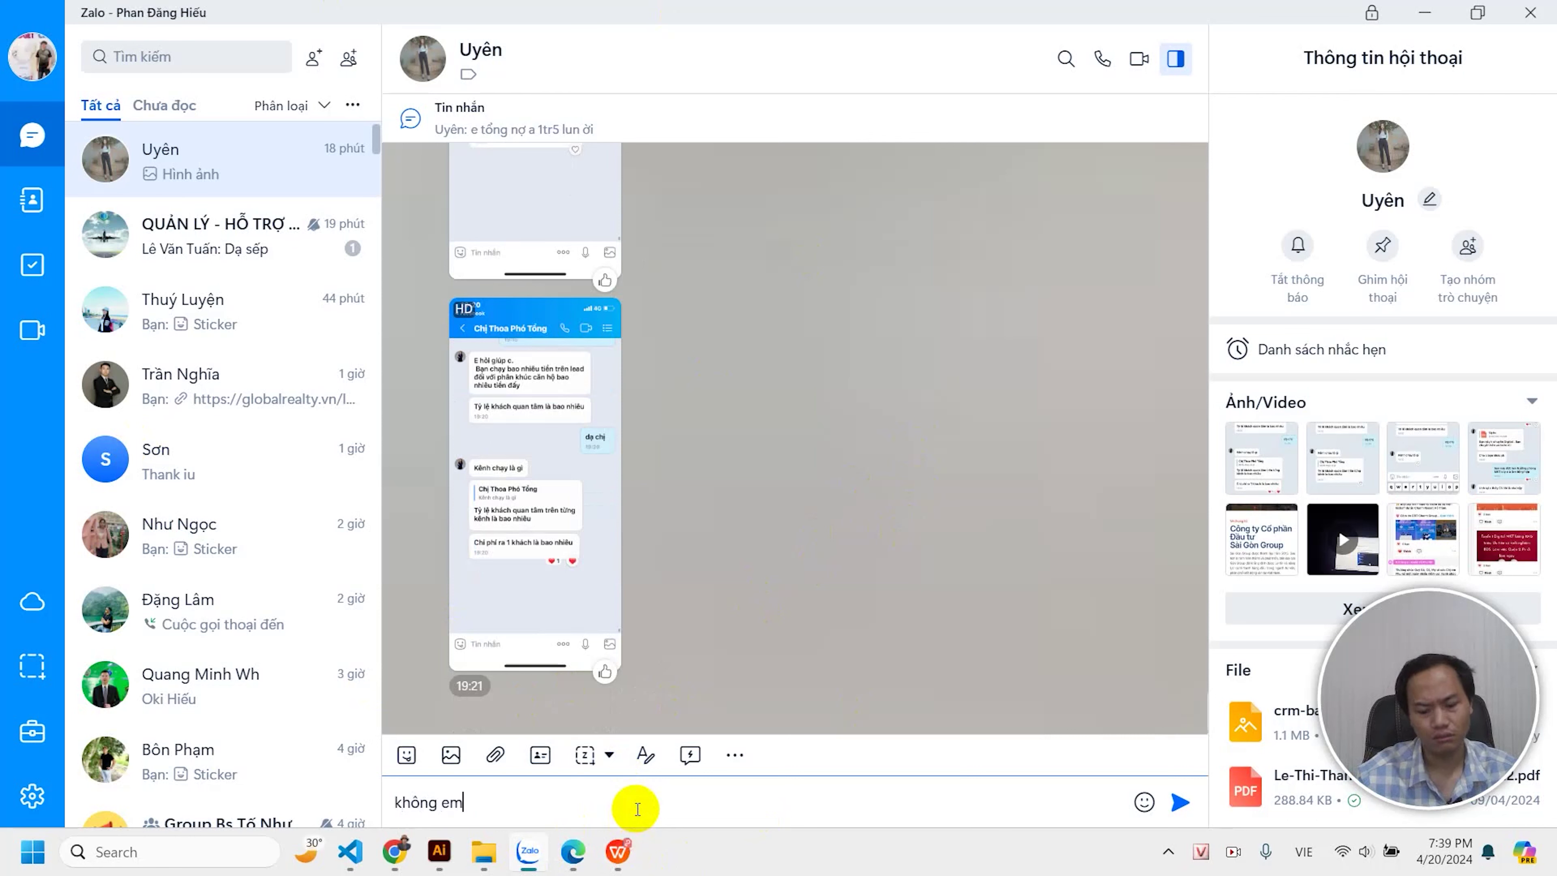
pyautogui.press('BackSpace')
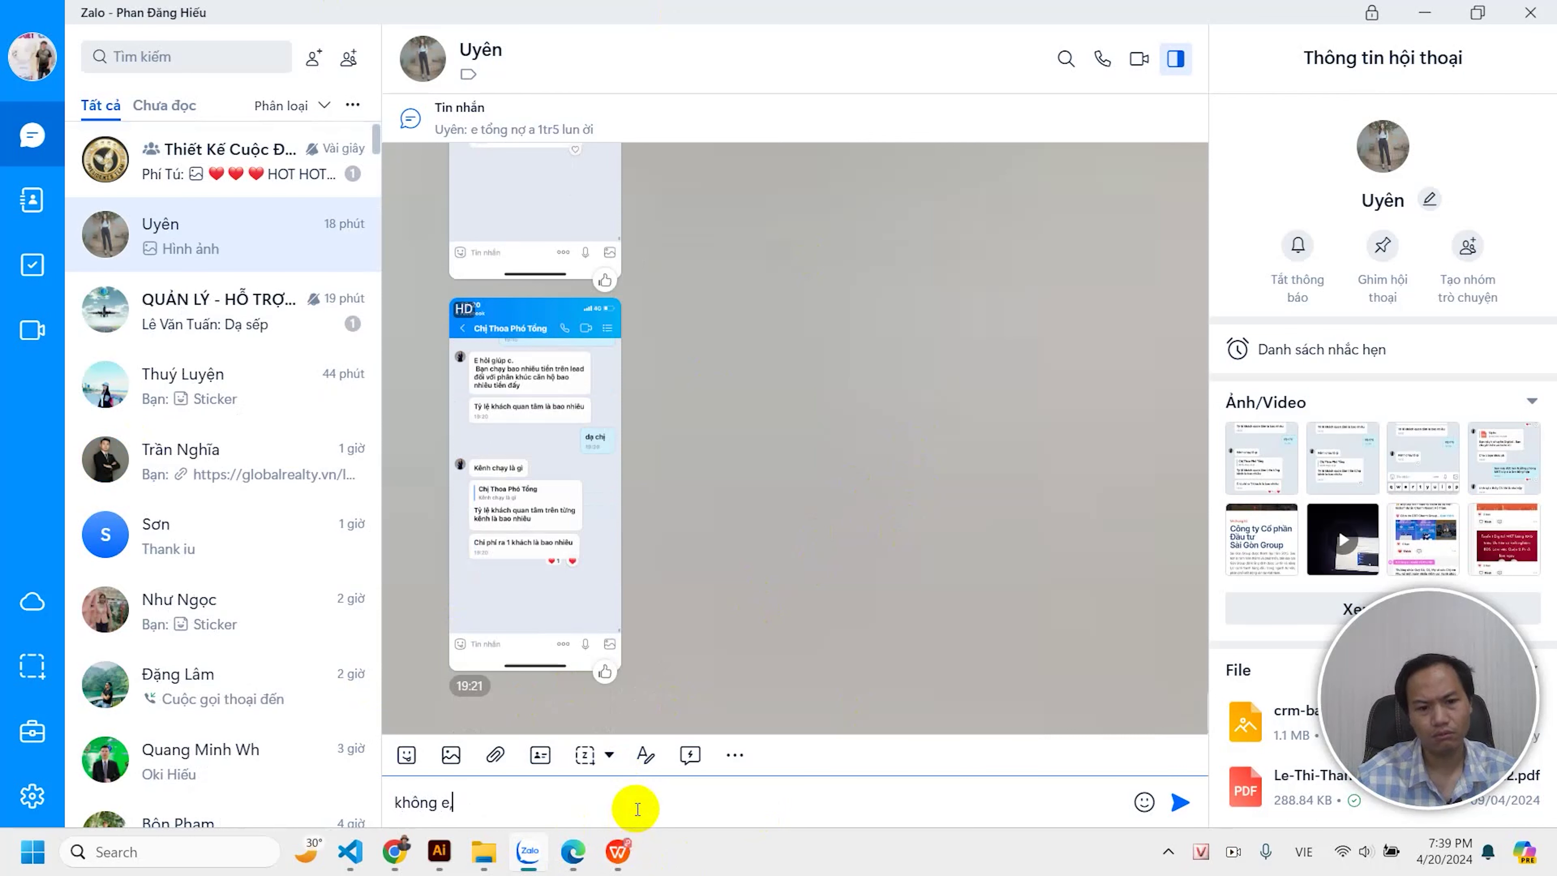
pyautogui.write('m')
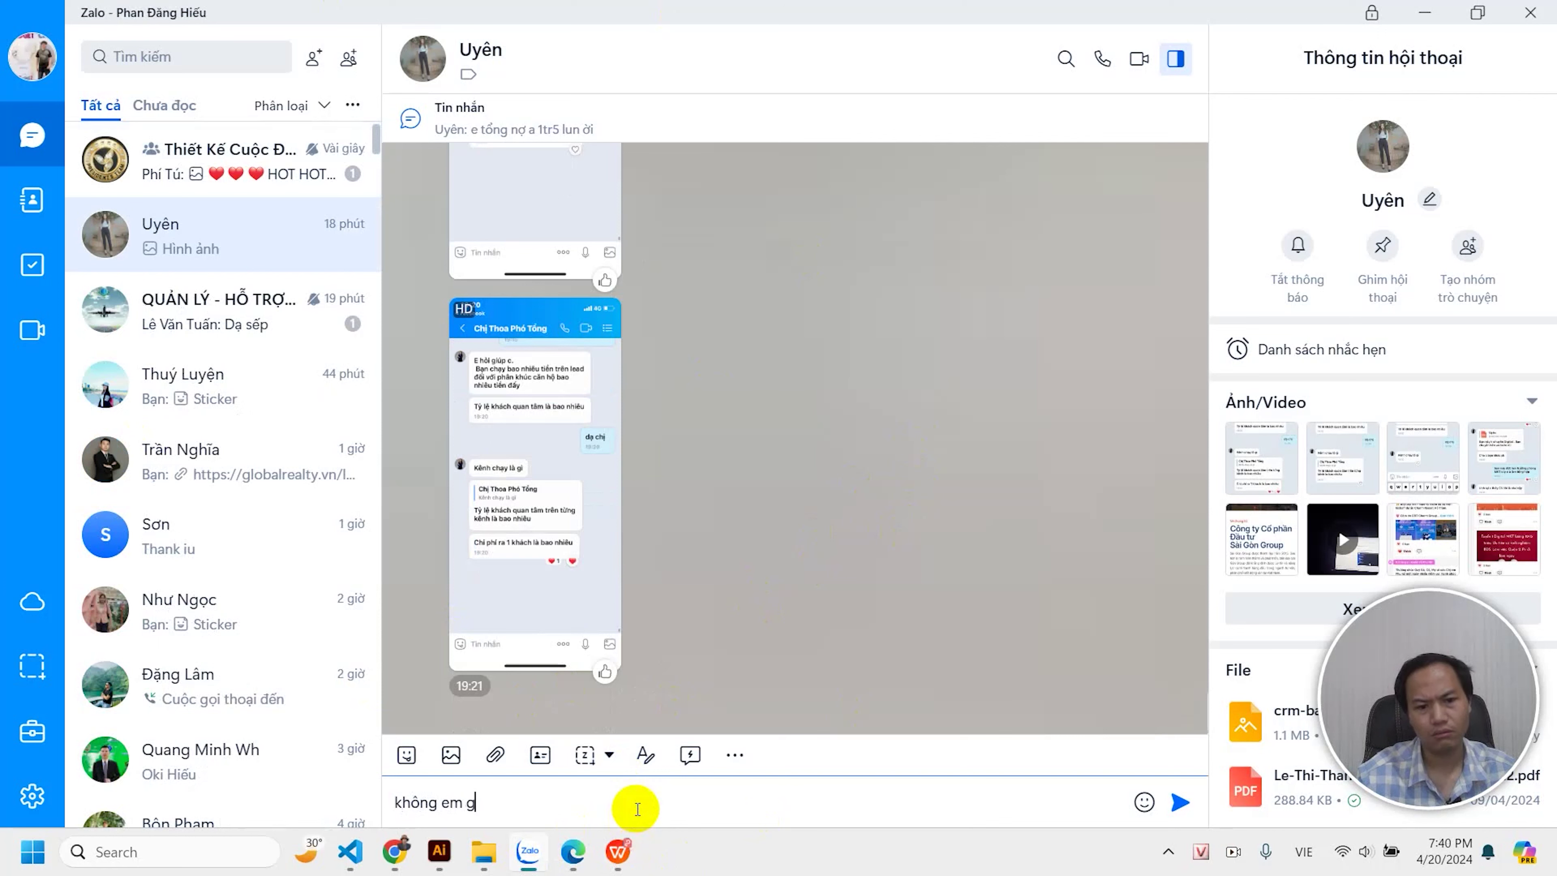
pyautogui.press('BackSpace')
pyautogui.write(',')
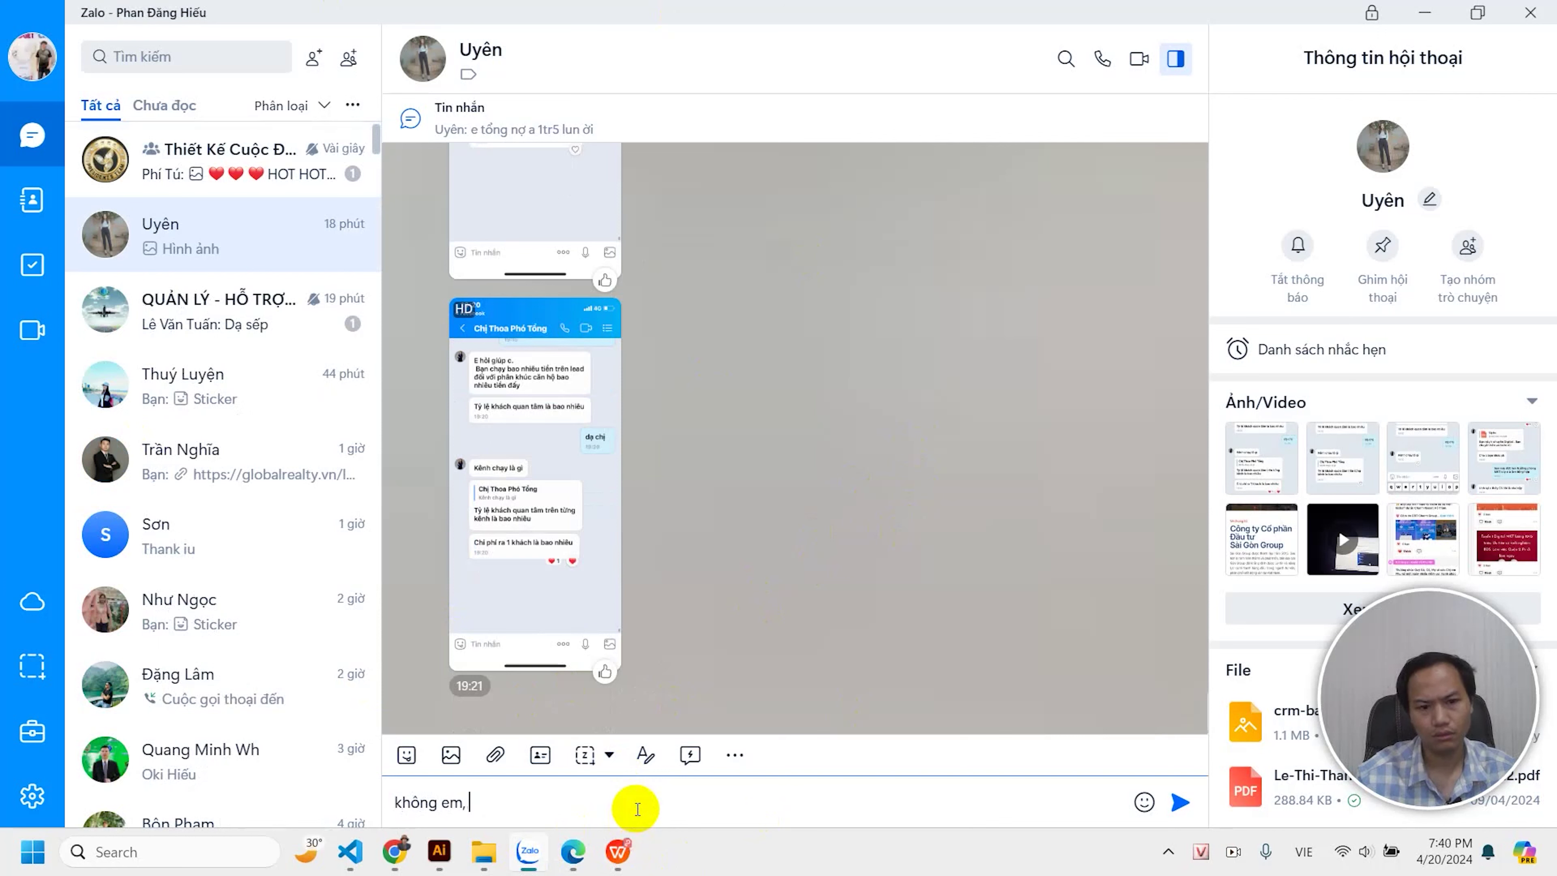
# Continue the reply with "giờ doanh nghiệp mà kiếm marketing mà còn nhìn vào các chỉ số đó mà đánh giá sẽ rất khó".
pyautogui.write(' gui')
pyautogui.write('f doanh')
pyautogui.write(' nghiệp mà ')
pyautogui.write('kiếm ')
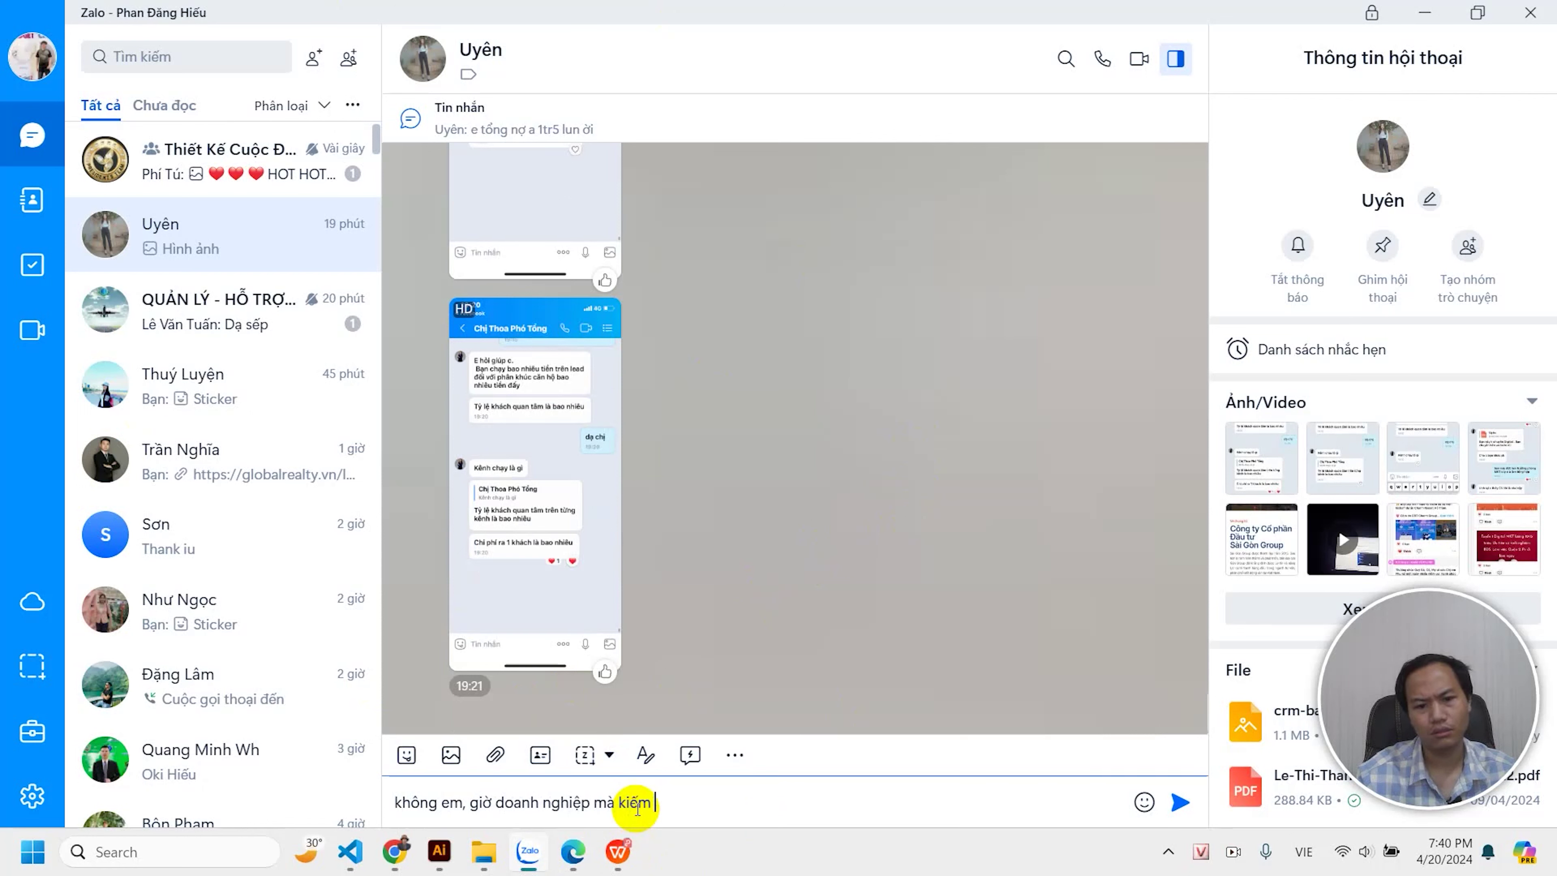
pyautogui.write('marketing ma')
pyautogui.write('f còn nhi')
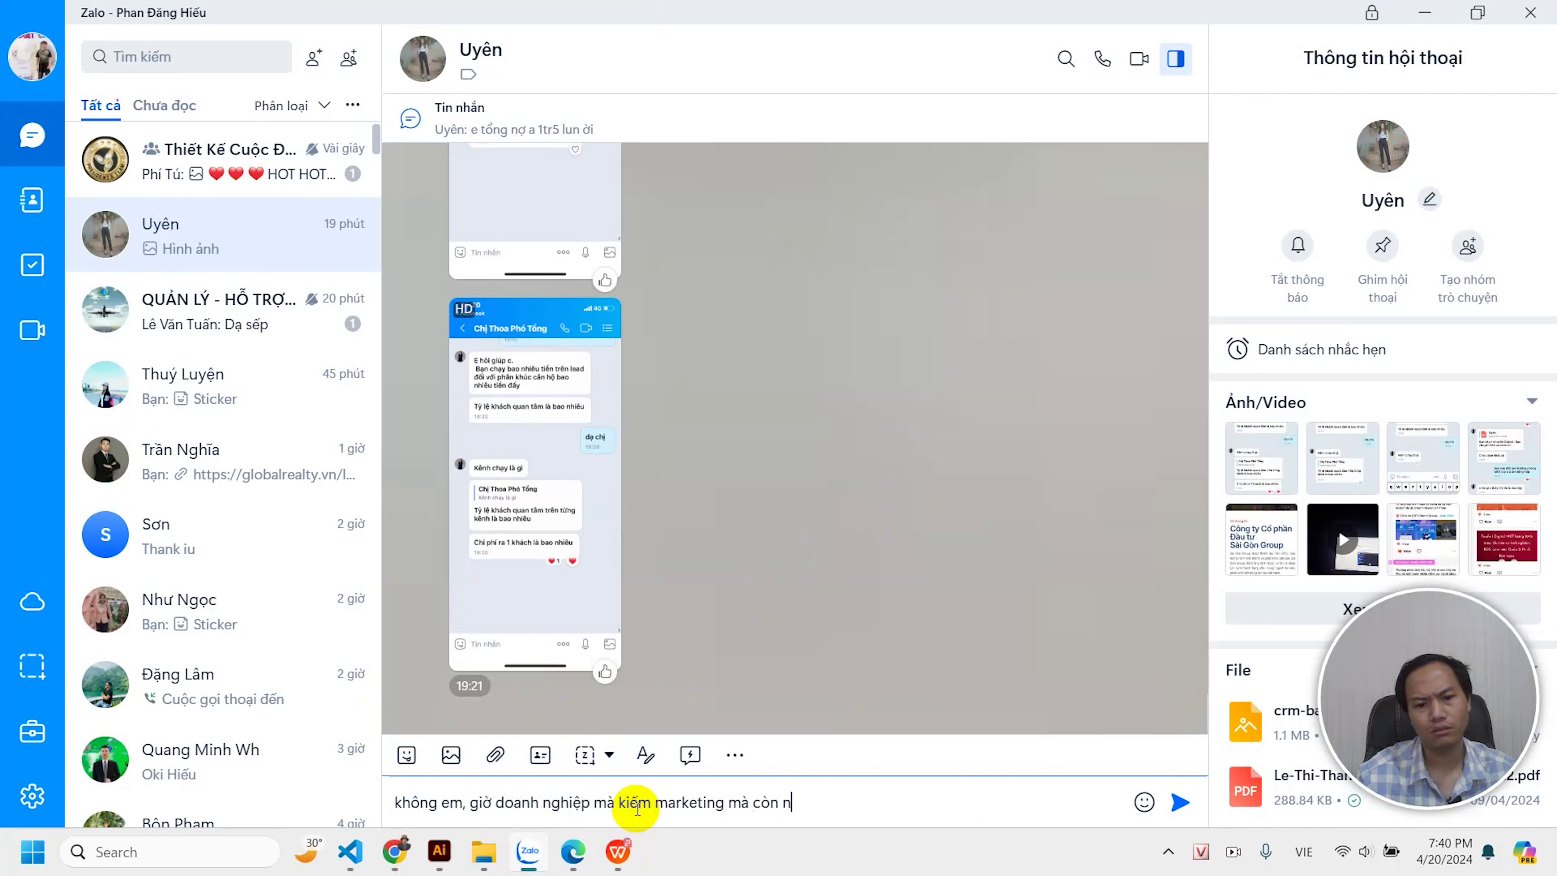
pyautogui.write('fn vào các c')
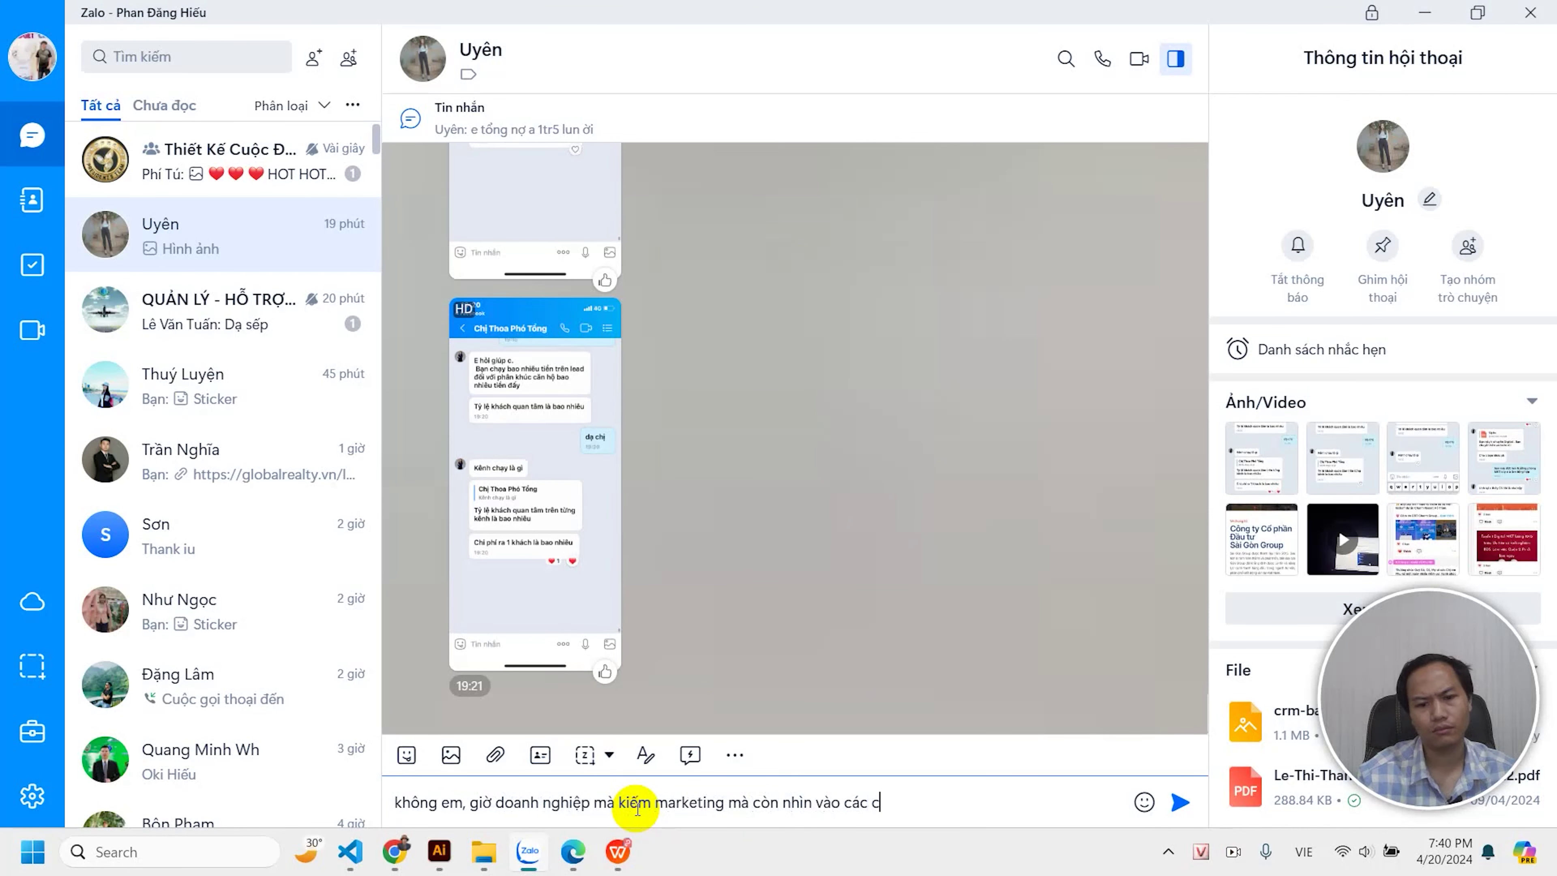
pyautogui.write('hỉ số đó')
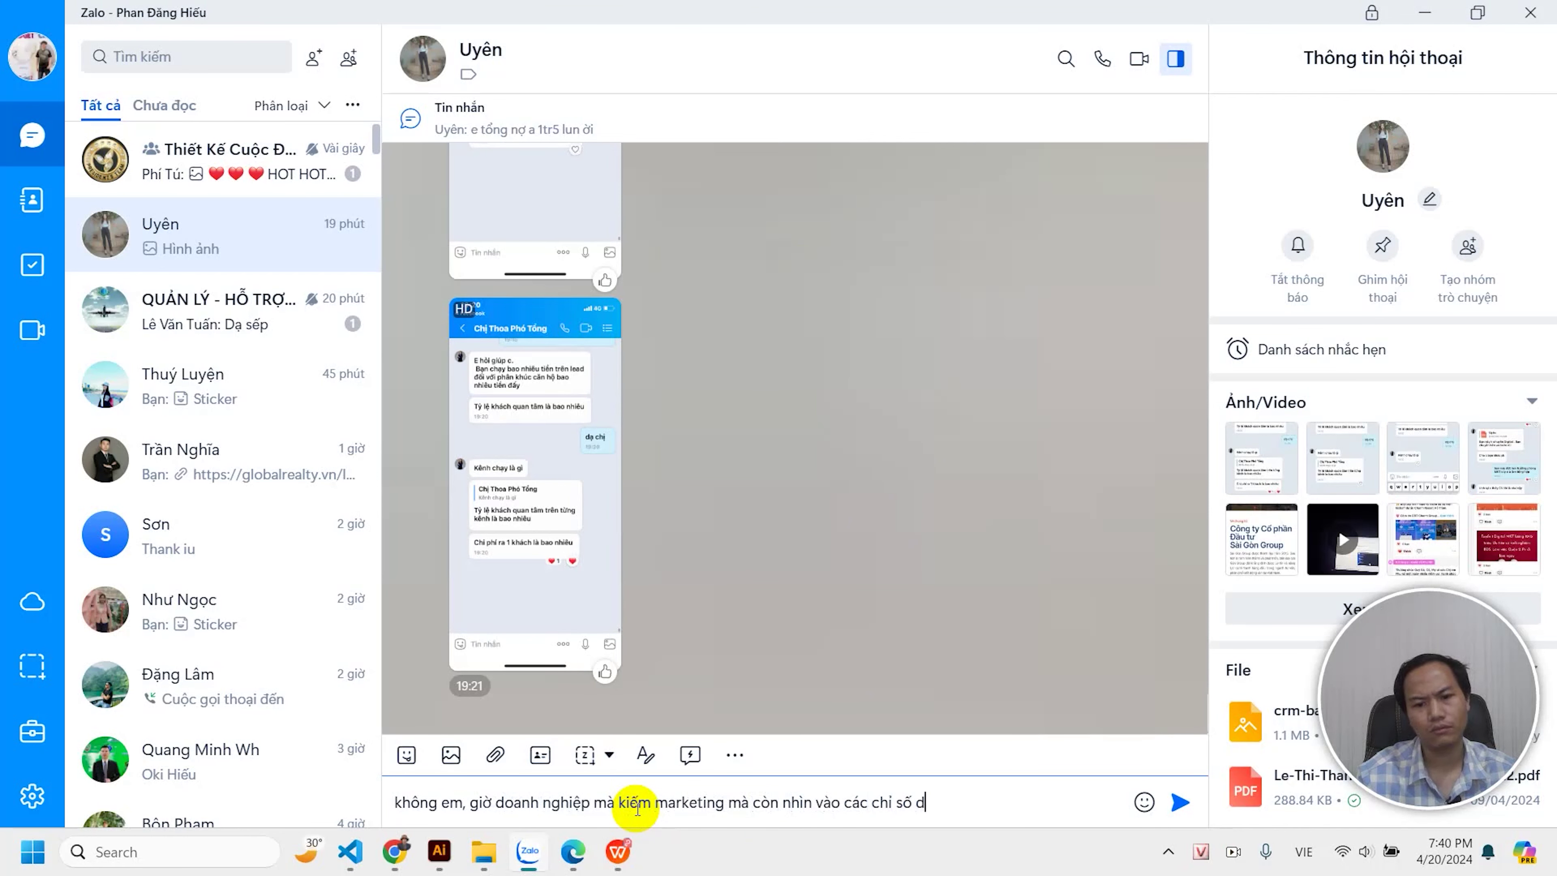
pyautogui.write(' mà đánh giá s')
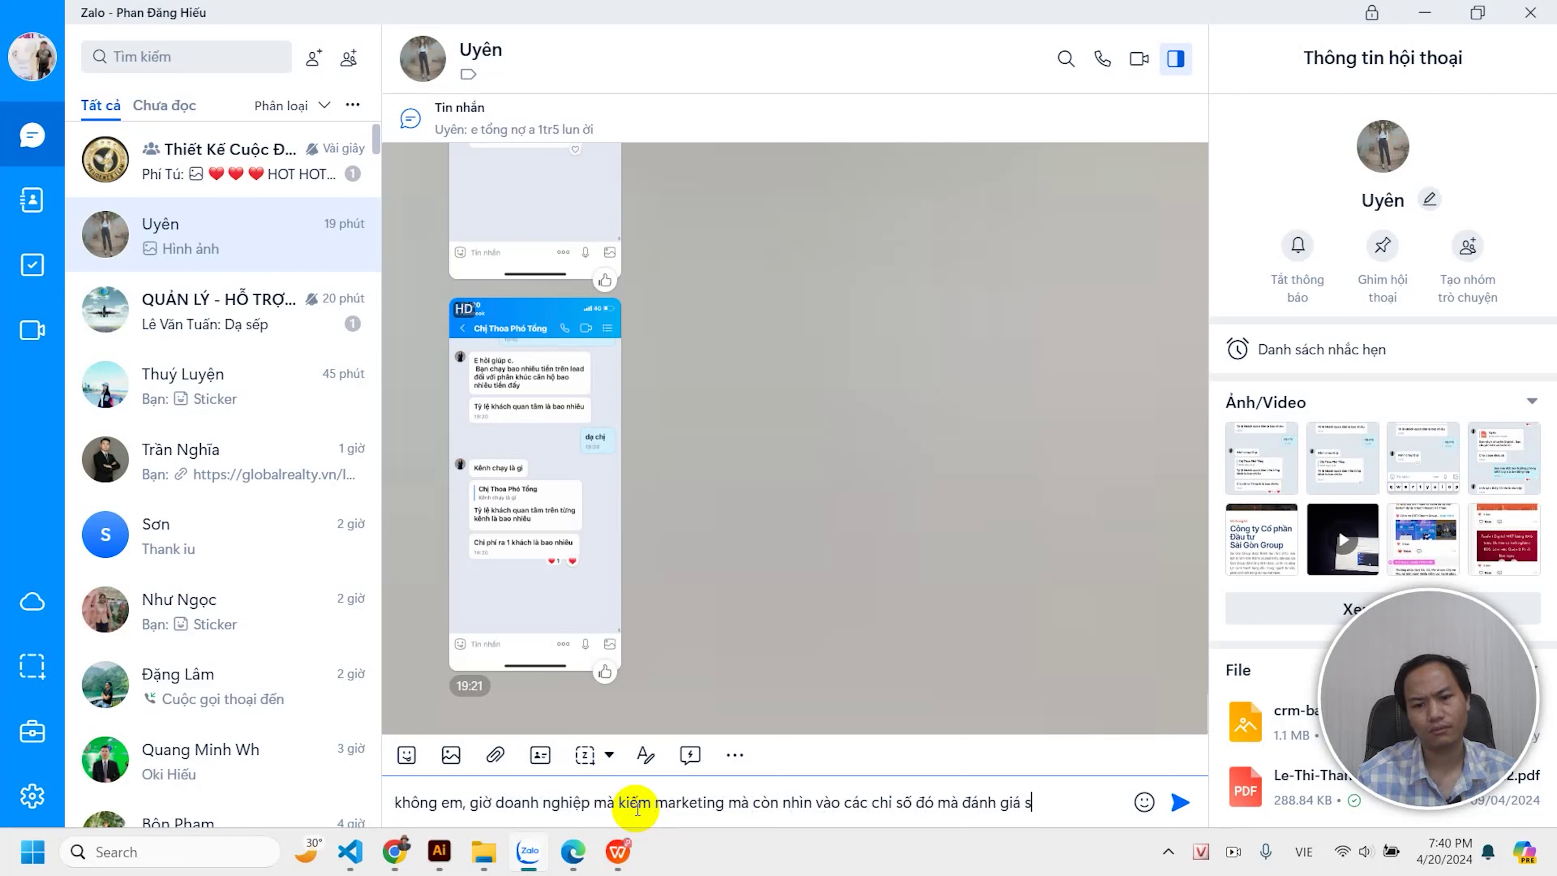
pyautogui.write('ẽ raất khó')
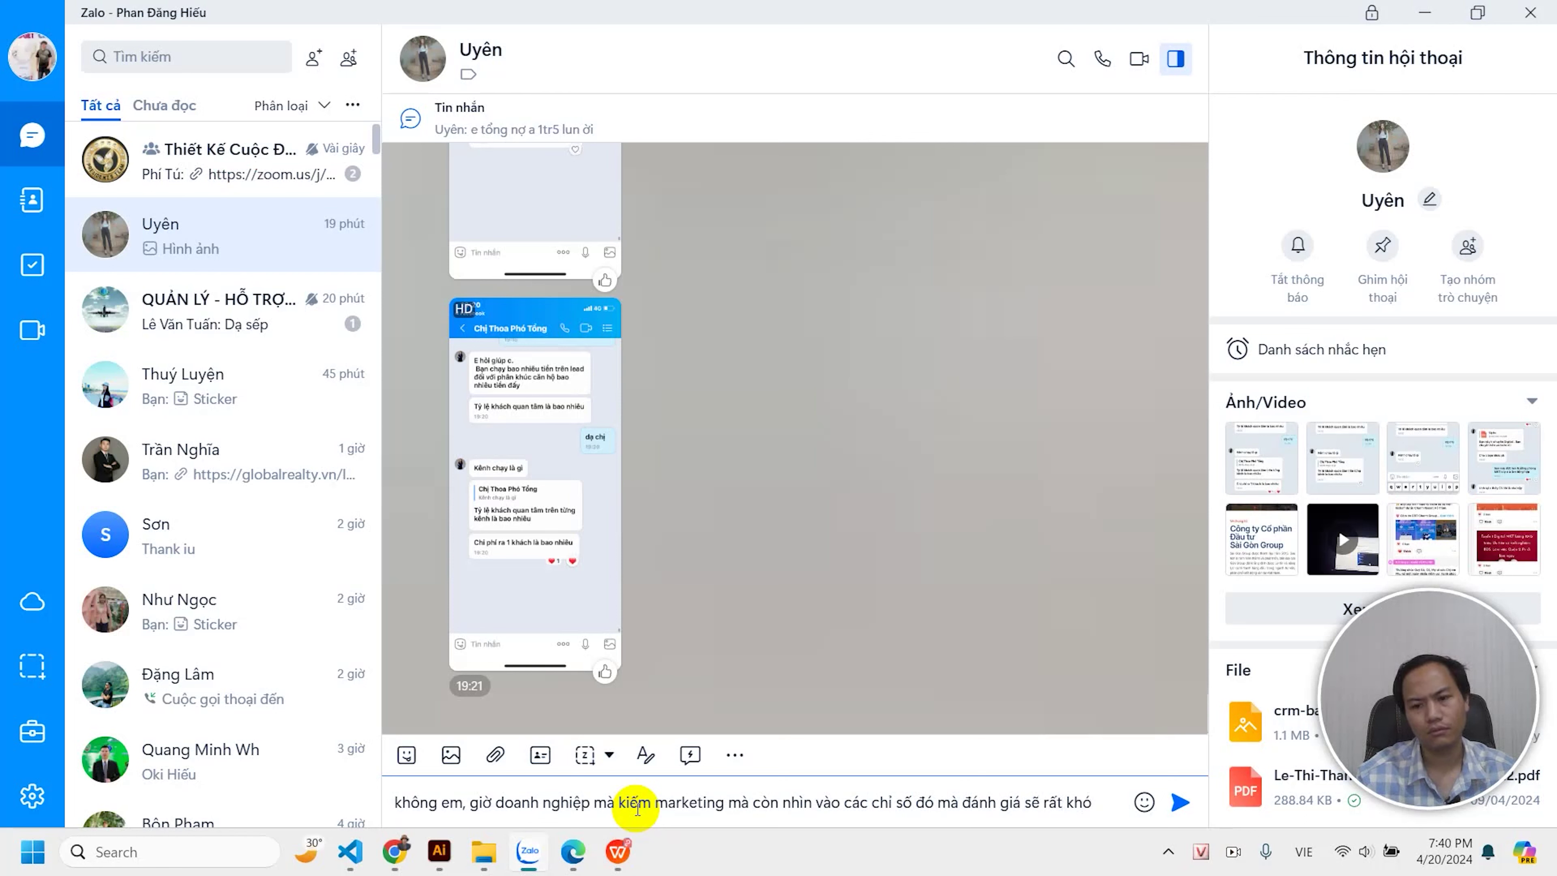
# Add ", phần lớn các bạn mới ra trường sẽ đưa ra 1 con số ví dụ 1-300k... rồi" to the draft reply.
pyautogui.write(', phần lớn các an')
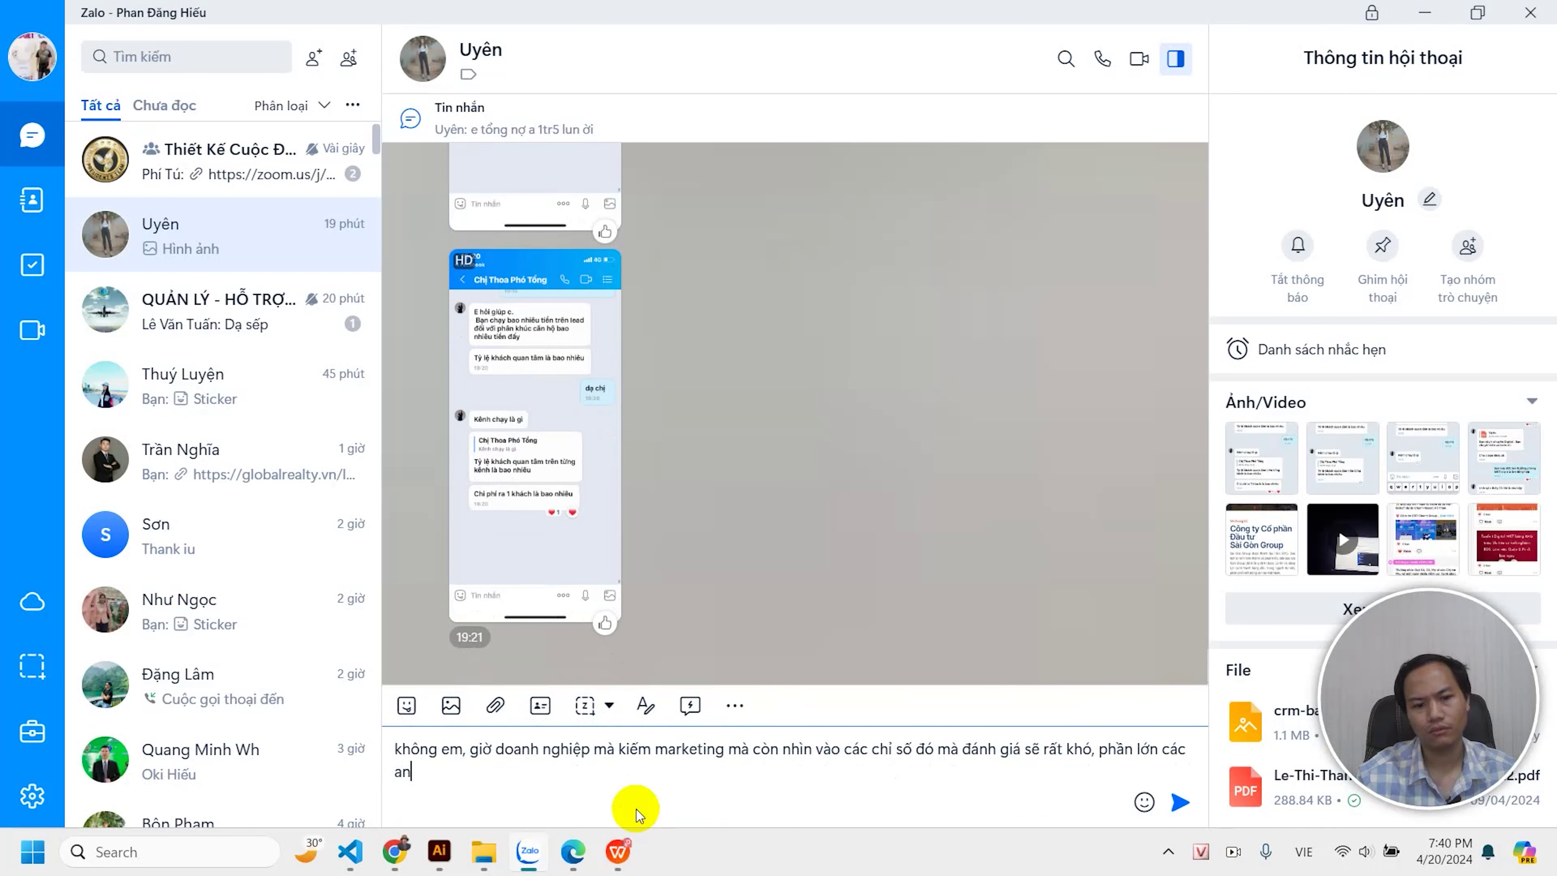
pyautogui.press('BackSpace')
pyautogui.press('BackSpace')
pyautogui.write('bạn mới ra trường sẽ đưa rea')
pyautogui.press('BackSpace')
pyautogui.press('BackSpace')
pyautogui.write('a 1 con s')
pyautogui.write('ố')
pyautogui.write(' la')
pyautogui.press('BackSpace')
pyautogui.press('BackSpace')
pyautogui.press('BackSpace')
pyautogui.write('ví dụ 1')
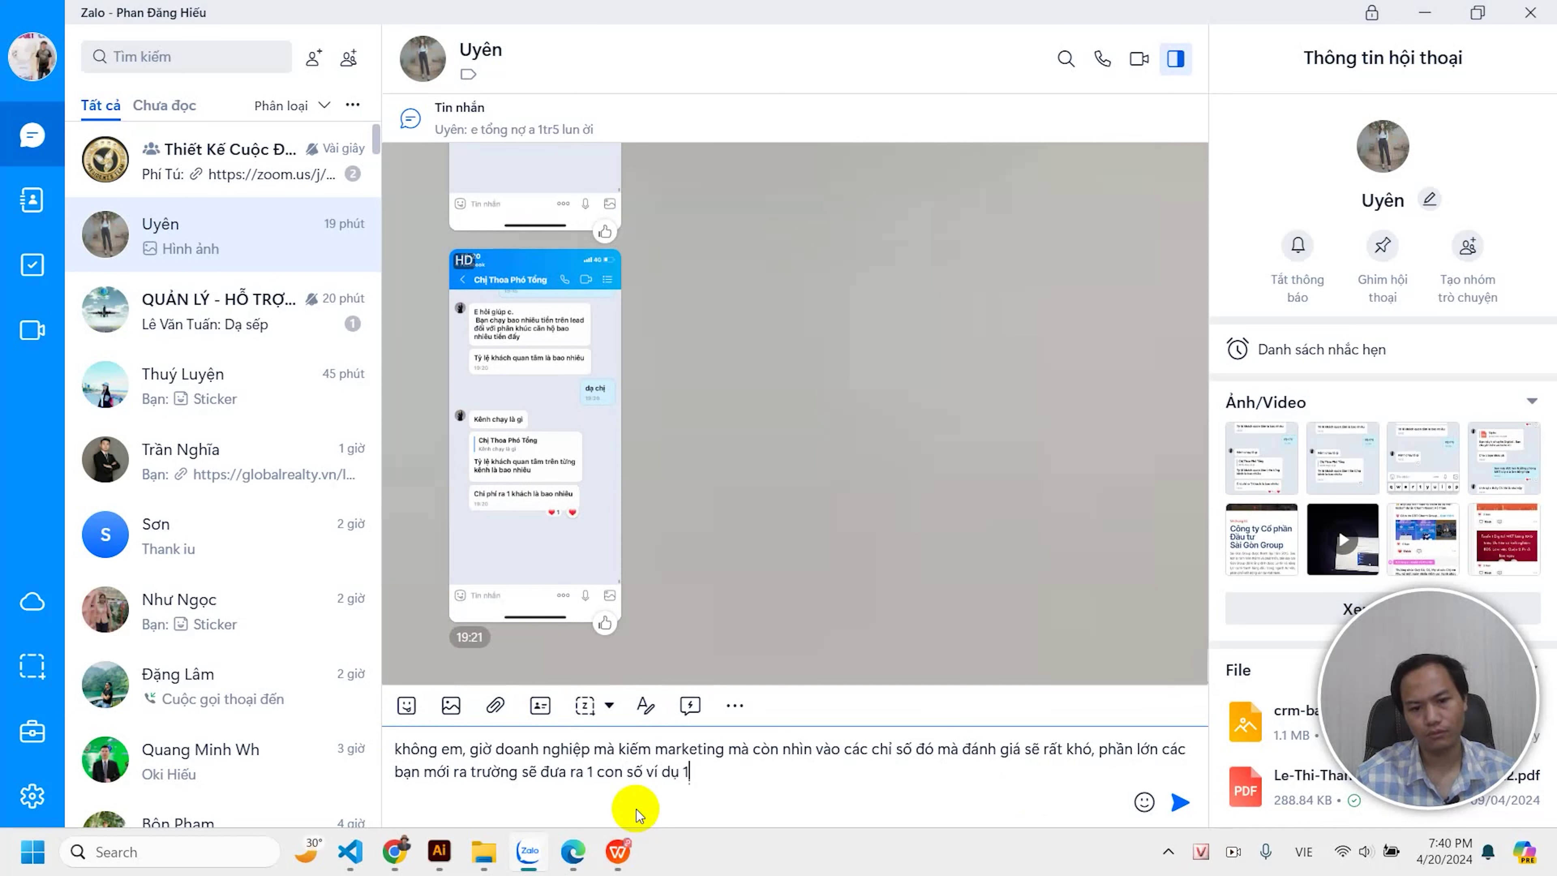
pyautogui.write('-300k... rồi r')
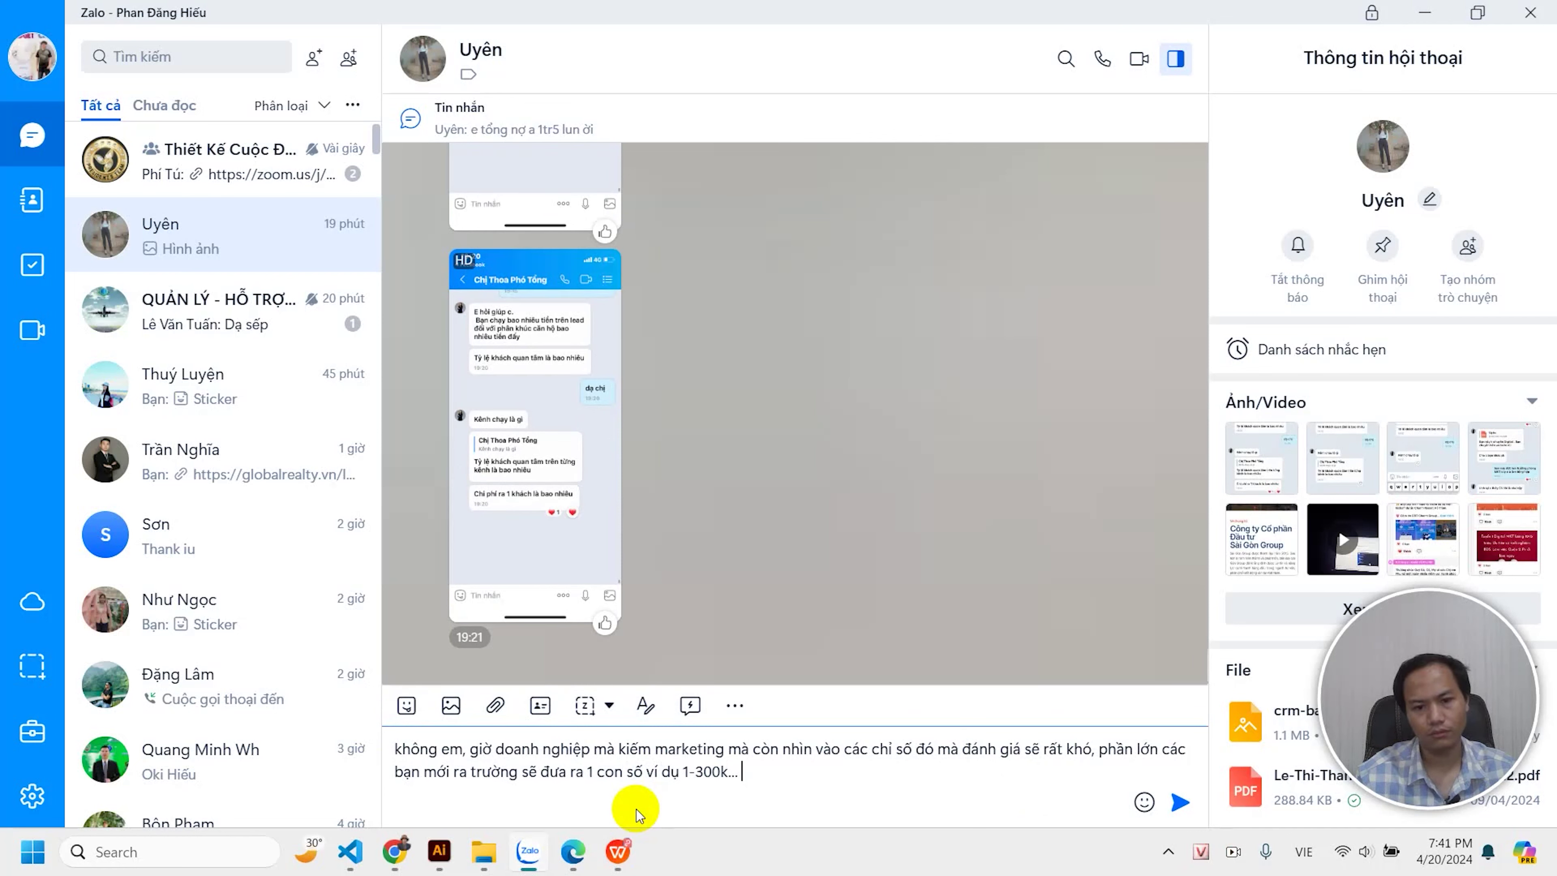
# Extend the draft reply with "nói văn cho hay, sau đó để vào công ty".
pyautogui.press('BackSpace')
pyautogui.write('t')
pyautogui.press('BackSpace')
pyautogui.write('nói v')
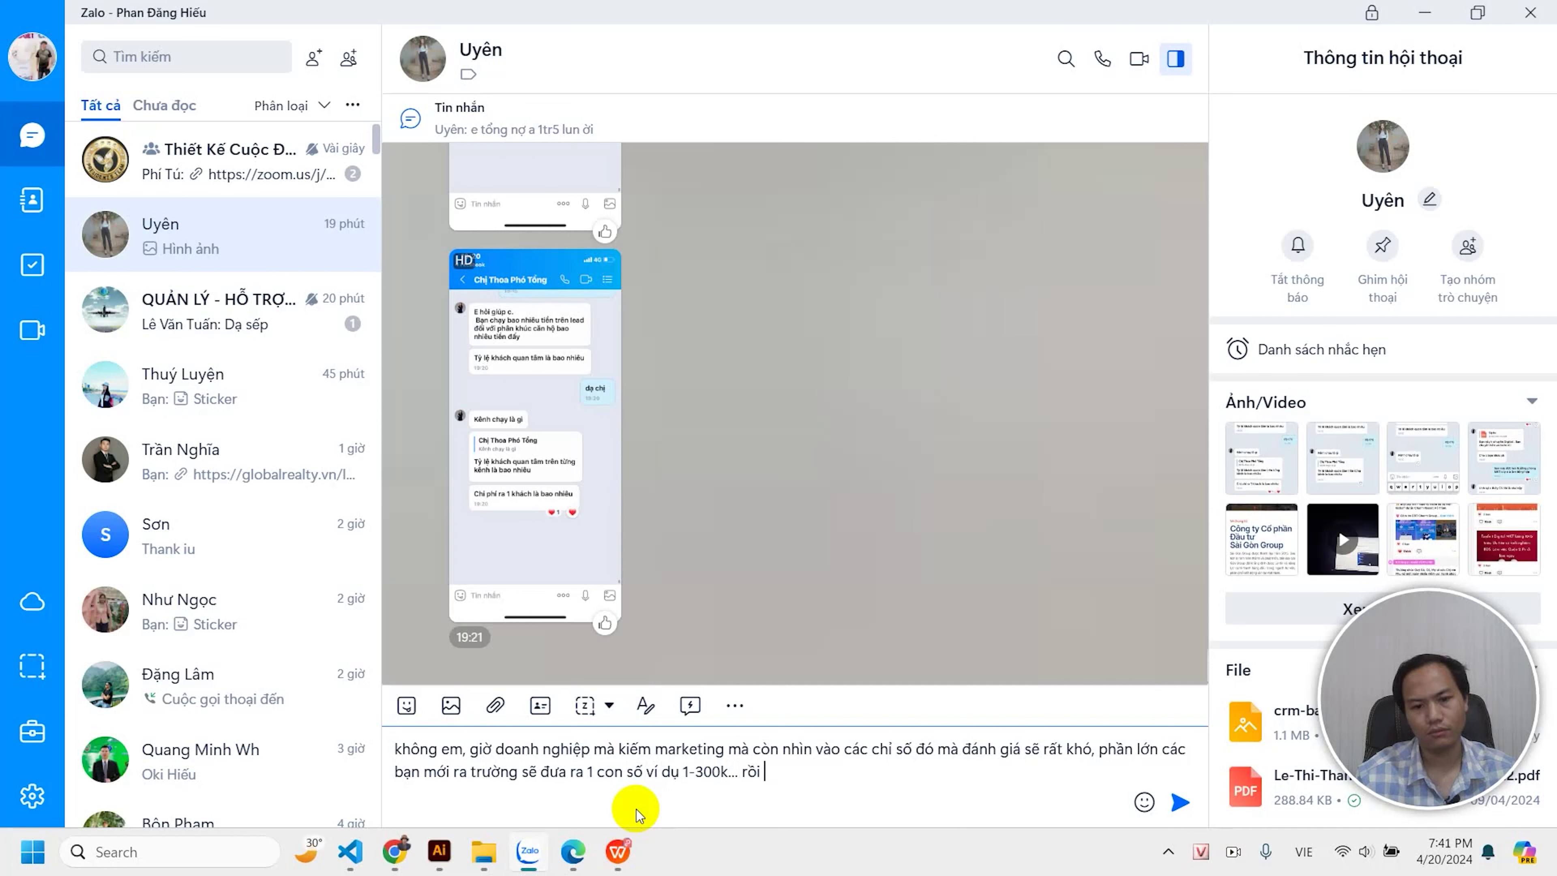
pyautogui.write('ăn cho hay,')
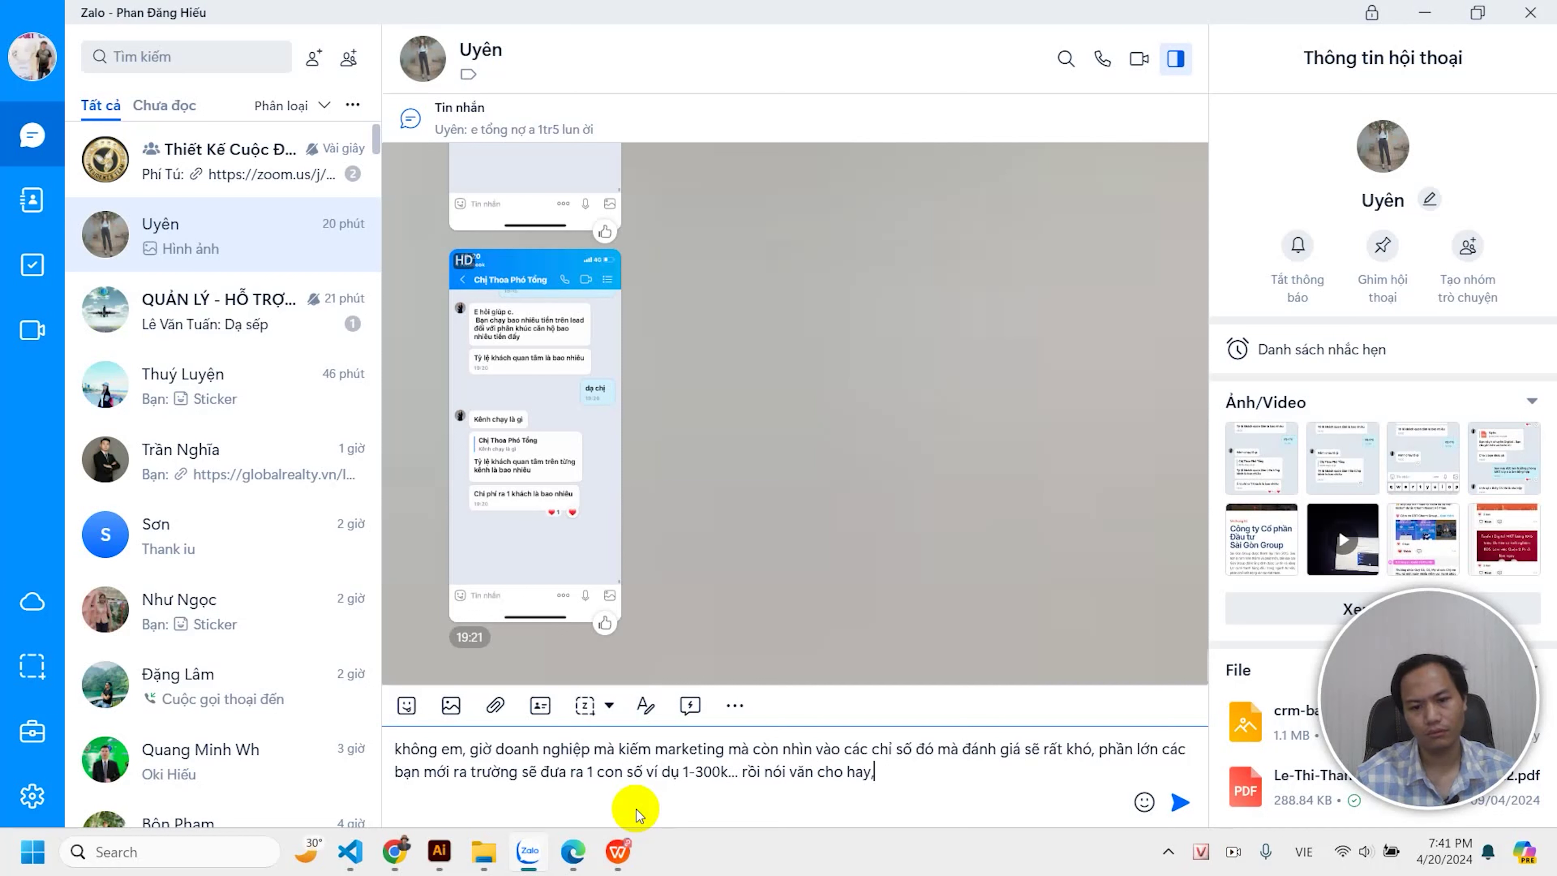
pyautogui.write(' sau đó để vào công ty')
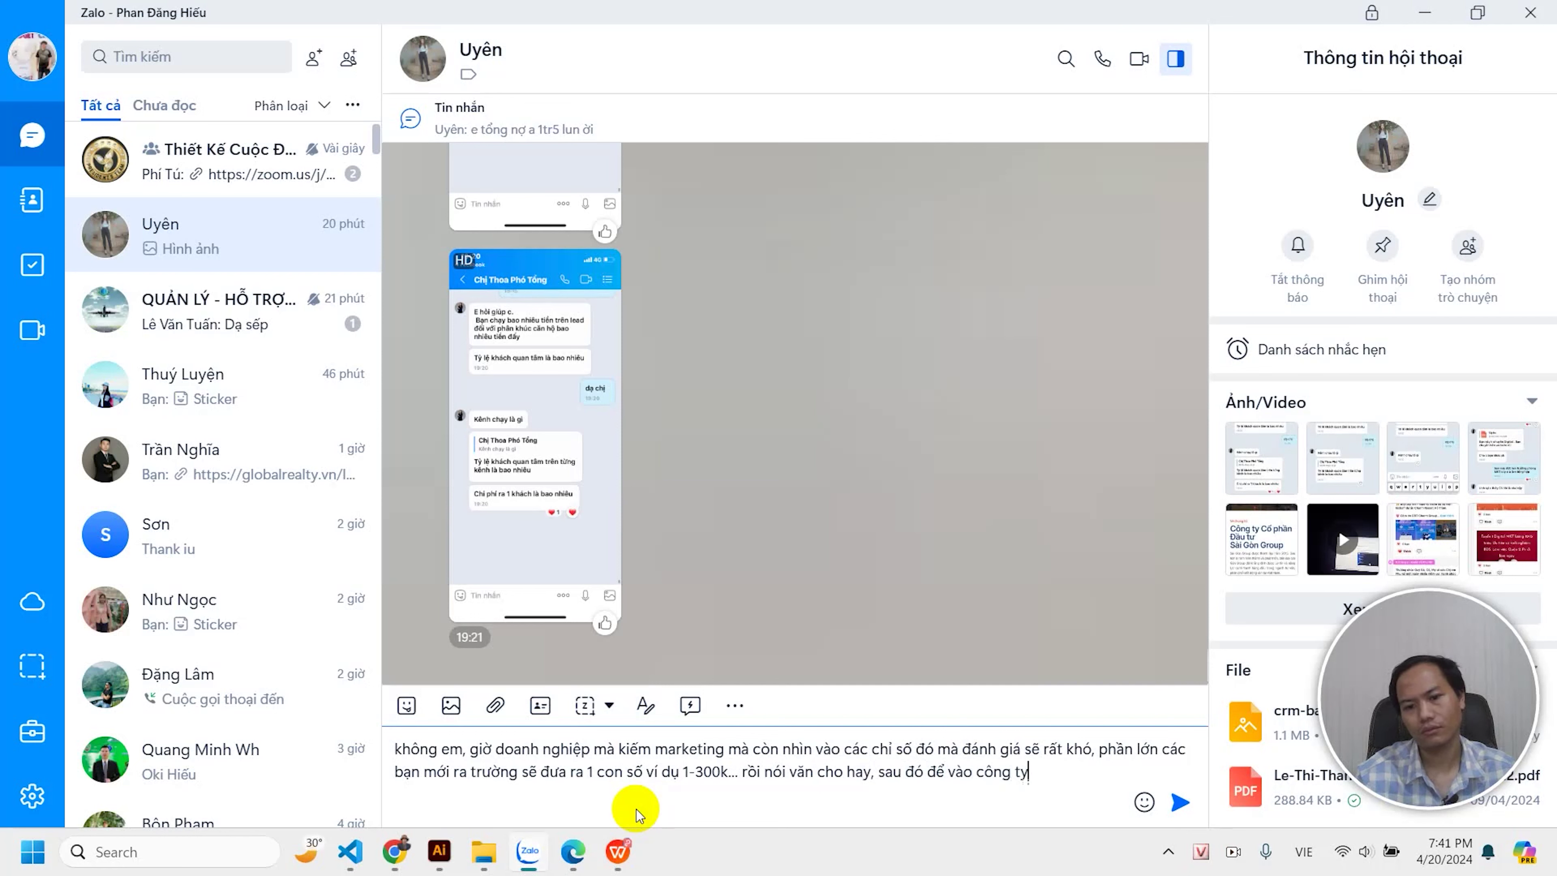
# Complete the draft reply with "làm. được thì được không được thì off.".
pyautogui.write(' làm. được thì được không được thiof')
pyautogui.press('BackSpace')
pyautogui.press('BackSpace')
pyautogui.press('BackSpace')
pyautogui.write('ì off')
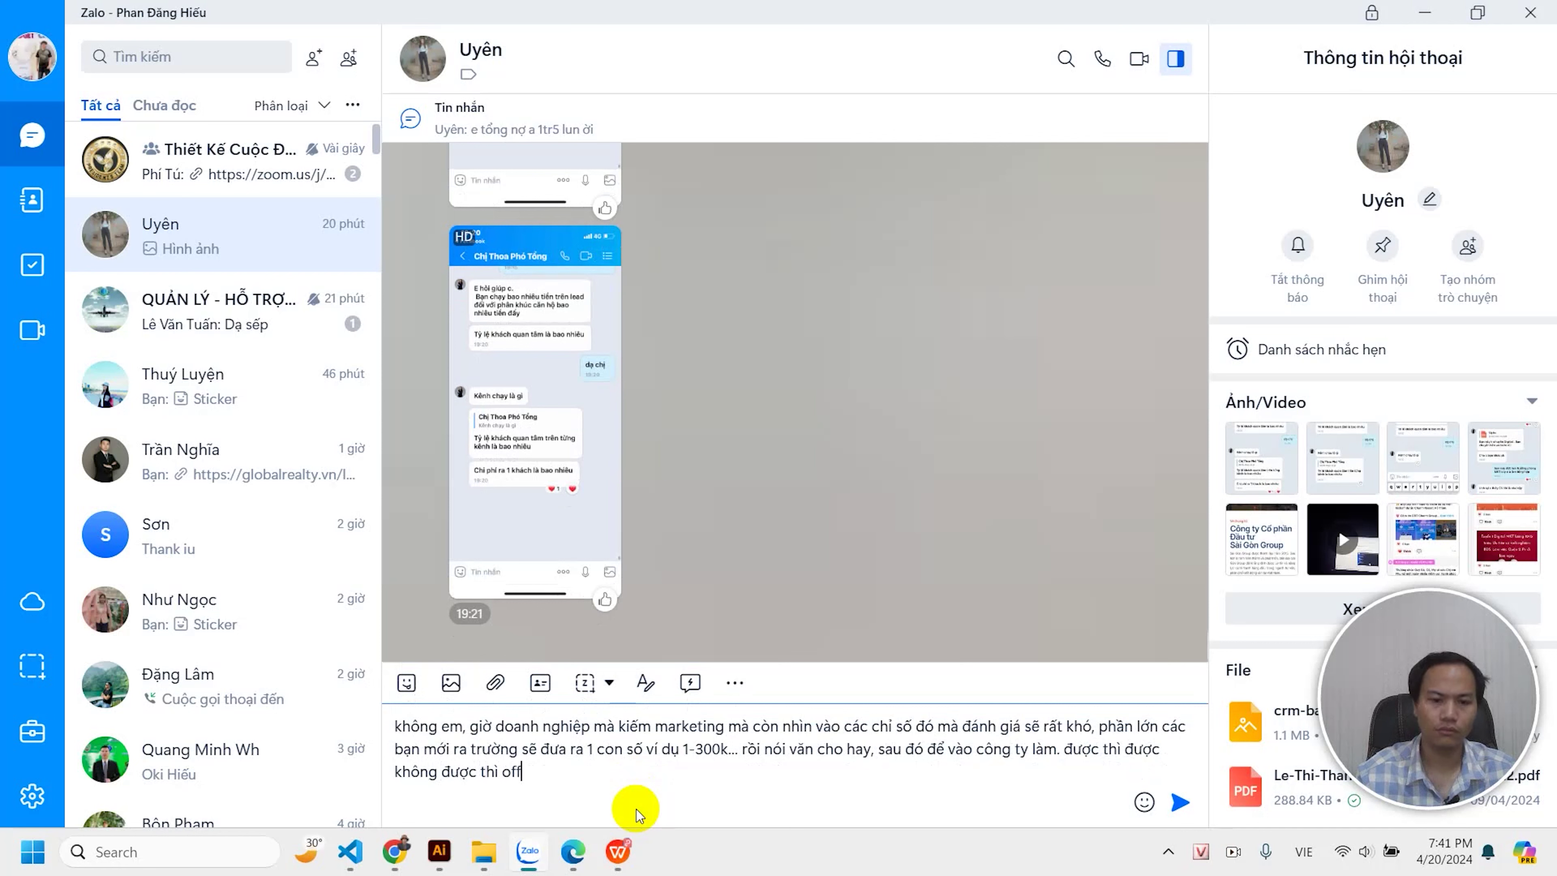
pyautogui.write('.')
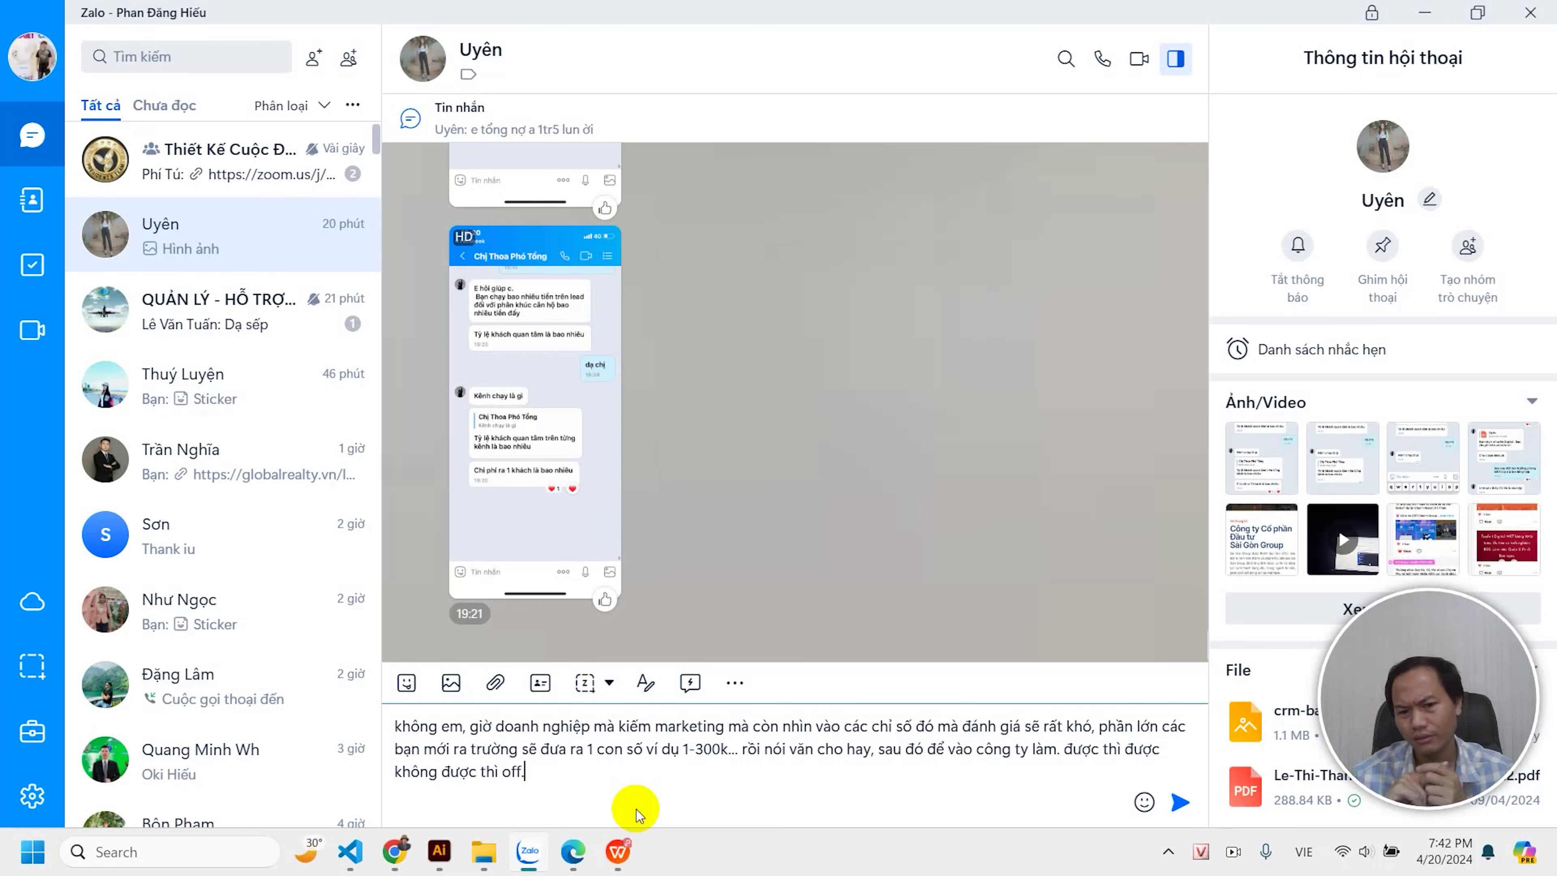
# Send the drafted reply and start a follow-up message with "doanh nghiệp bị lỗ hổng chỗ này..".
pyautogui.press('Return')
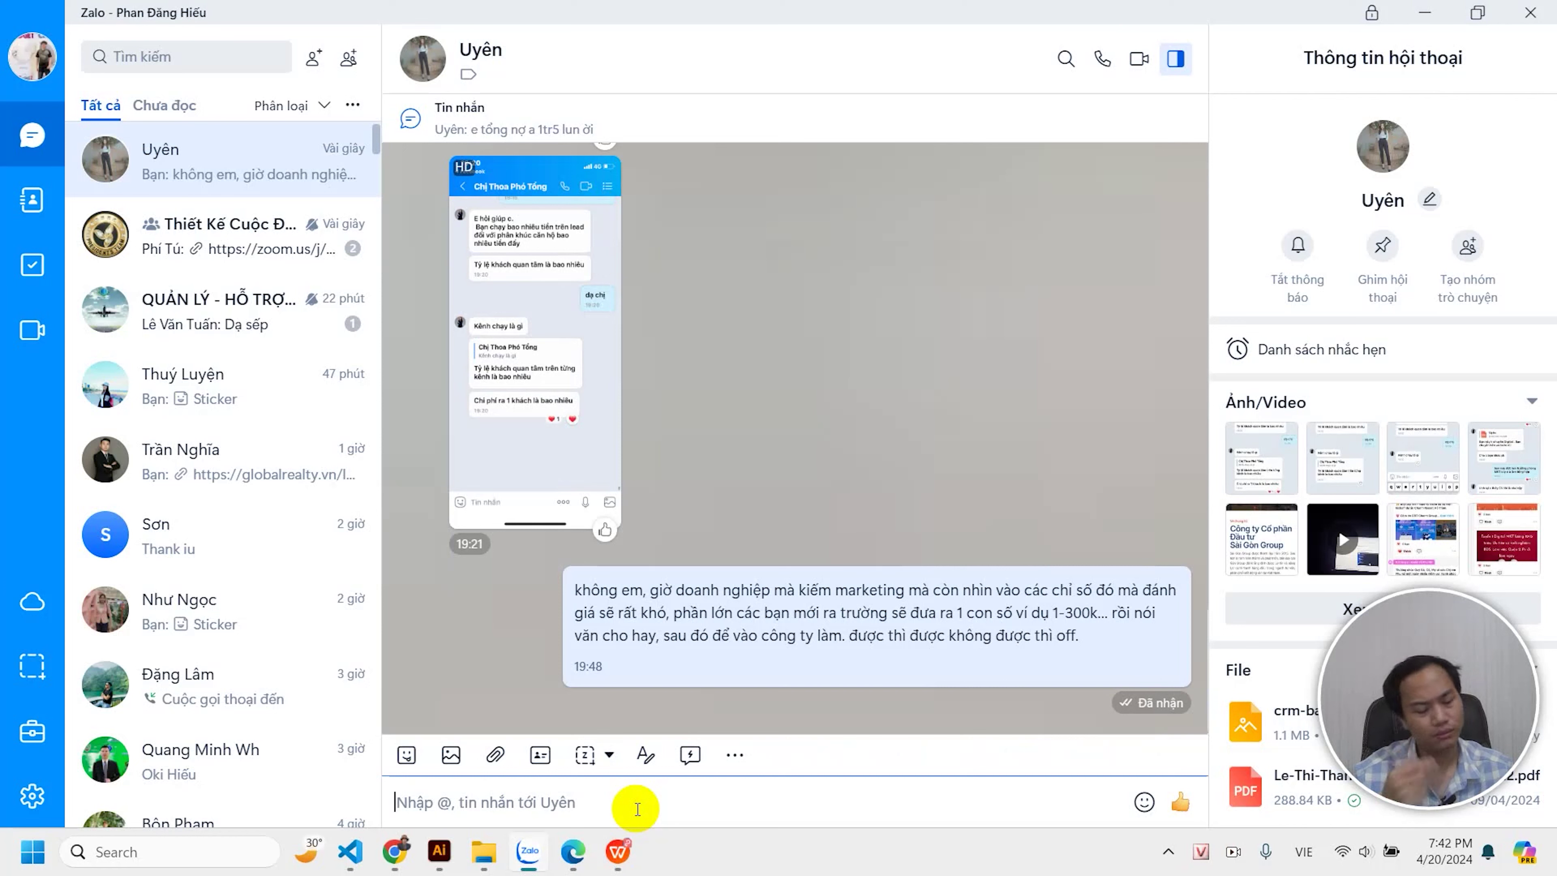
pyautogui.write('doanh nghi')
pyautogui.write('ệp bị lo')
pyautogui.write('ỗ hông')
pyautogui.write(' chỗ này..')
# Continue the follow-up with ". đó là lý do giờ hoạt động 9 năm mà chưa kiếm được 1 lead marketing đó em".
pyautogui.write('. đó là ')
pyautogui.write('lý d')
pyautogui.write('o gì')
pyautogui.write('ờ')
pyautogui.write(' hoạt động')
pyautogui.write(' 8')
pyautogui.press('BackSpace')
pyautogui.write('9 năm mà chưa kiếm được 1 lead')
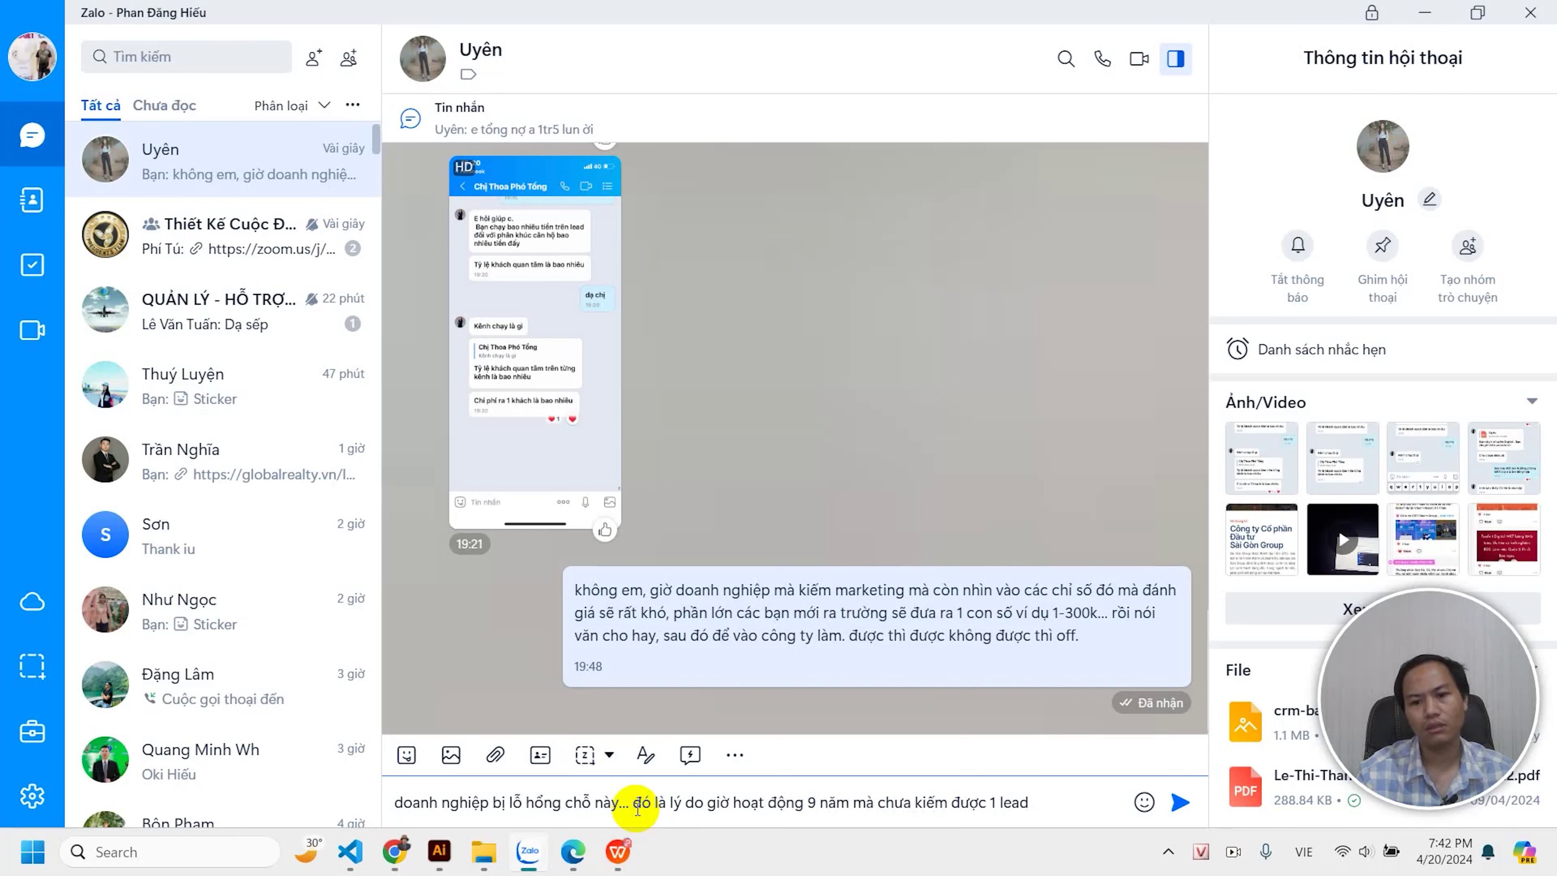
pyautogui.write(' marketing đó em')
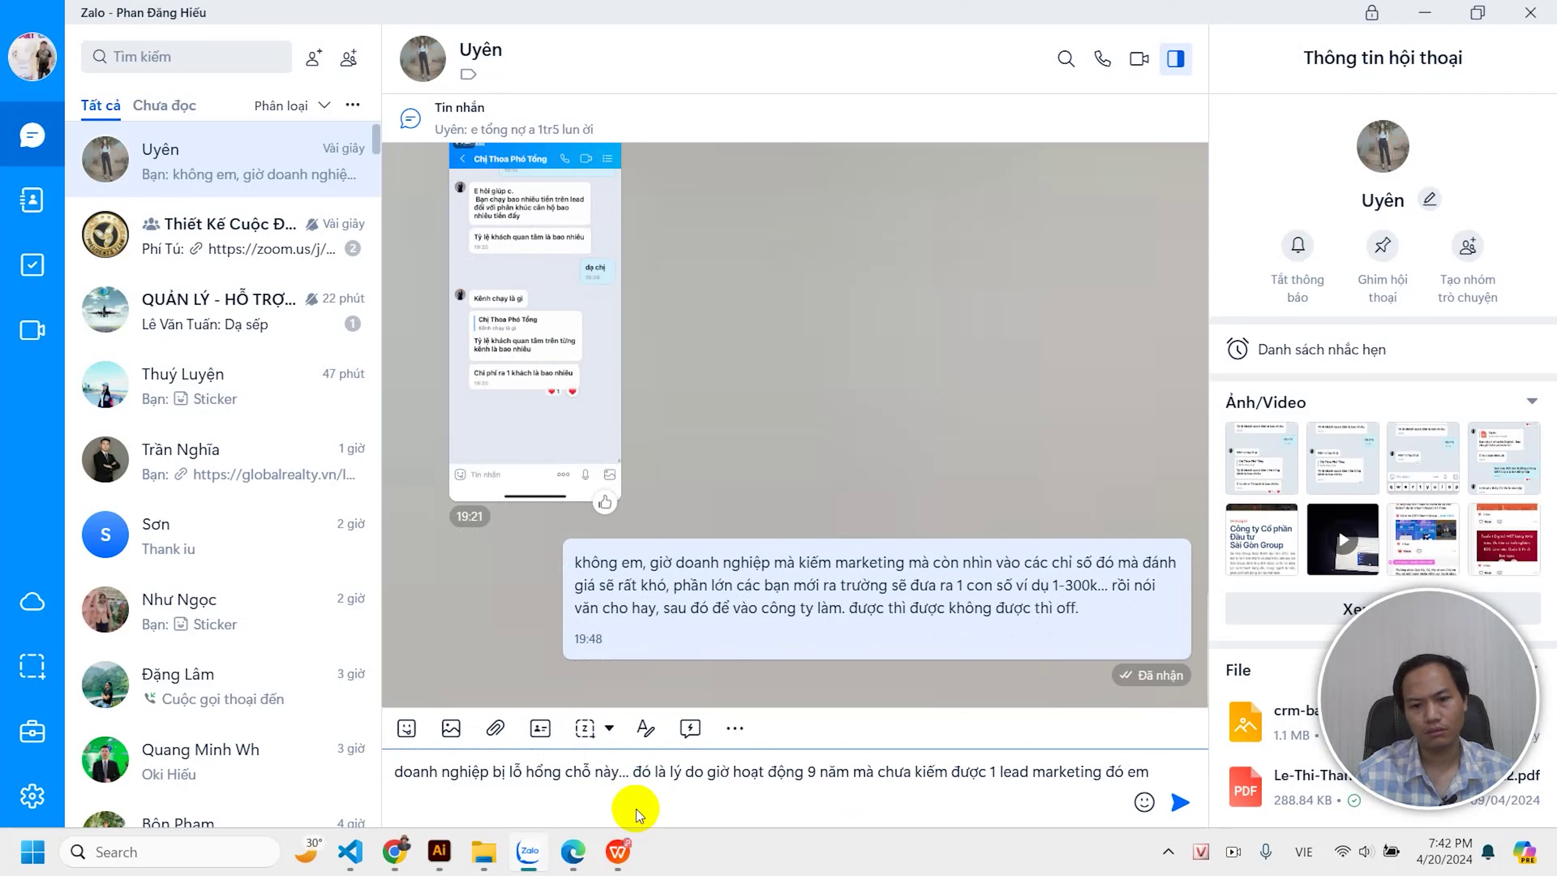
# Finish the follow-up with ". còn công ty đang kiếm nhân sự setup quảng cáo" and send it.
pyautogui.write('. còn công ')
pyautogui.write('ty đang ')
pyautogui.write('kiếm ')
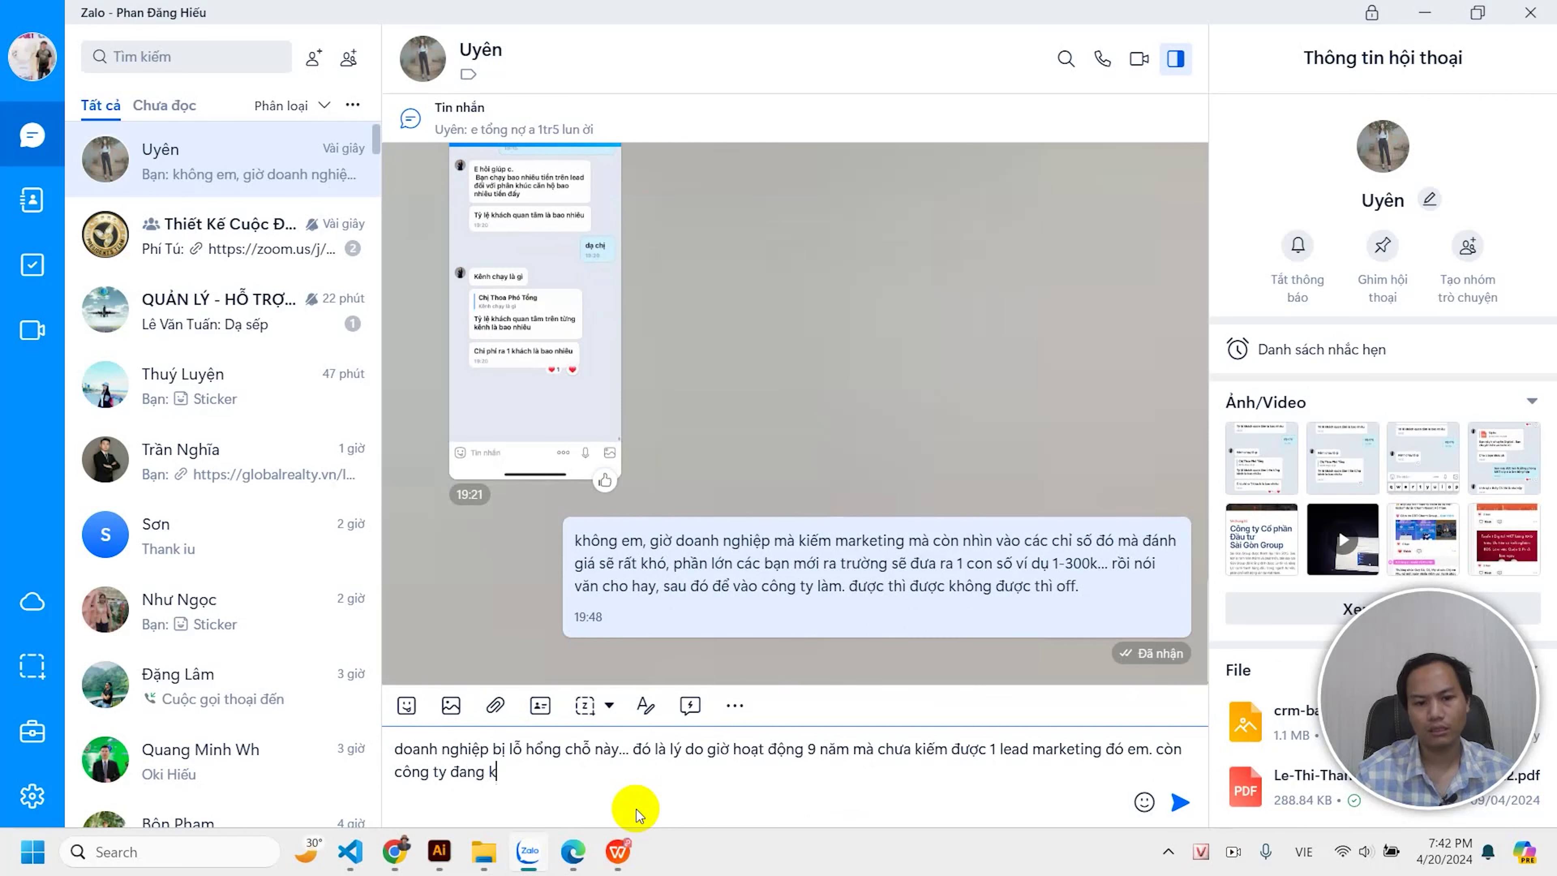
pyautogui.write('nhân sự s')
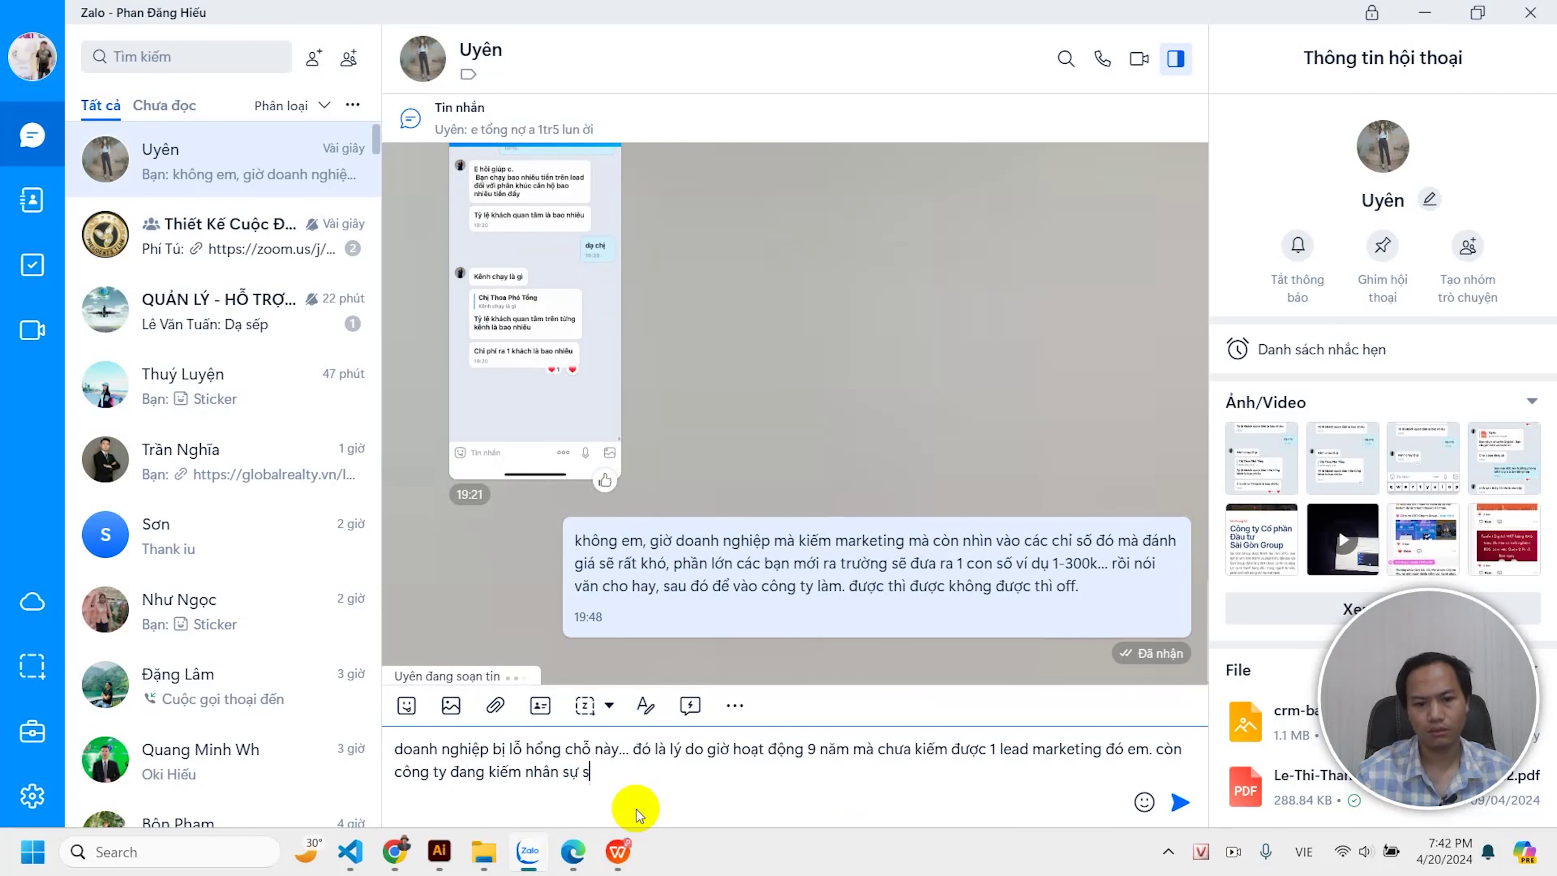
pyautogui.write('etup ')
pyautogui.write('quảng cáo')
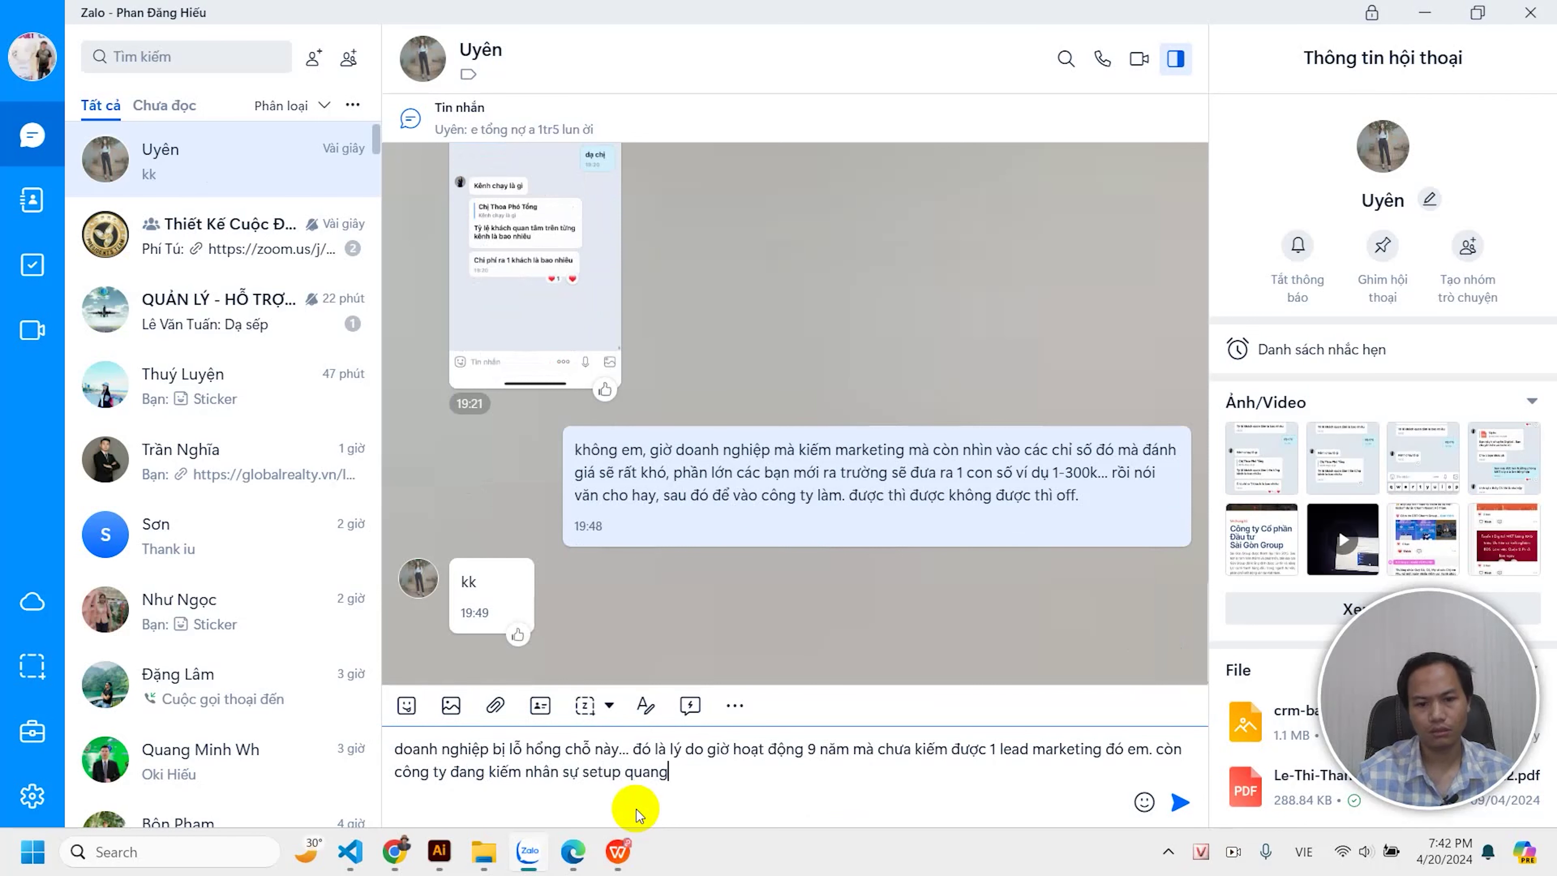
pyautogui.press('Return')
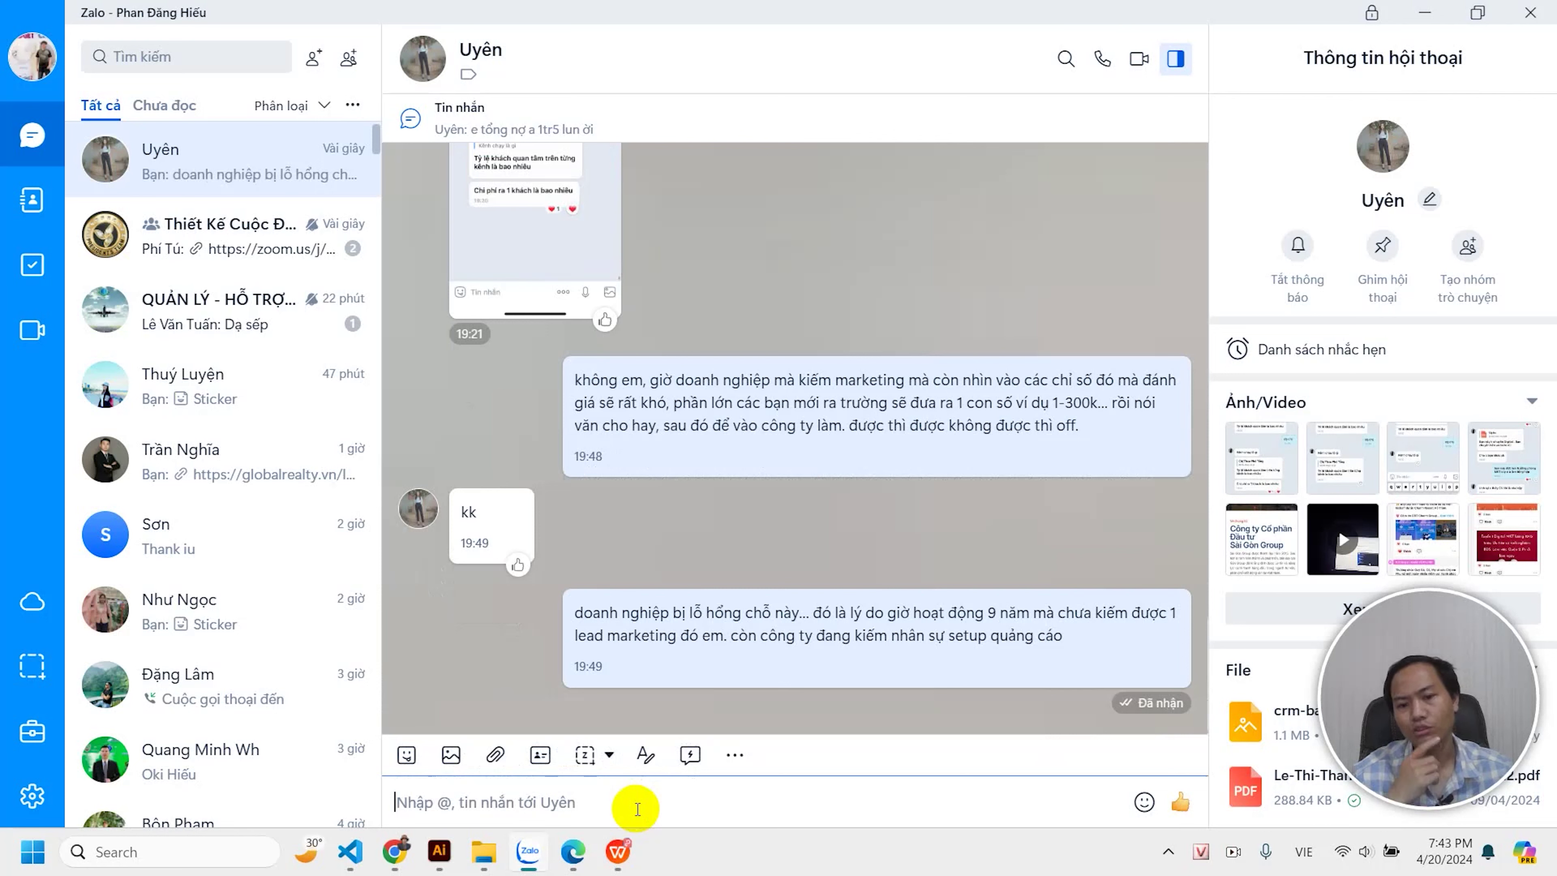
pyautogui.click(637, 808)
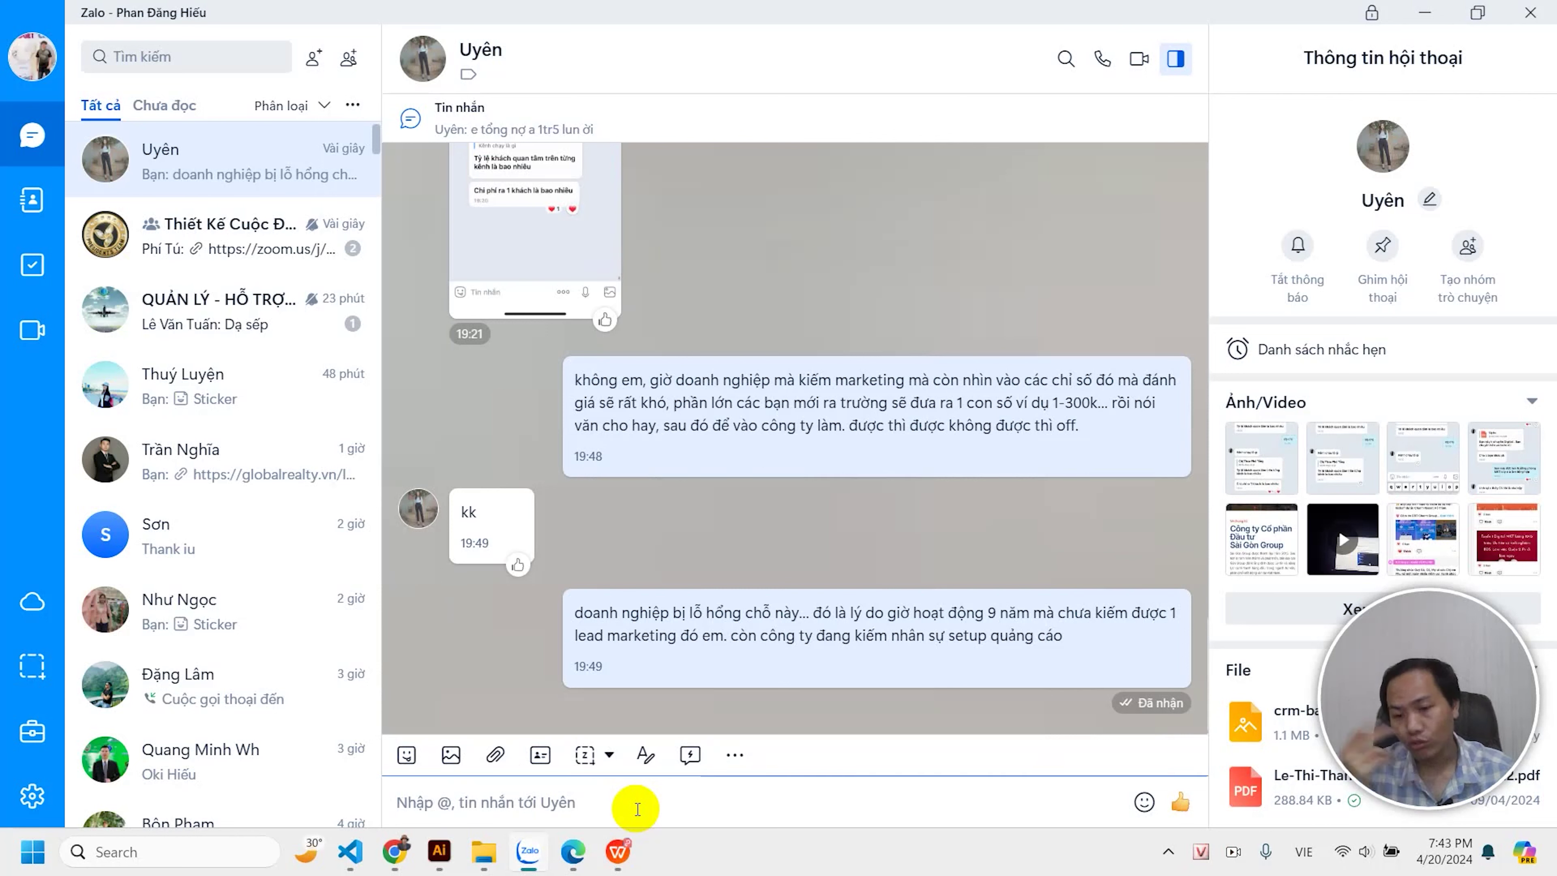